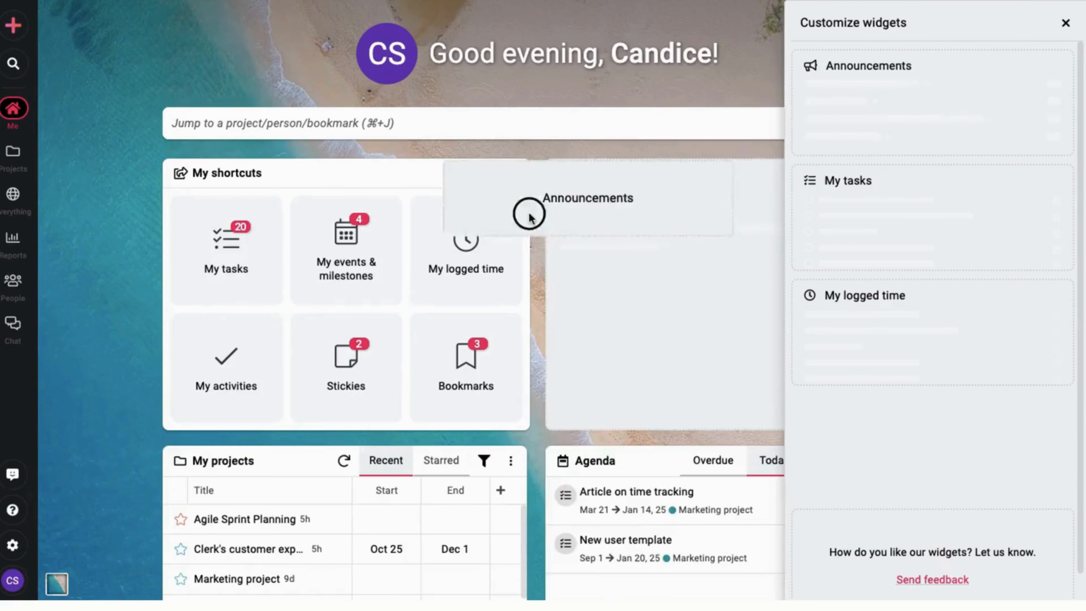
Step: Leave widget customization and read the "Important Update: Revised HR Policies" announcement with its comments
click(337, 80)
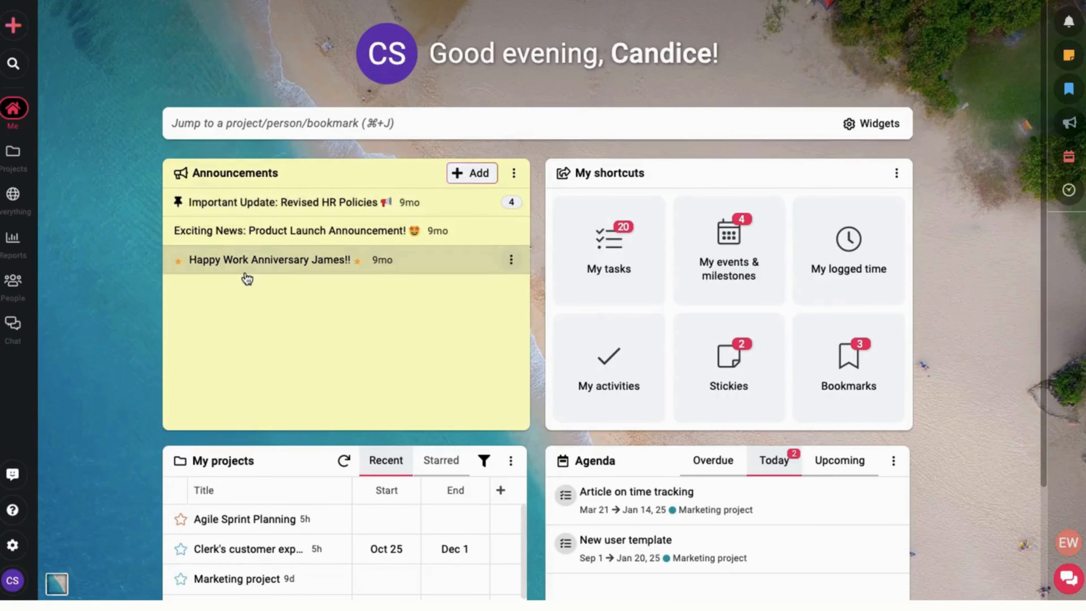
click(234, 201)
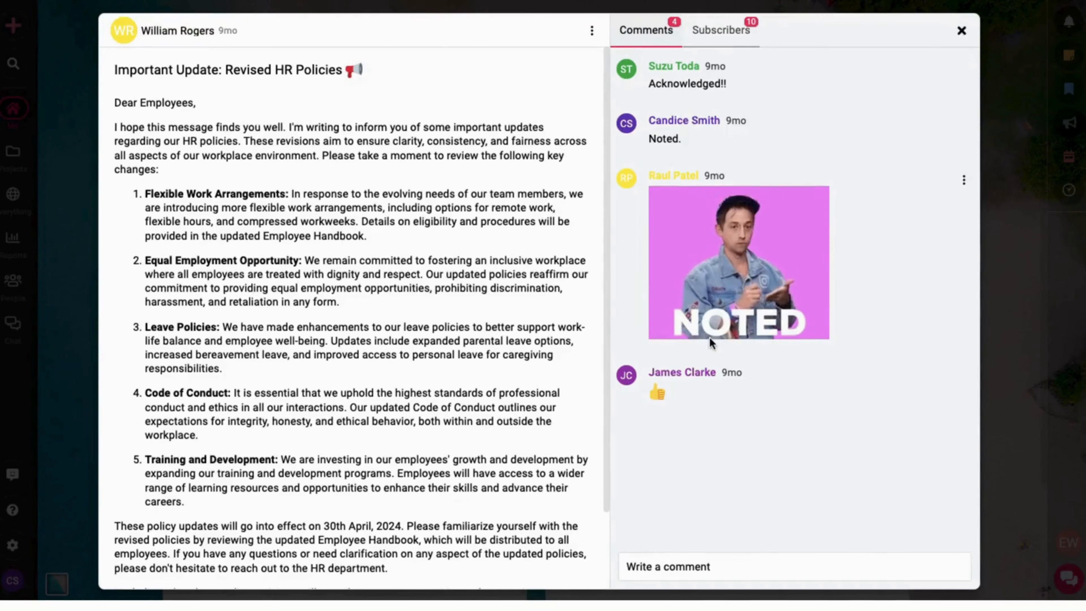
click(962, 31)
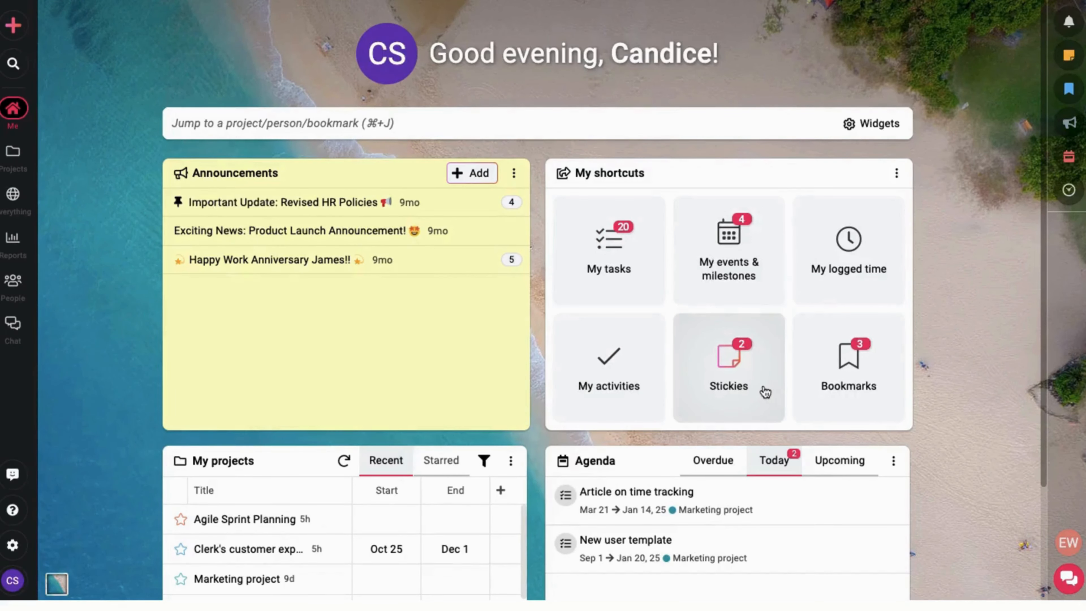
Step: Review the My tasks list and its available filters, then return to the home page
click(607, 248)
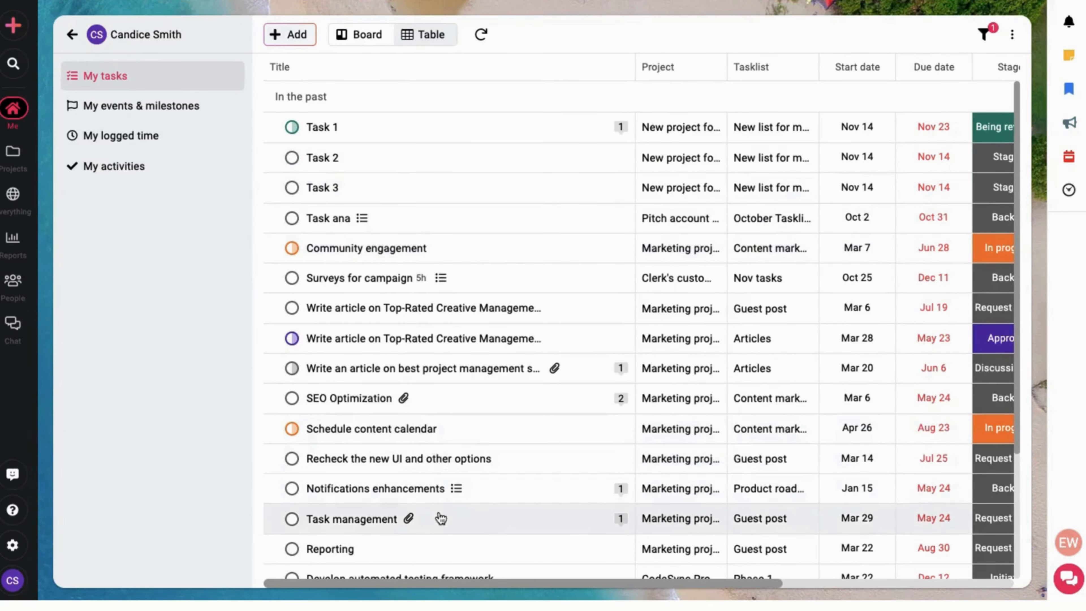
scroll(440, 519, down, 3)
scroll(439, 516, up, 3)
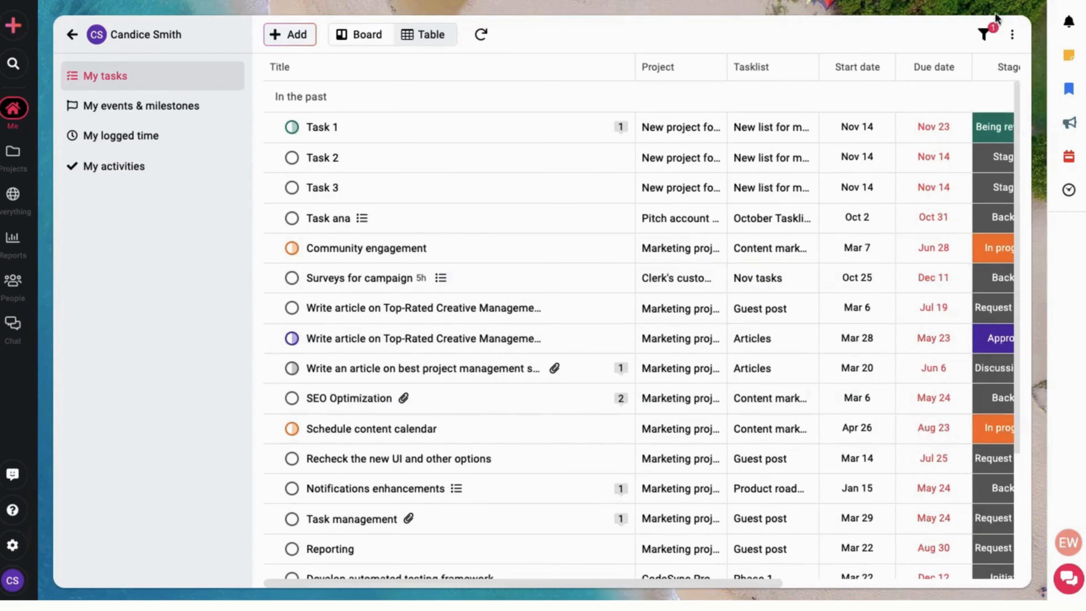
click(985, 35)
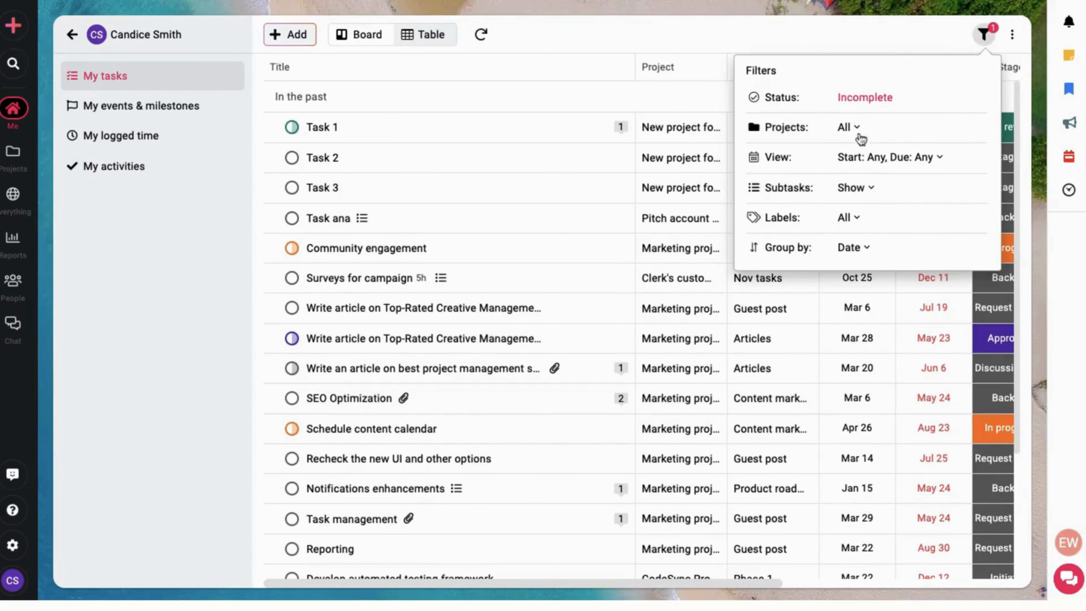
click(72, 35)
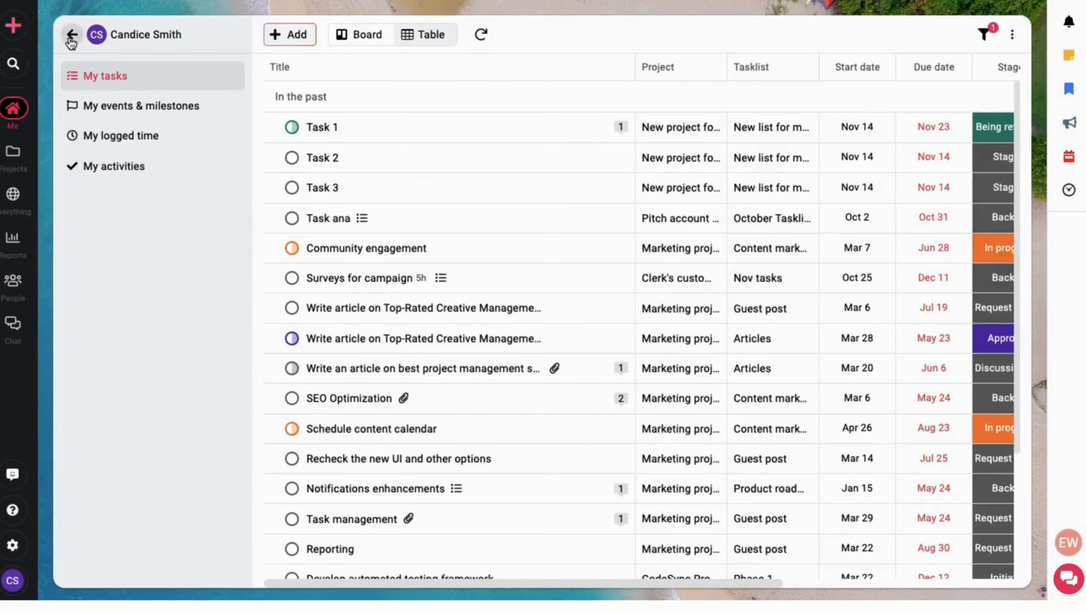
Step: Browse the recent projects in the My projects widget
scroll(179, 453, down, 3)
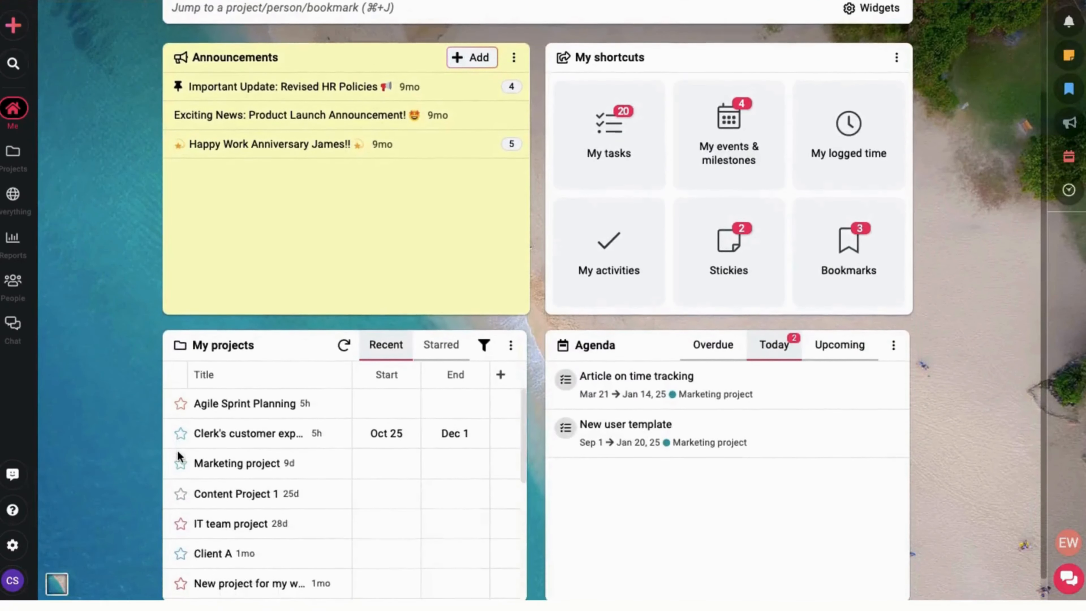
scroll(285, 526, down, 1)
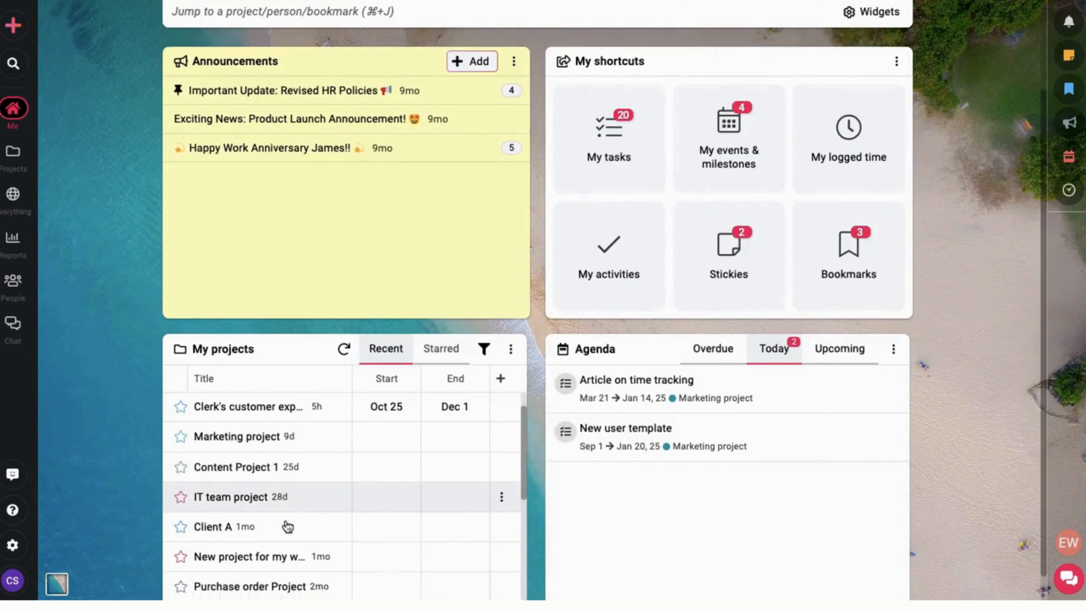
scroll(288, 526, down, 1)
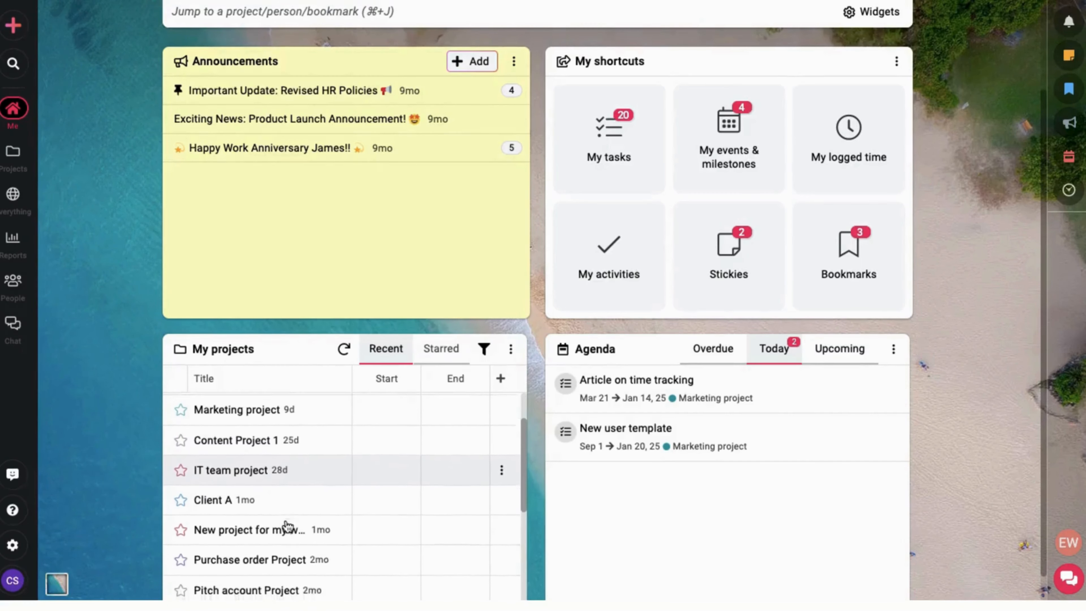
scroll(287, 527, up, 1)
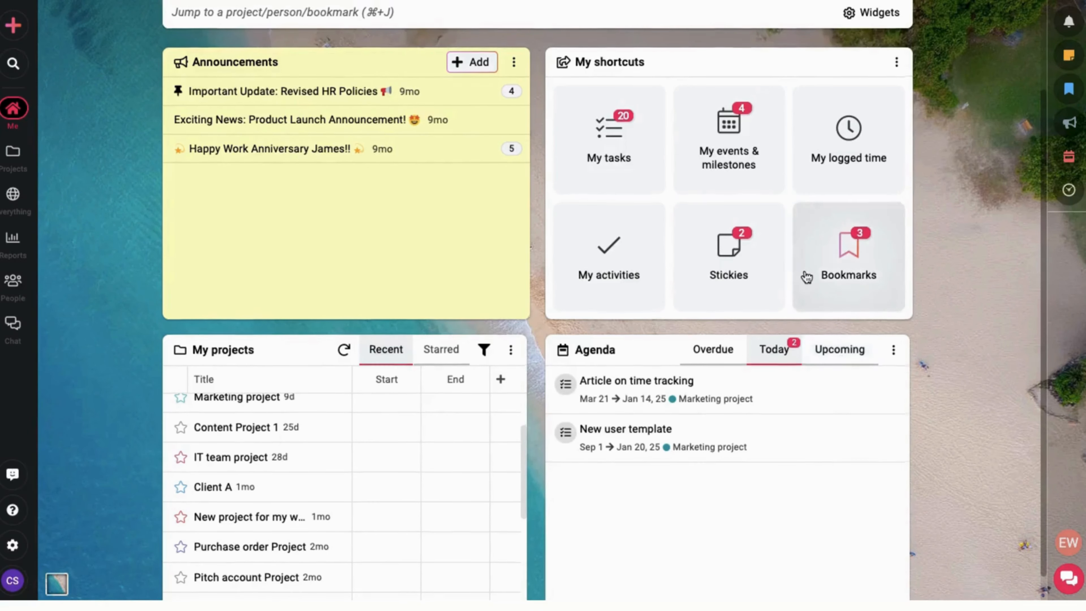
Step: Set the My shortcuts widget's width to 2x and remove that widget from the home page
scroll(804, 276, up, 3)
click(895, 179)
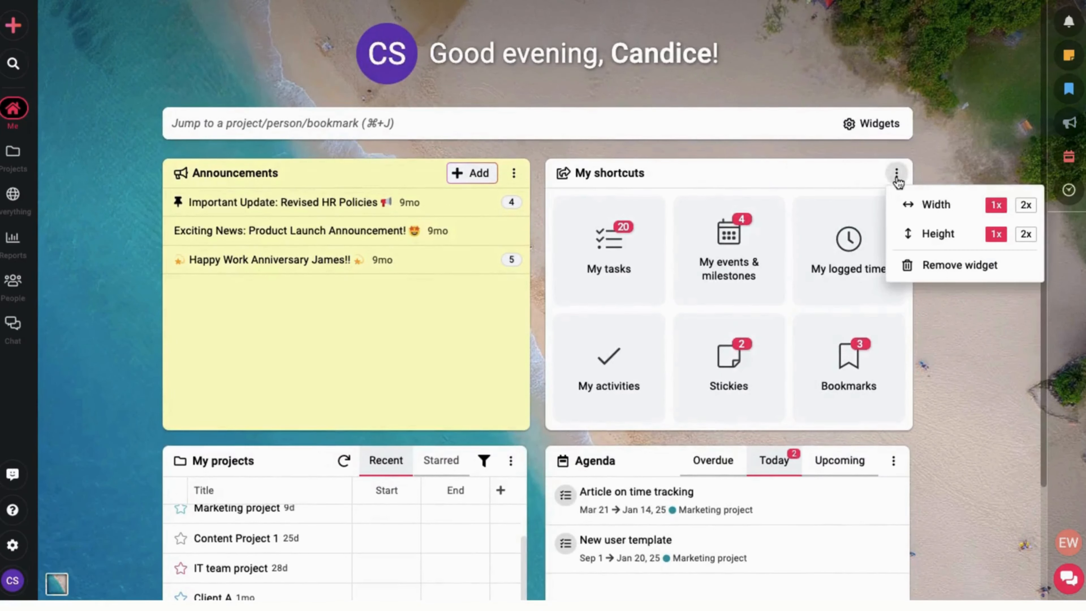
click(1025, 205)
scroll(770, 376, down, 2)
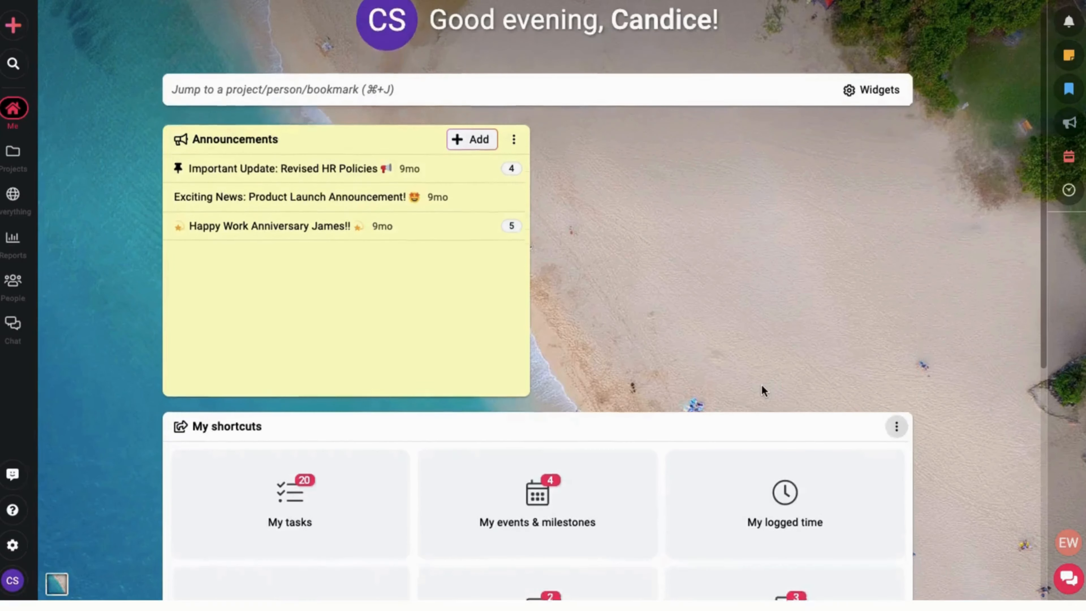
click(899, 404)
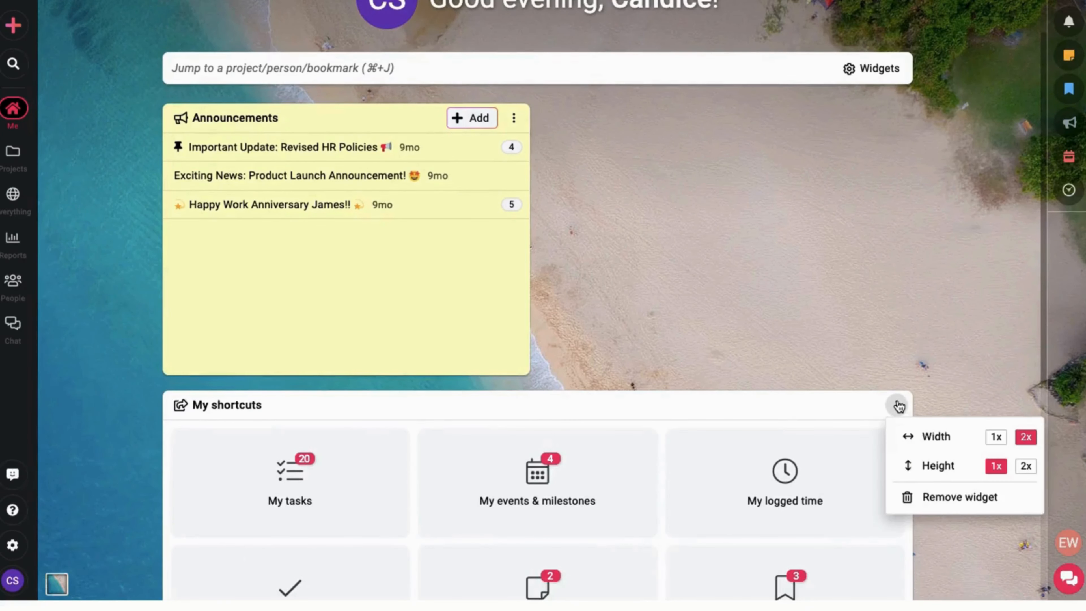
click(927, 496)
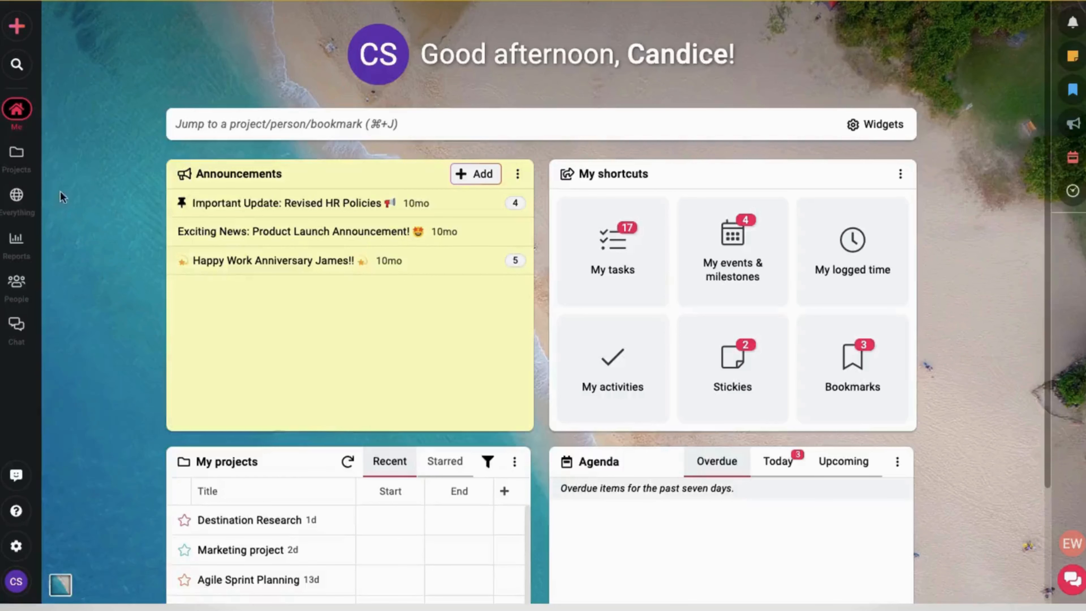
Step: Open the list of all projects and view its filter options
click(17, 156)
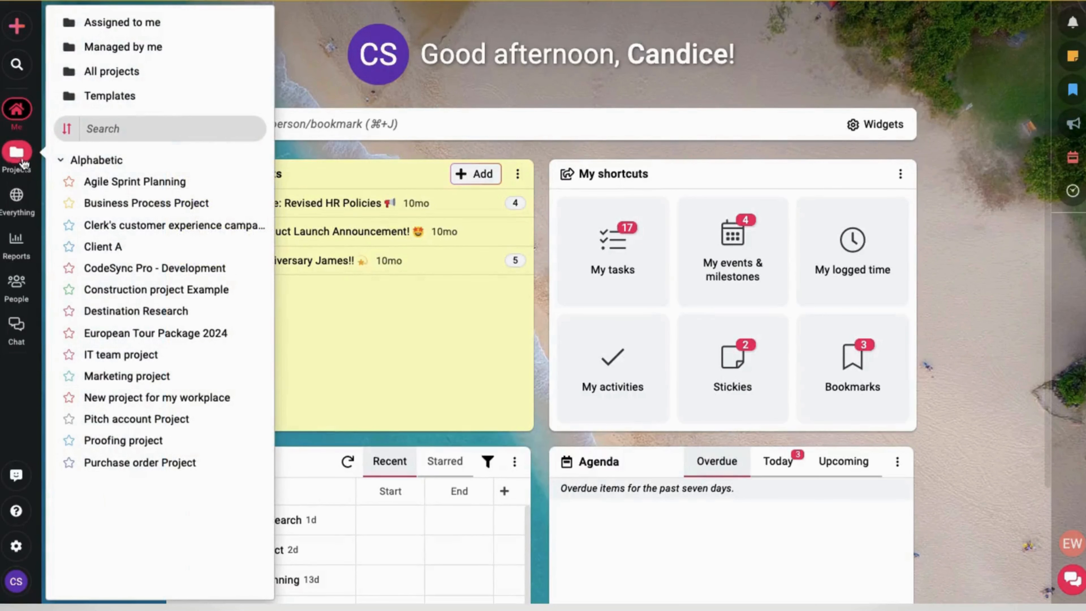
click(136, 81)
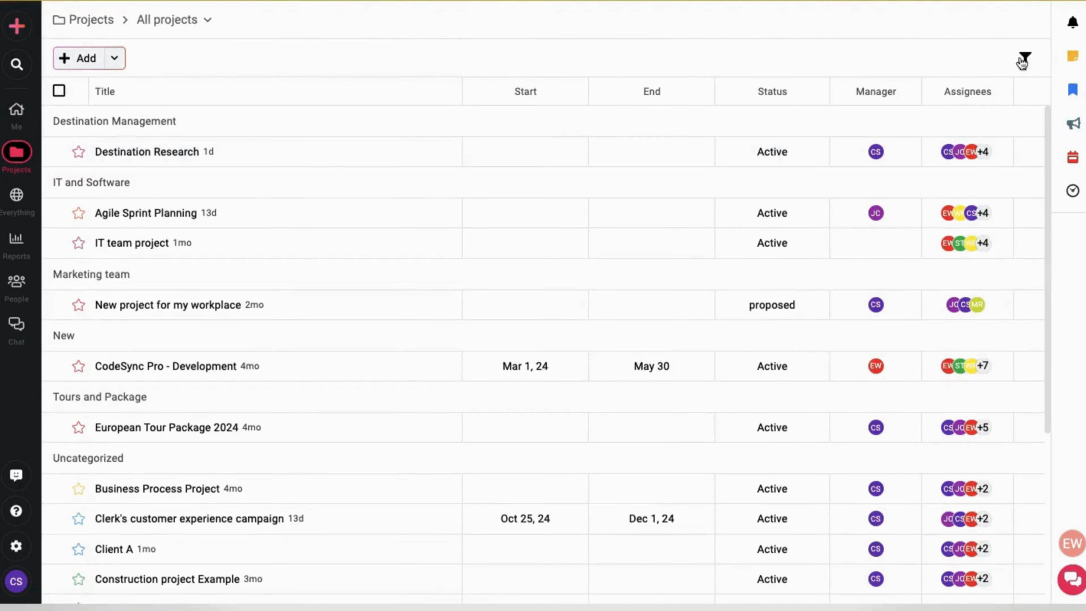
click(1023, 60)
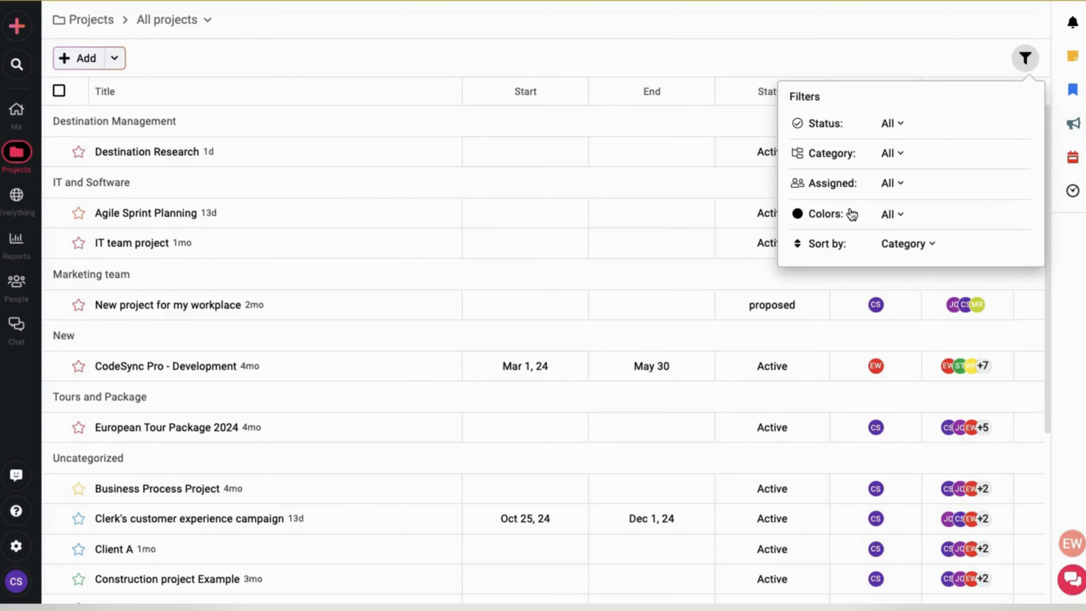
Step: Start a new project titled "Marketing" with the description "A marketing project plan comprises all the research and strategies required for a marketing venture."
click(93, 63)
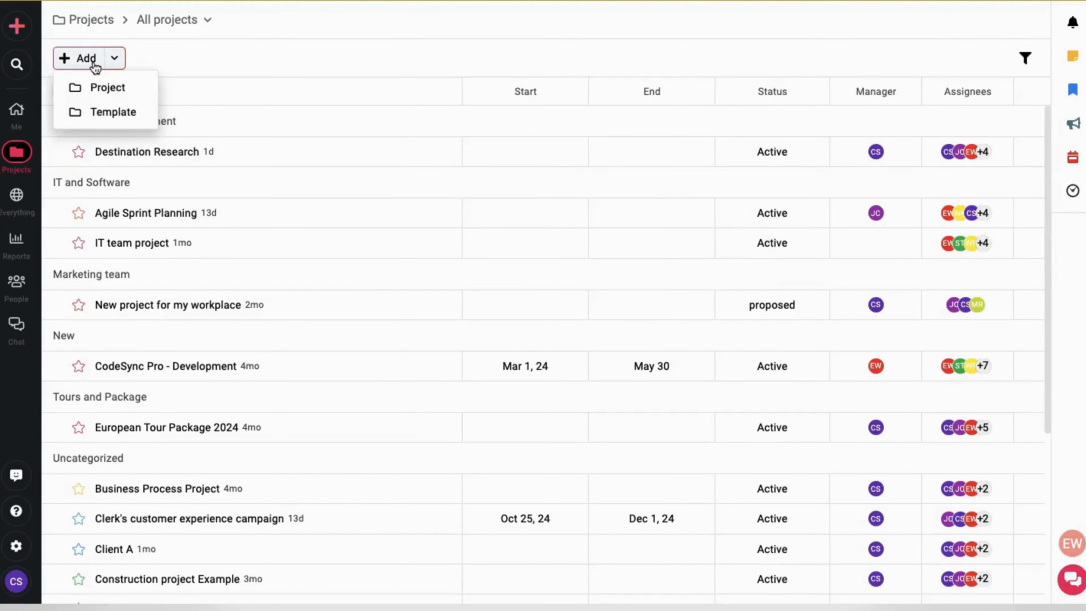
click(92, 64)
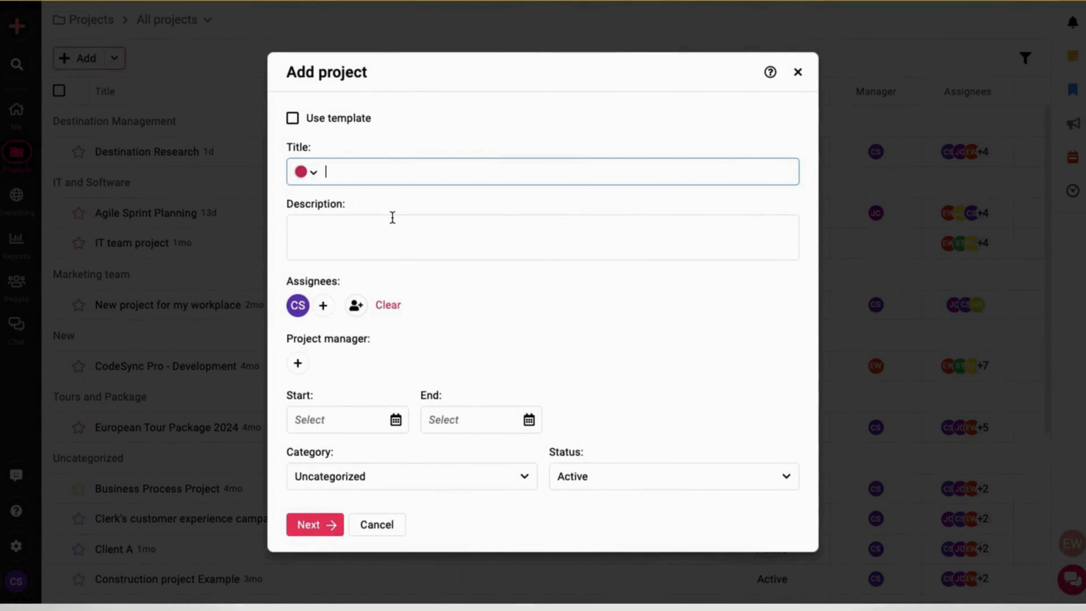
text(Marketing)
click(341, 232)
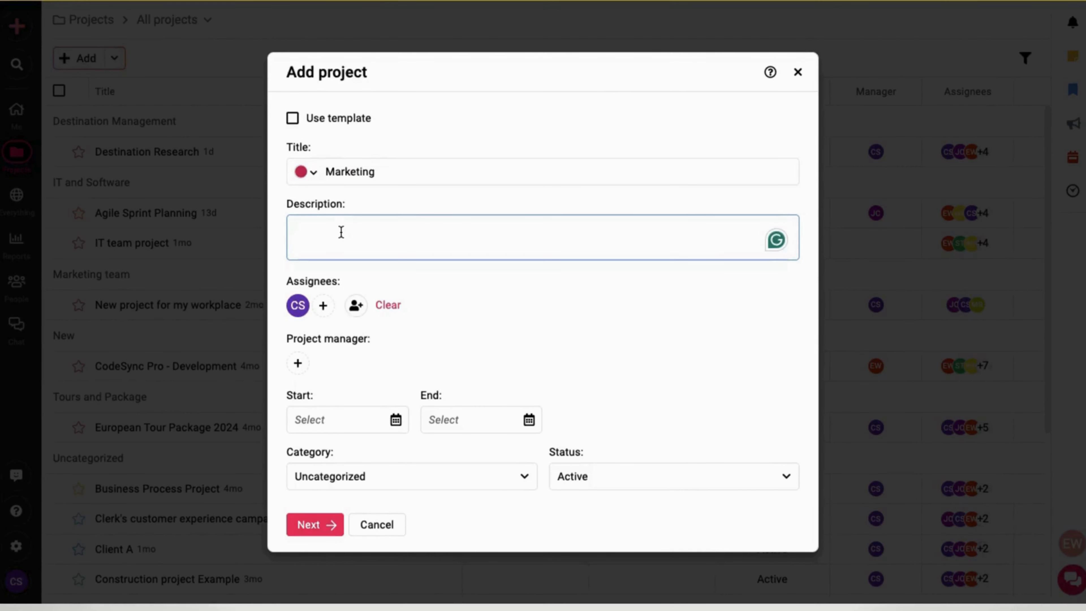
text(A marketing project plan comprises all the research and strategies required for a marketing venture.)
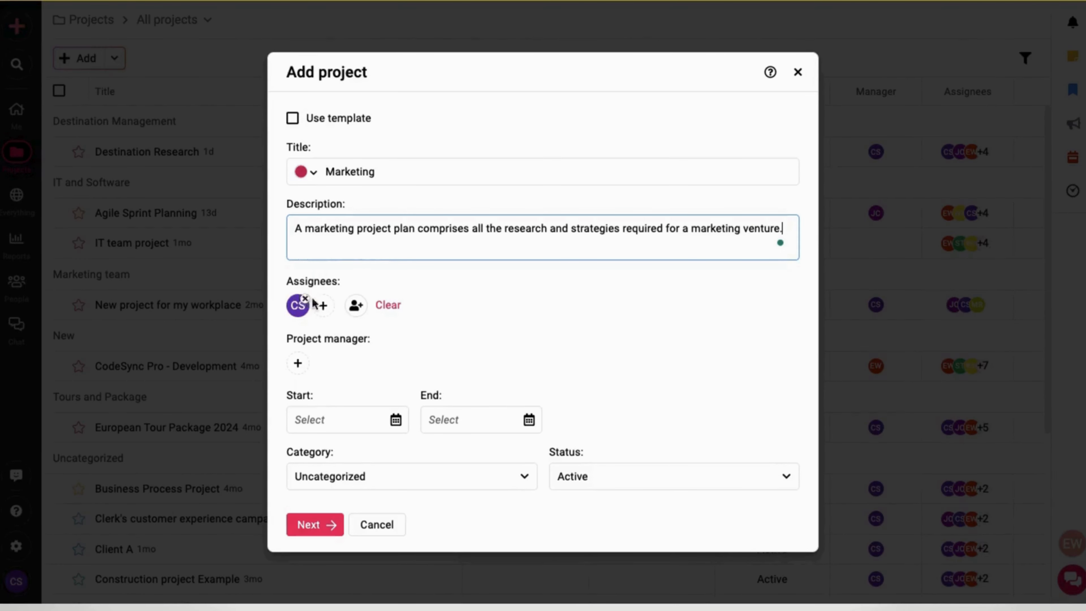
Step: Add the two Accounts Team members as assignees of the new project
click(323, 308)
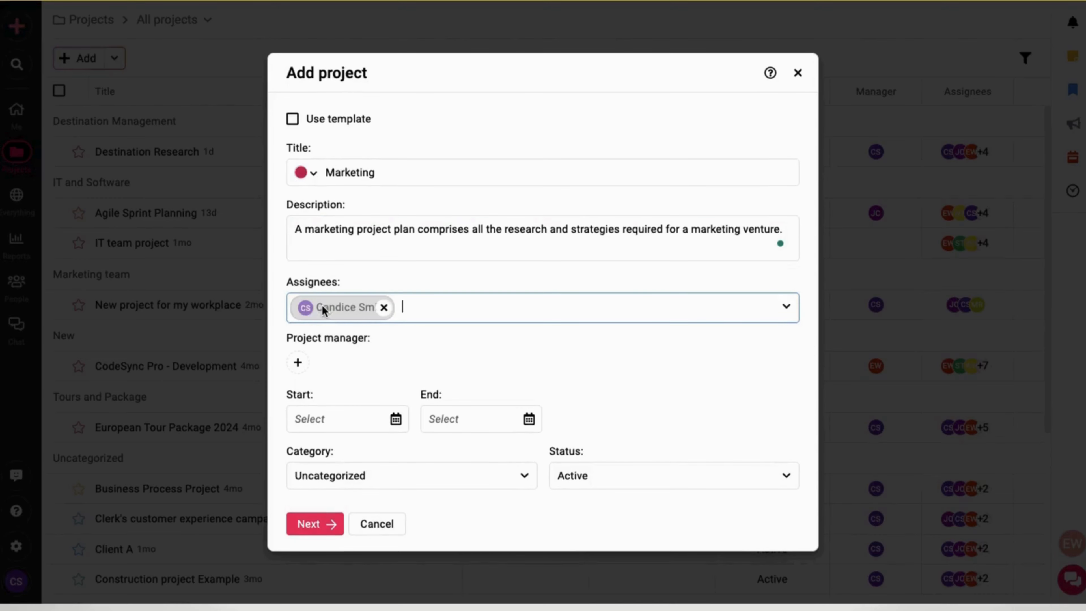
click(461, 305)
click(392, 360)
click(380, 384)
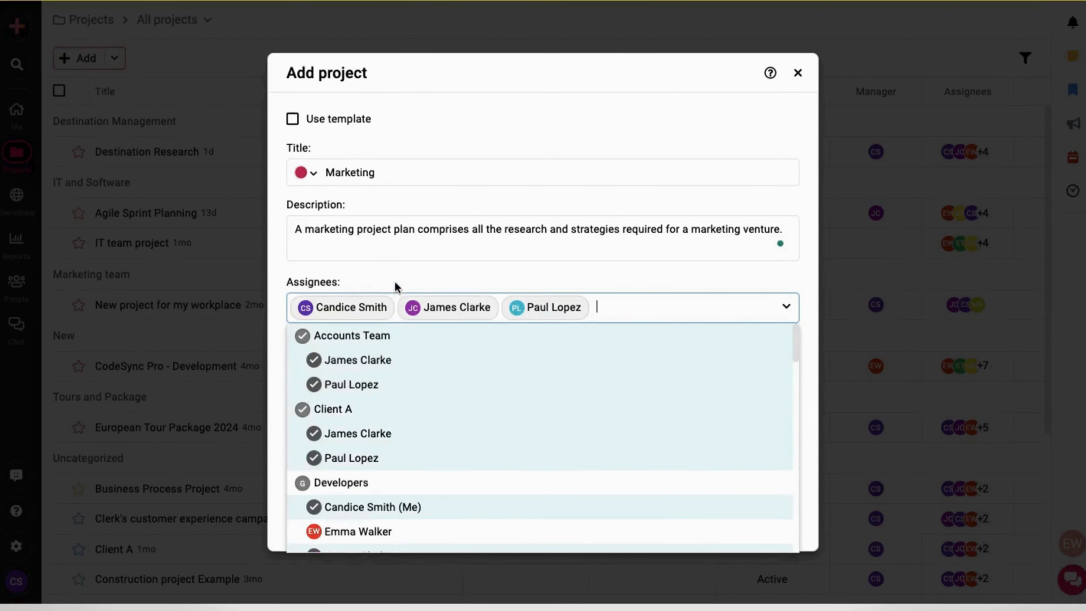
click(395, 285)
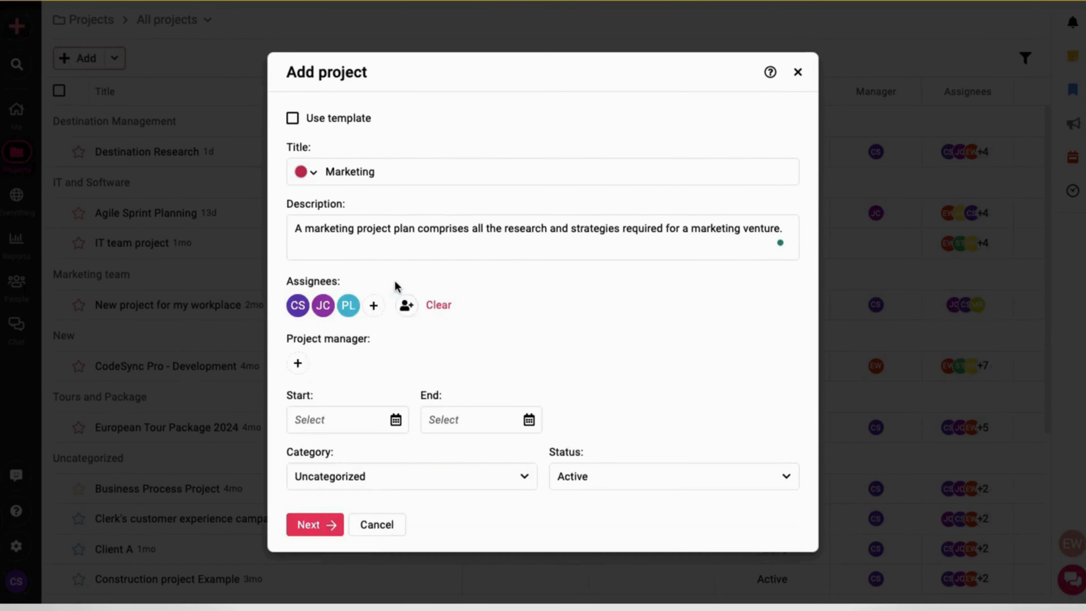
Step: Make the signed-in user the project manager and continue to the project tabs with category Uncategorized and status Active
click(298, 363)
click(359, 368)
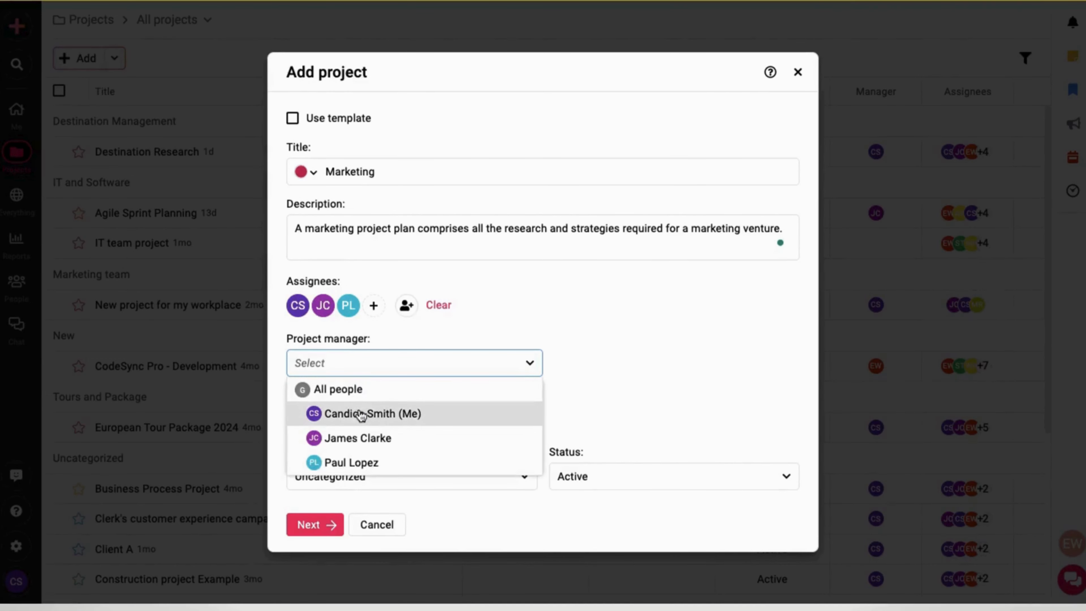
click(344, 413)
click(580, 389)
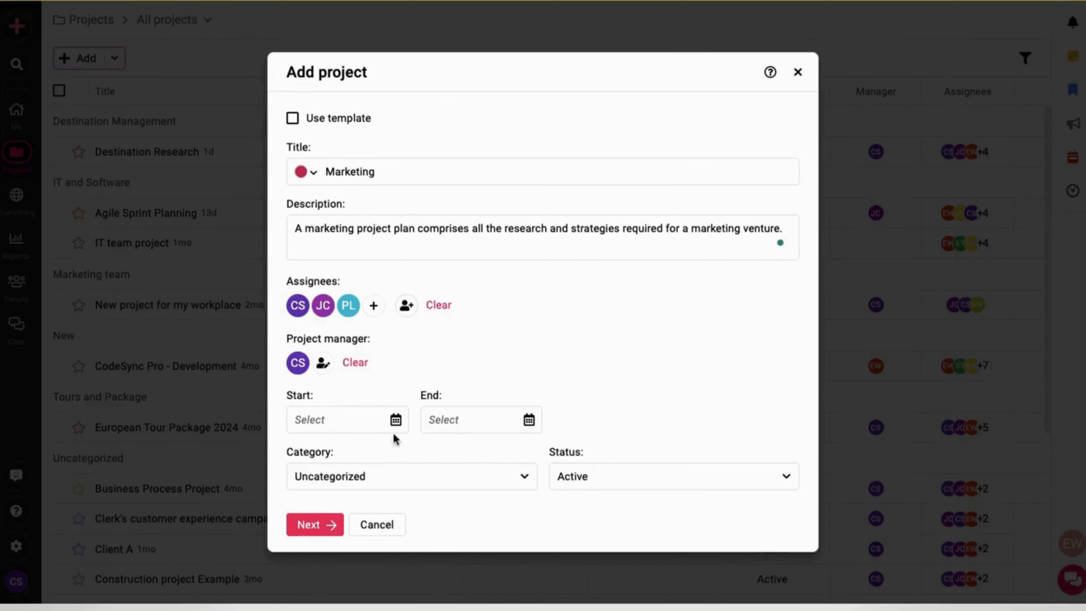
click(435, 479)
click(637, 476)
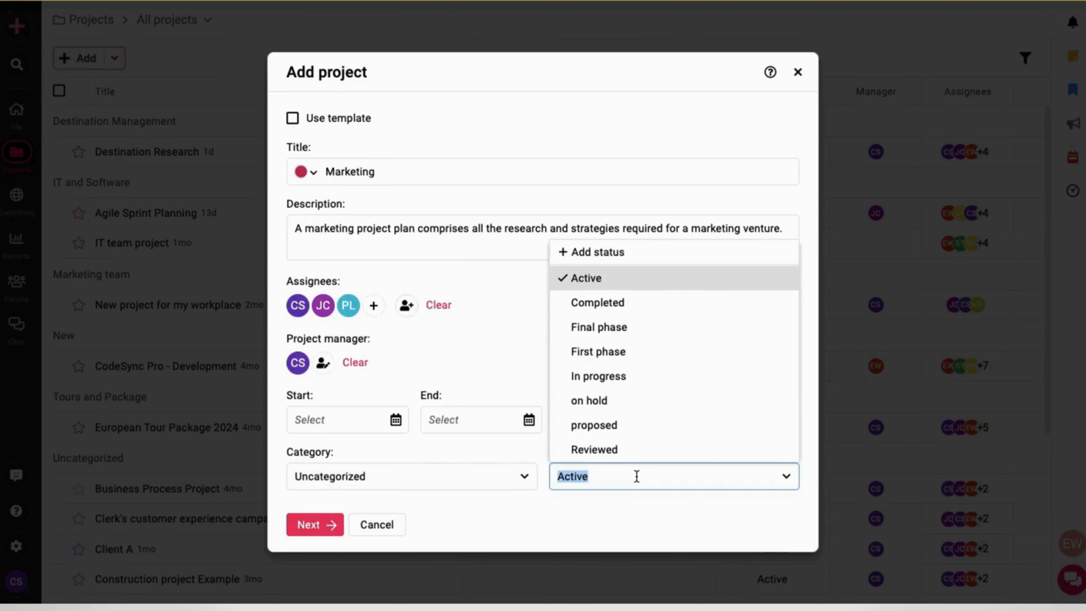
click(316, 527)
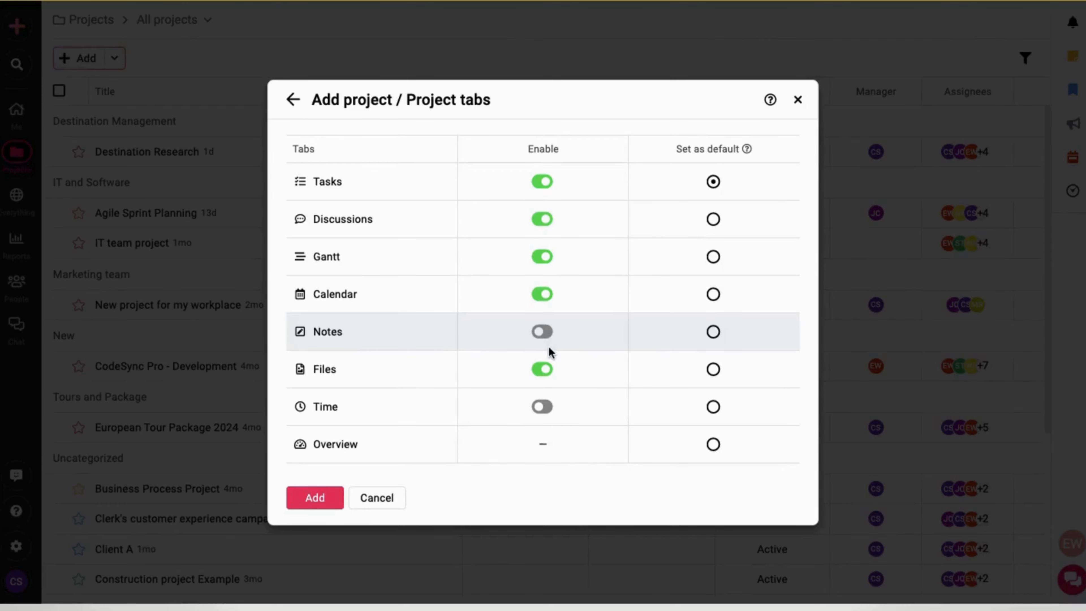
Step: Disable the Calendar and Gantt tabs and create the project
click(543, 294)
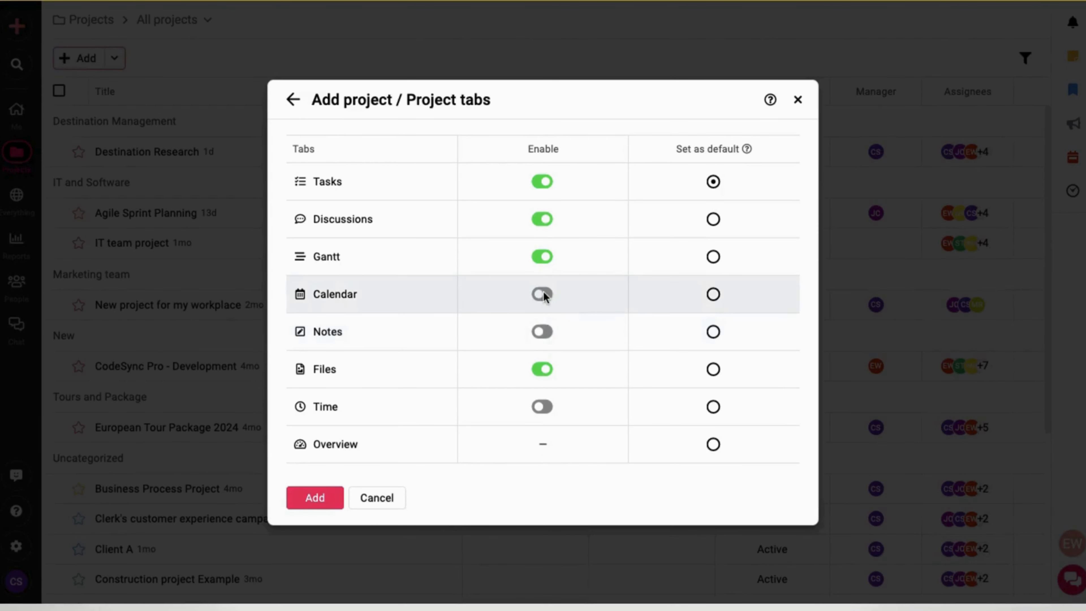
click(543, 257)
click(327, 499)
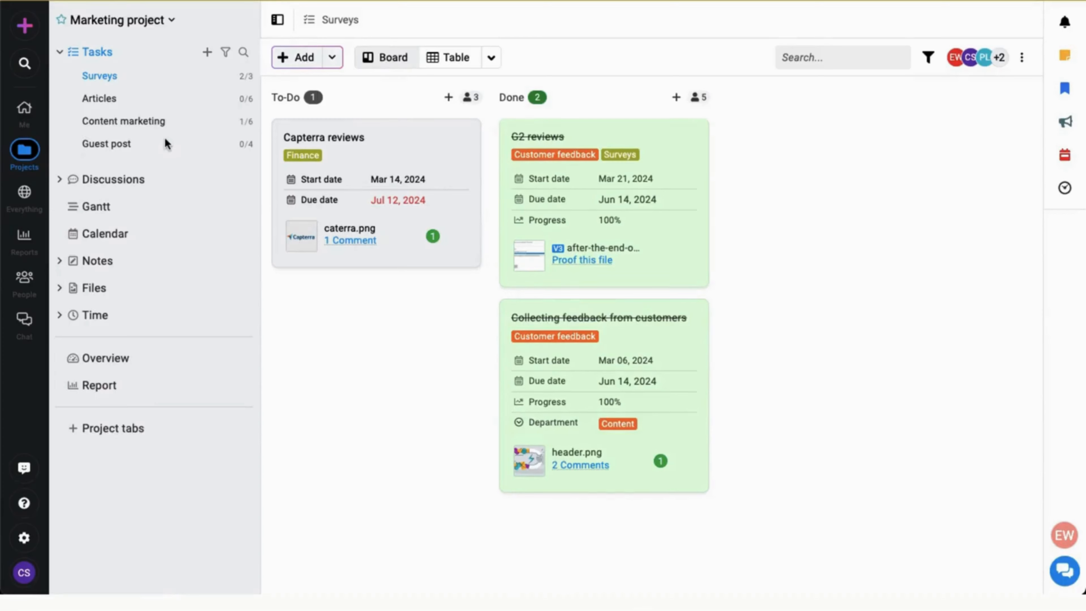
Step: Add a task list titled "Social Media Posts" with the 3-stage Kanban workflow and have it displayed in Gantt
click(208, 53)
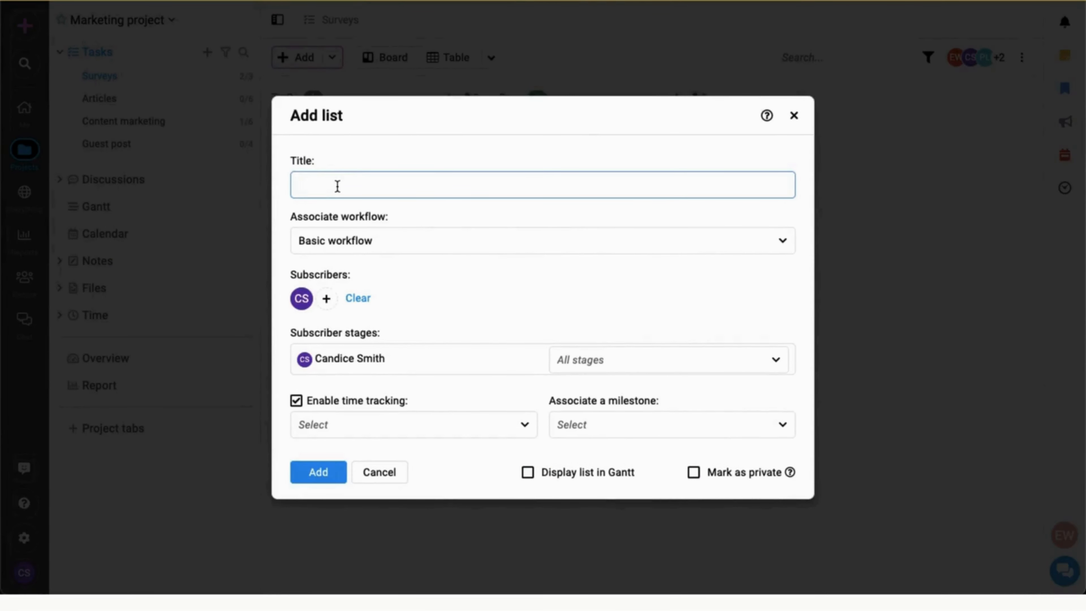
text(Social Media Posts)
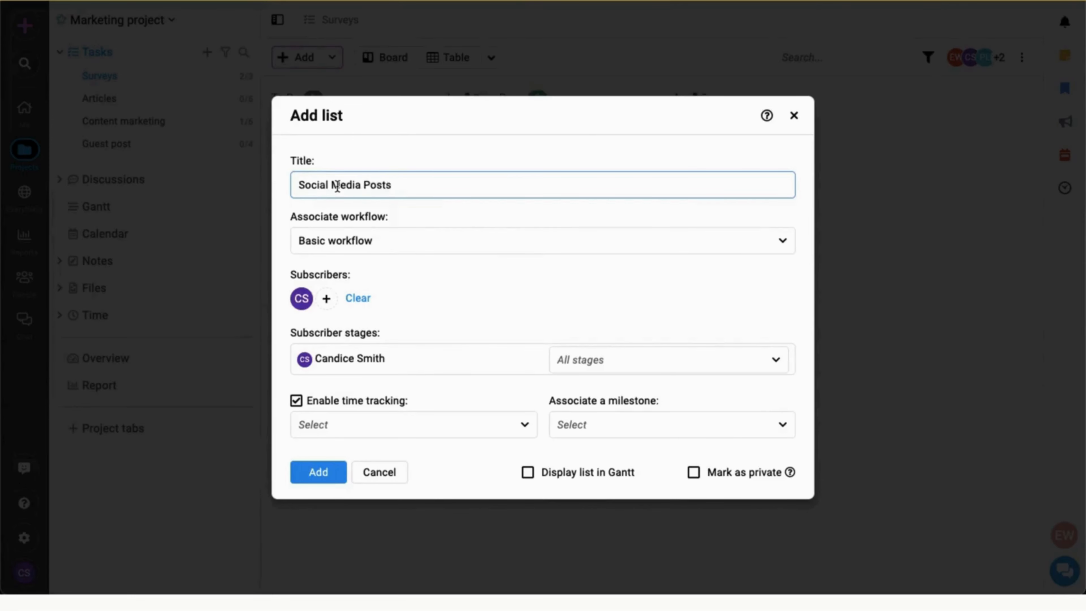
click(338, 241)
click(344, 340)
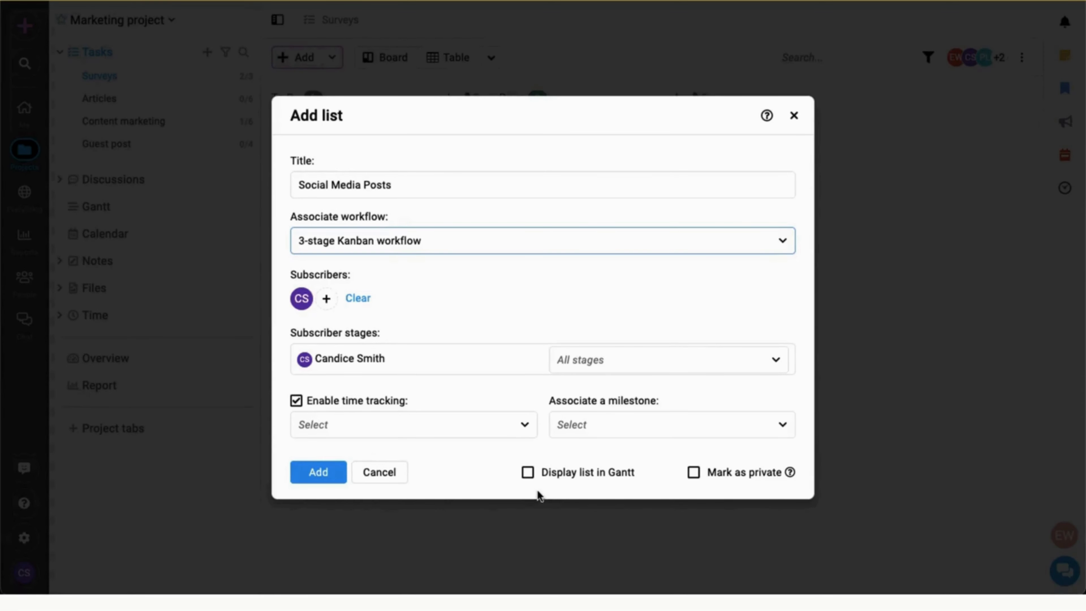
click(527, 472)
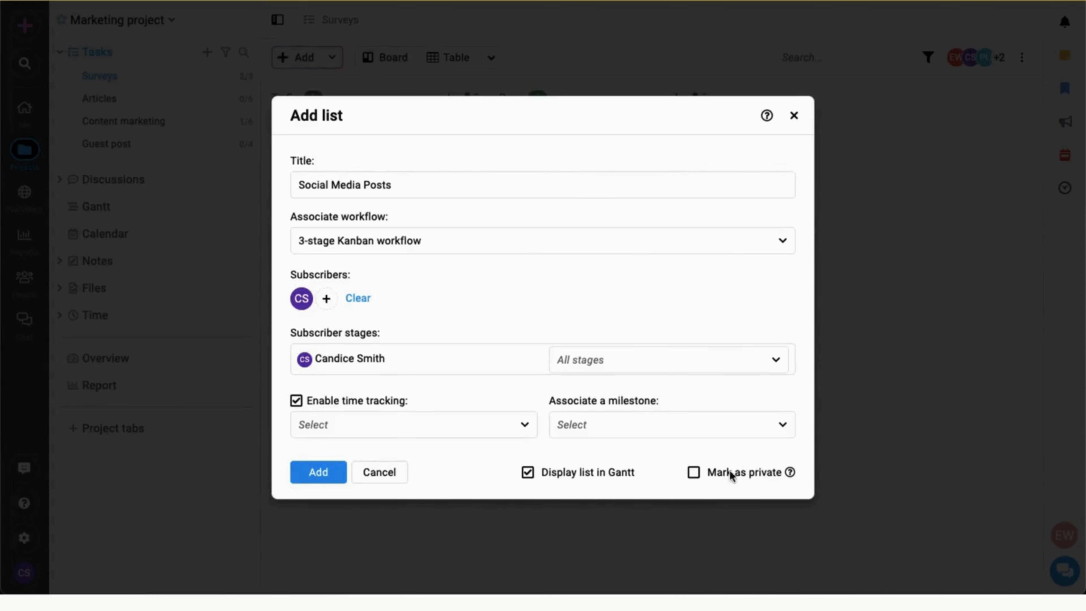
click(320, 473)
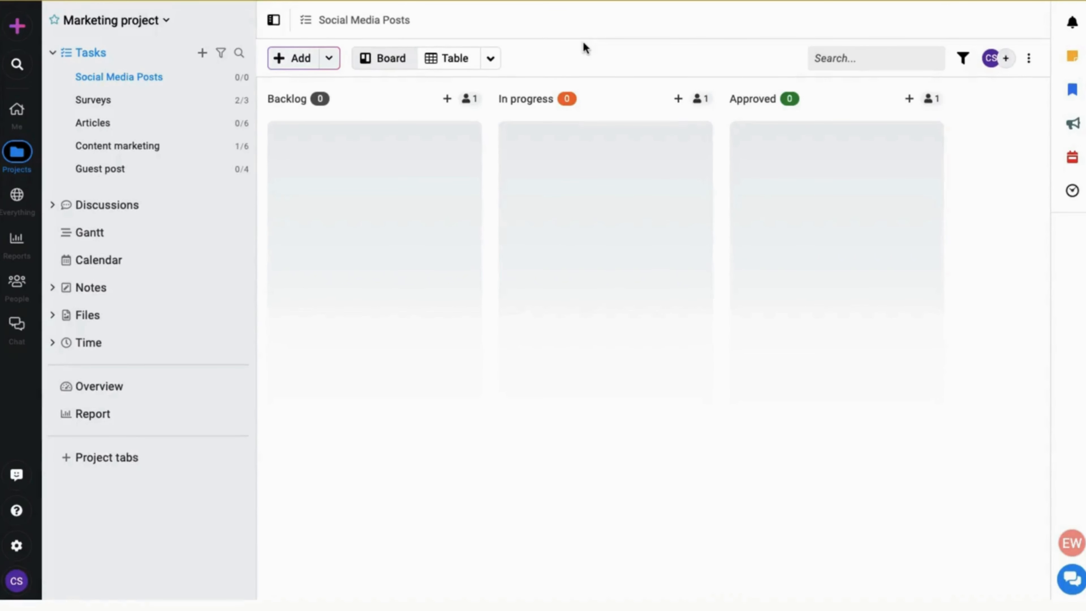
Step: Add a task named "Facebook Post" to the Backlog stage and assign it to the signed-in user
click(447, 98)
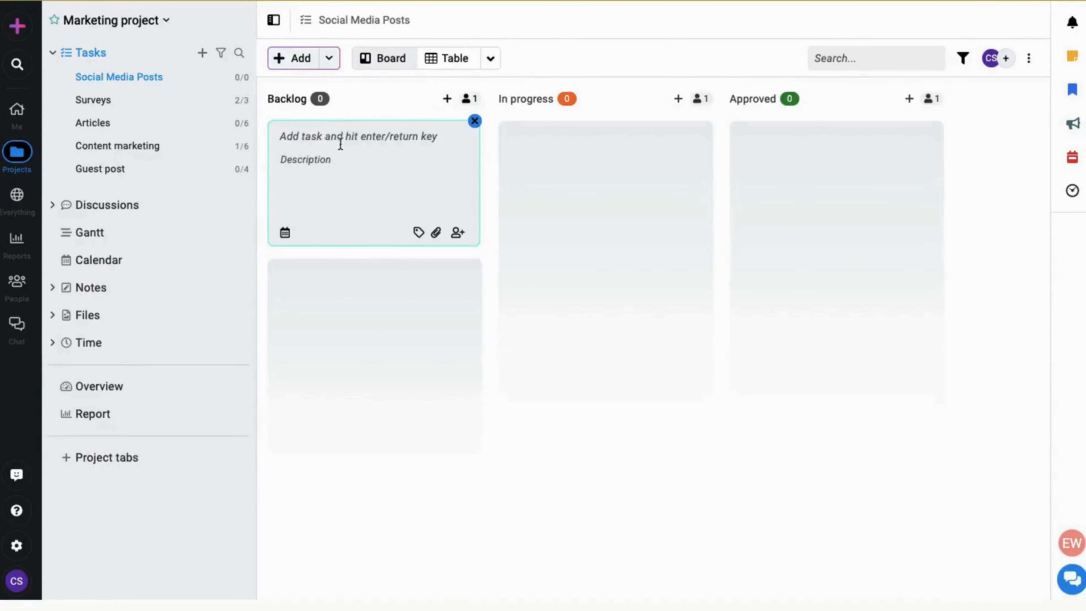
text(Facebook Post)
click(457, 233)
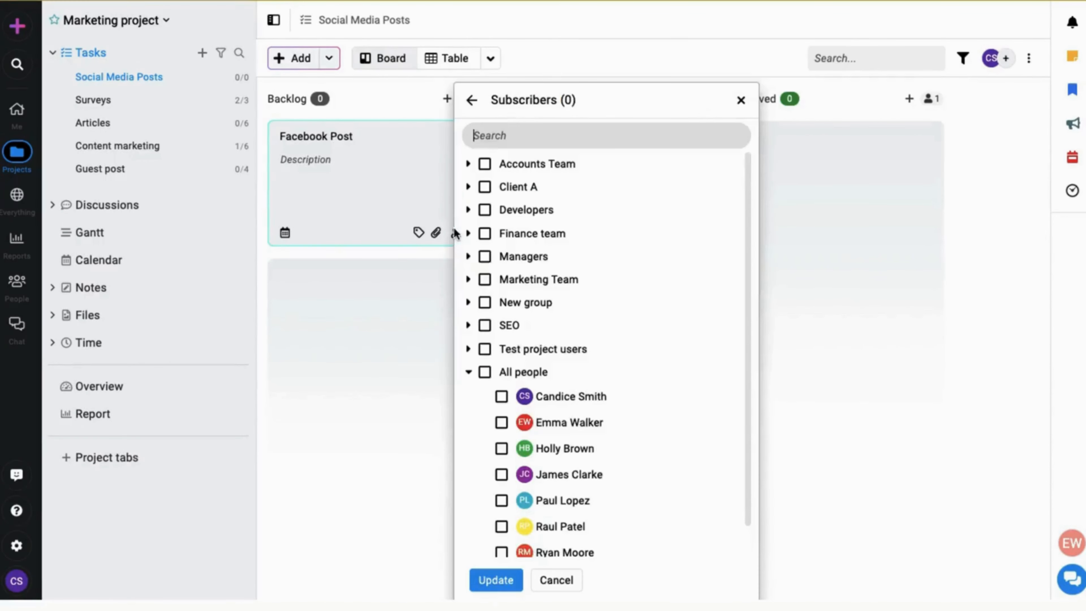
click(502, 397)
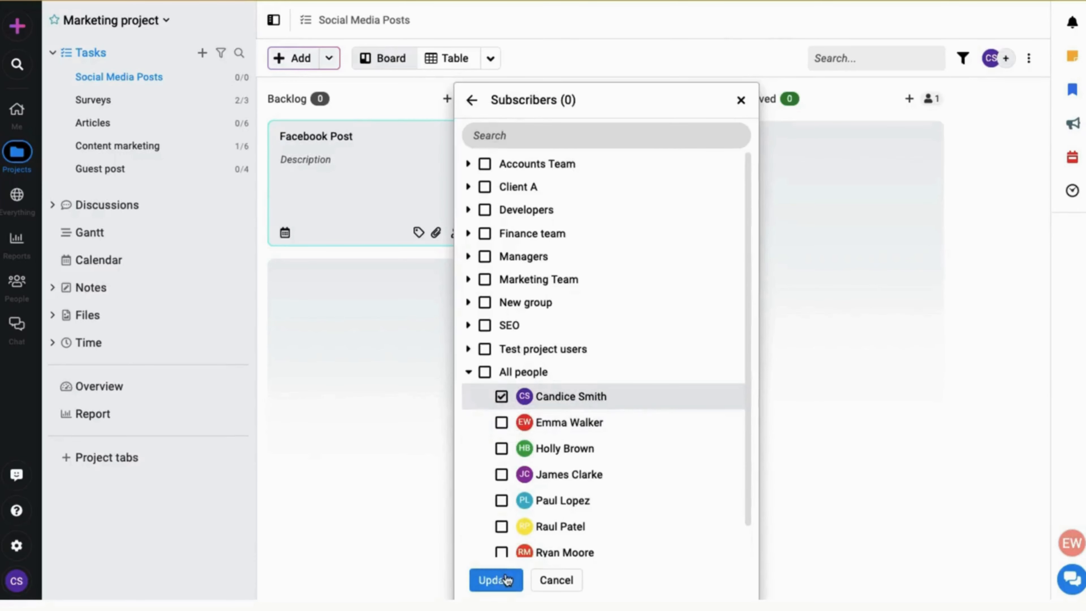
click(496, 579)
triple_click(385, 143)
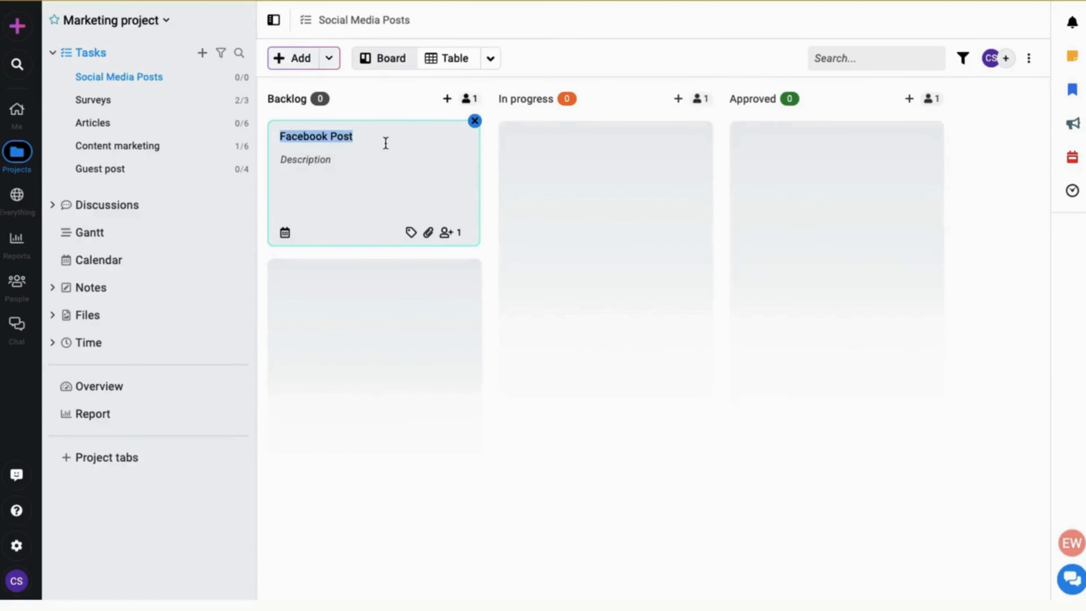
click(385, 143)
key(Return)
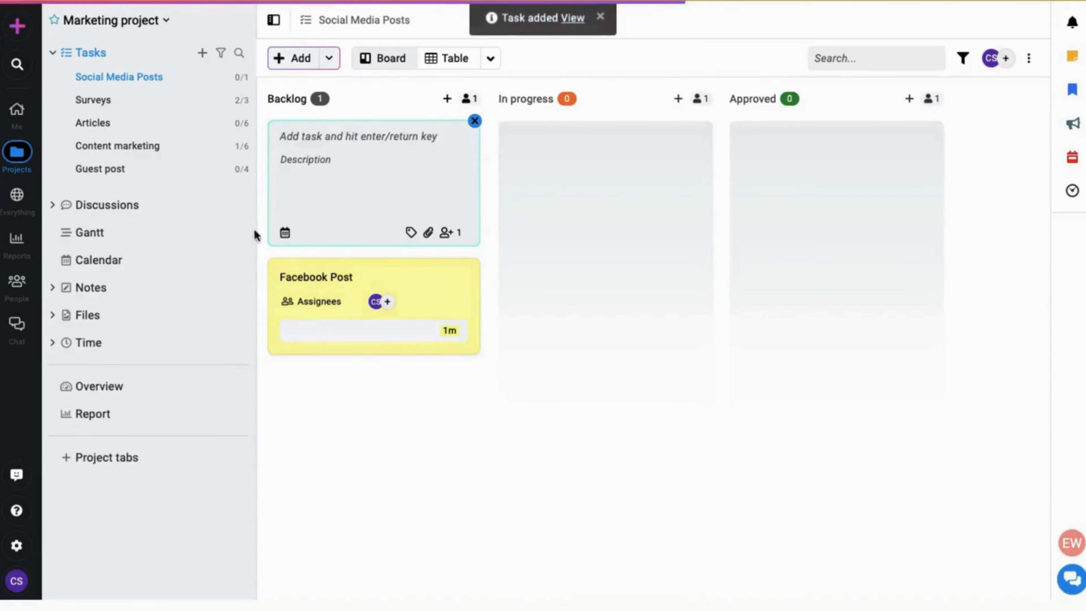
Step: Examine the Facebook Post task's fields and its subtask entry form, then close the task details
click(352, 294)
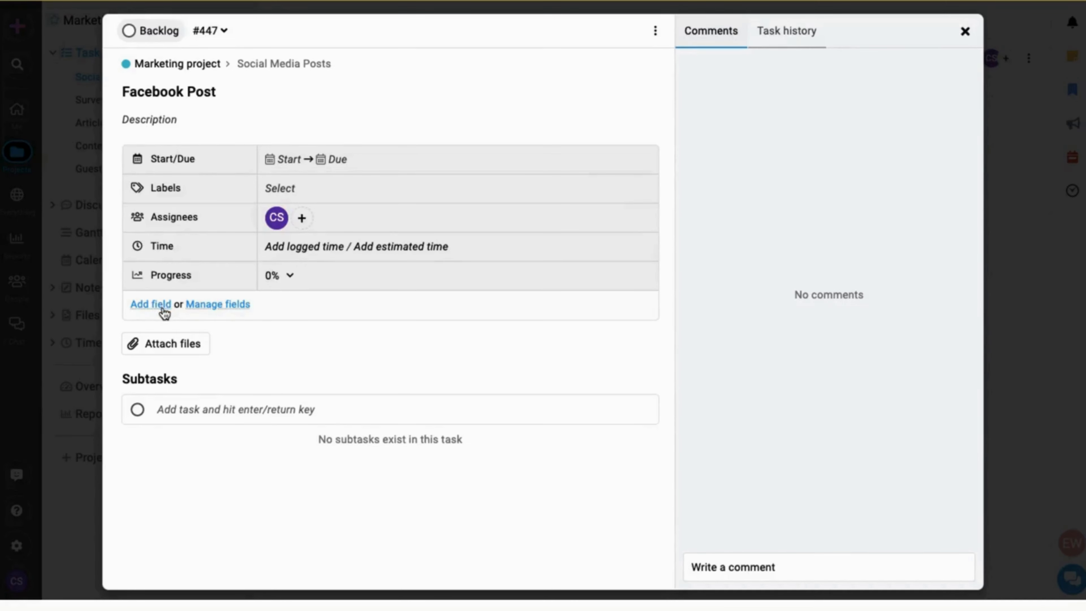
click(198, 410)
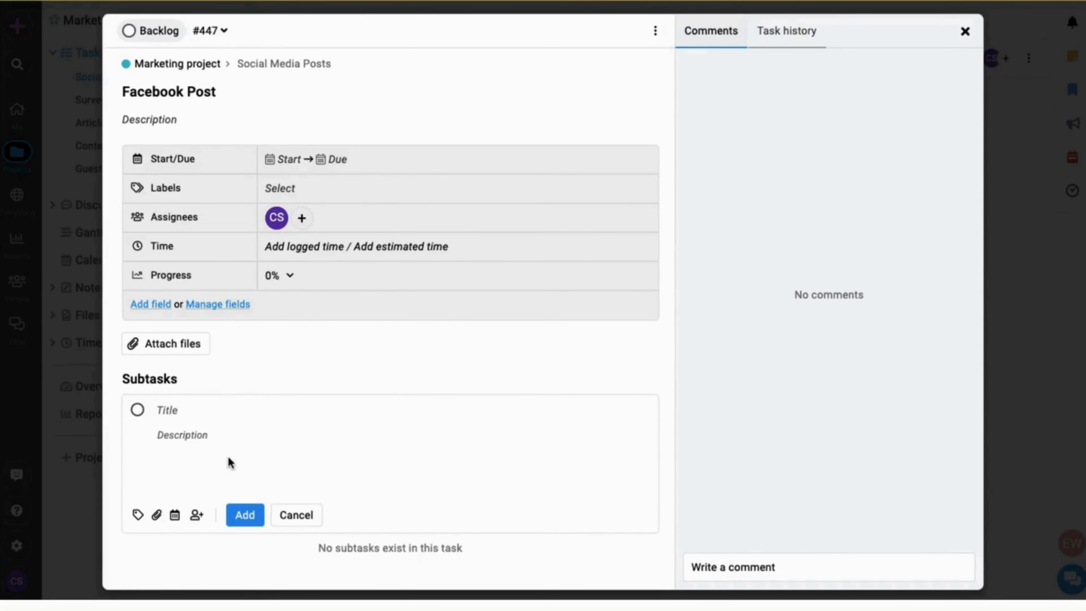
click(966, 31)
Step: Move the Facebook Post task from Backlog to In progress and on to Approved
drag(416, 286, 546, 221)
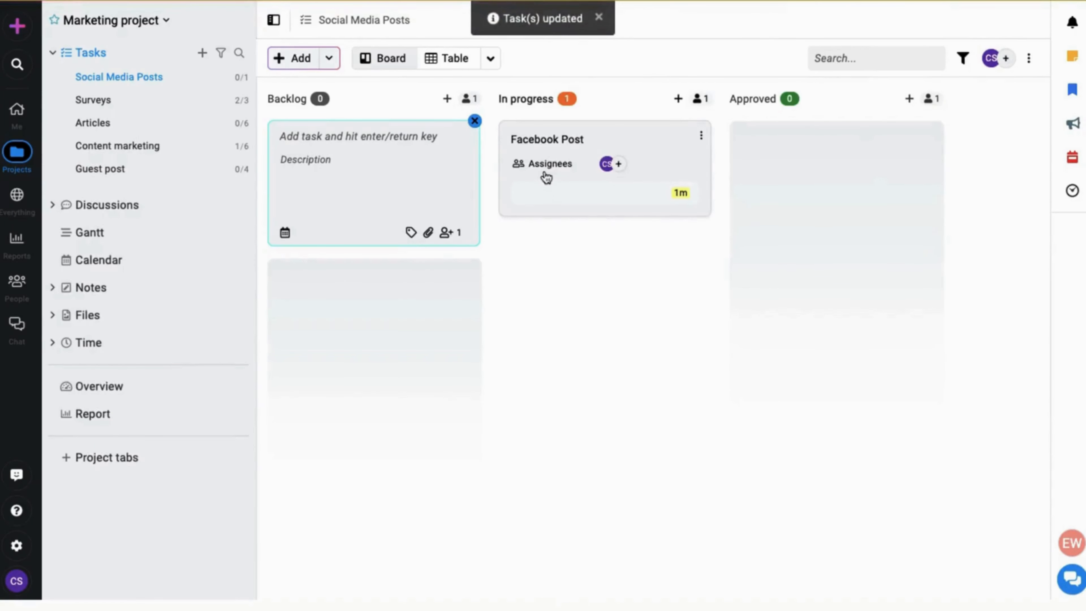
drag(547, 177, 733, 183)
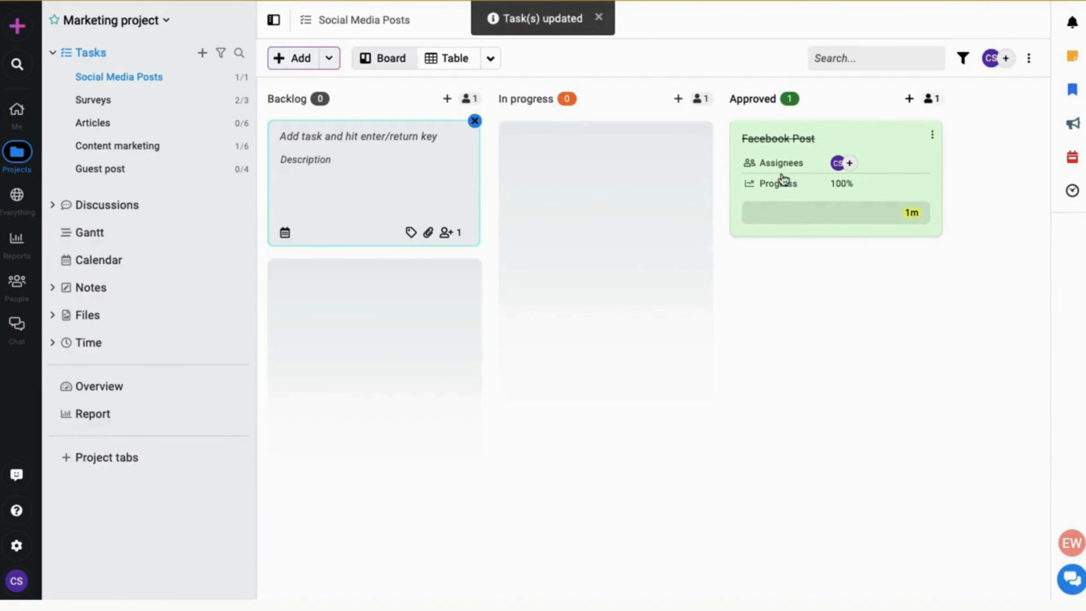
Step: View the Social Media Posts list as a table and check its task filter
click(456, 65)
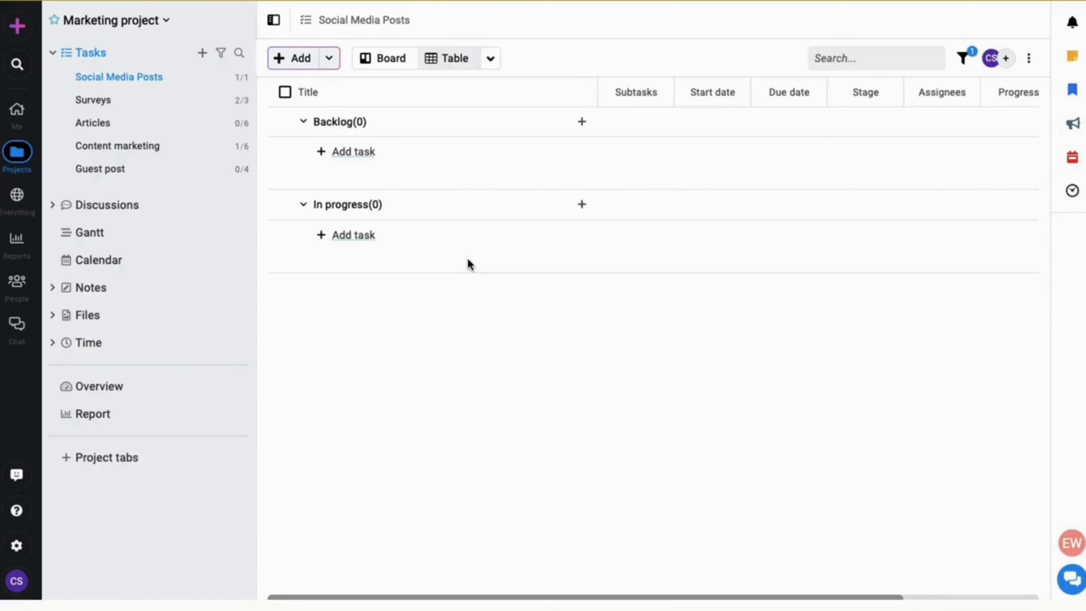
click(960, 61)
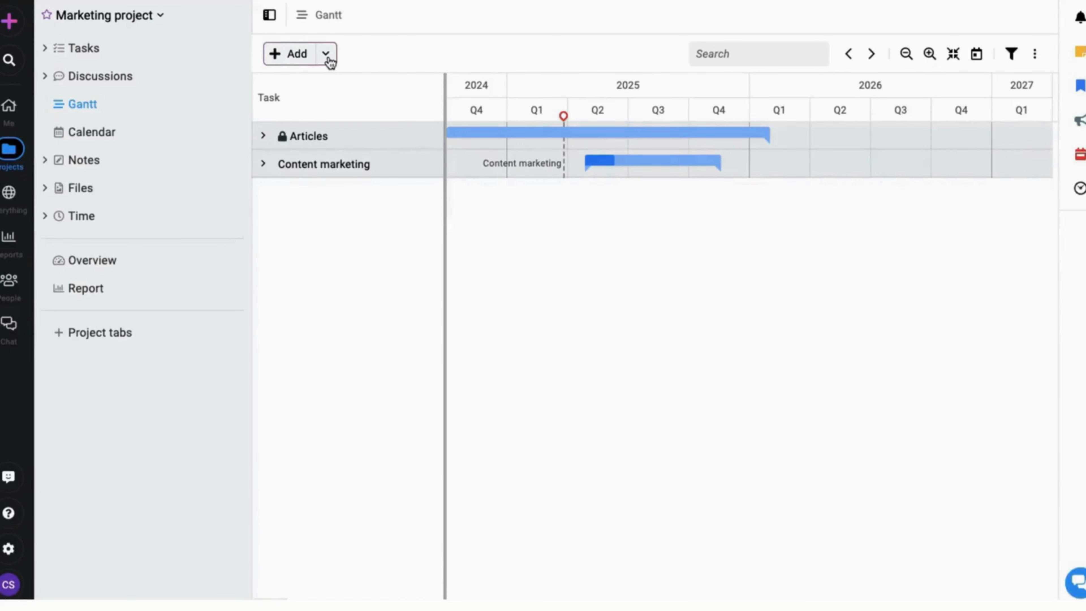
Step: Expand the Articles list in the Gantt chart and hide the project sidebar
click(326, 55)
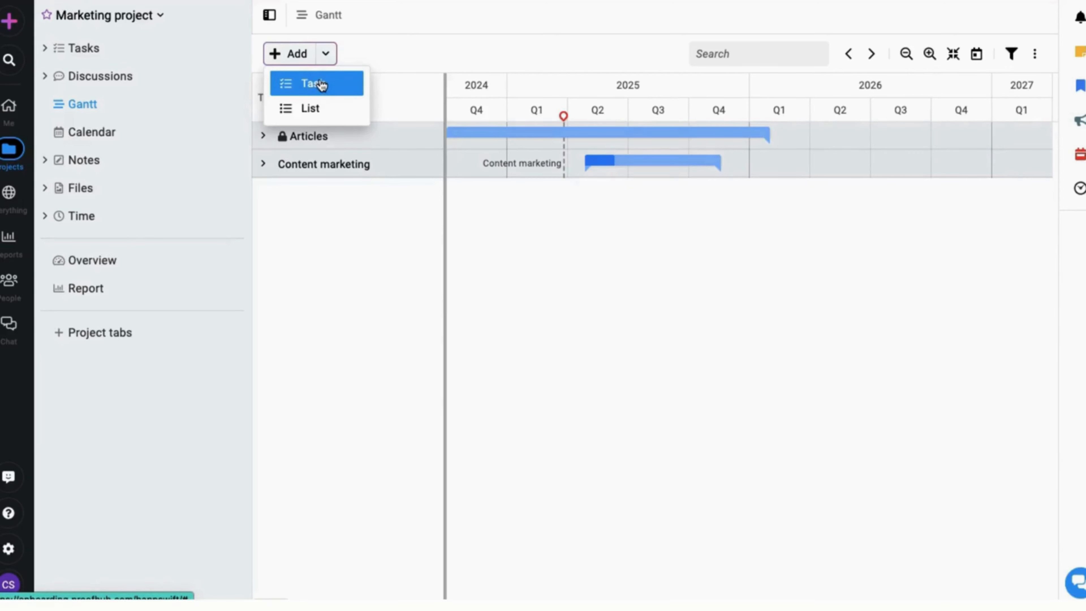
click(401, 68)
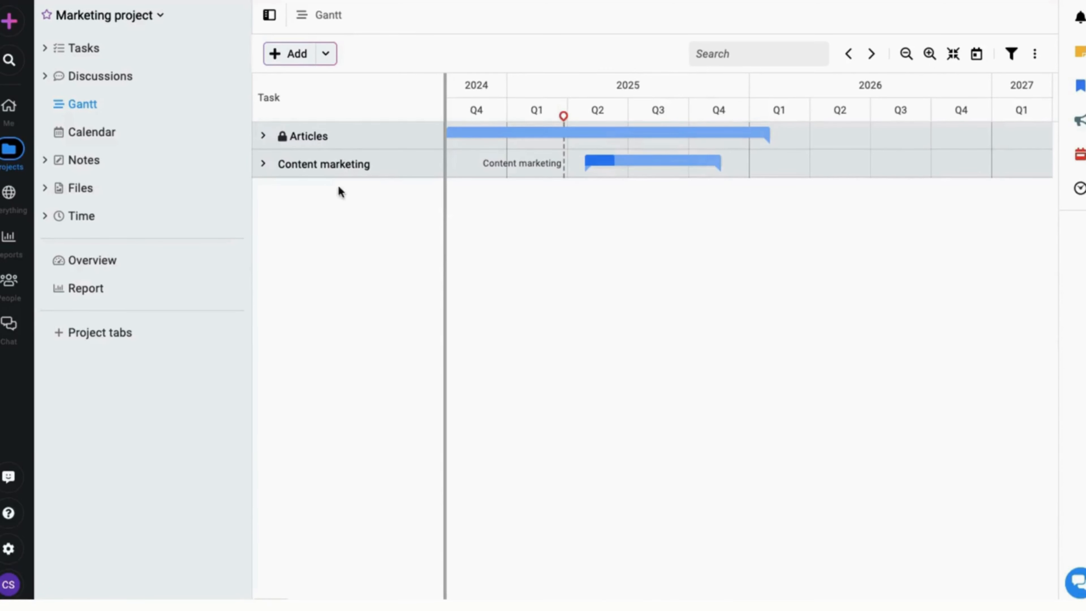
click(263, 136)
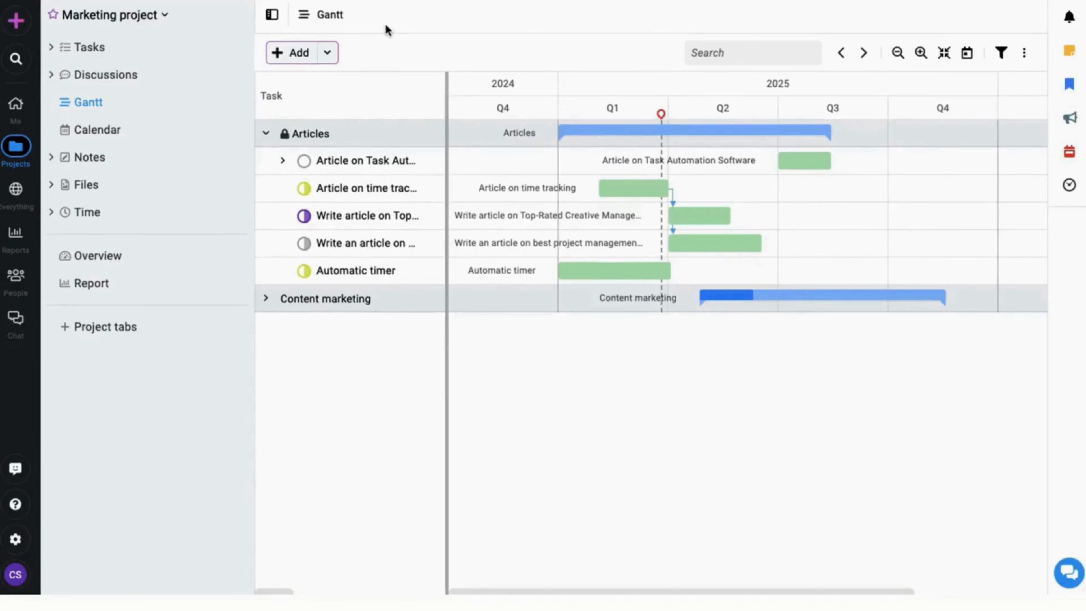
click(272, 14)
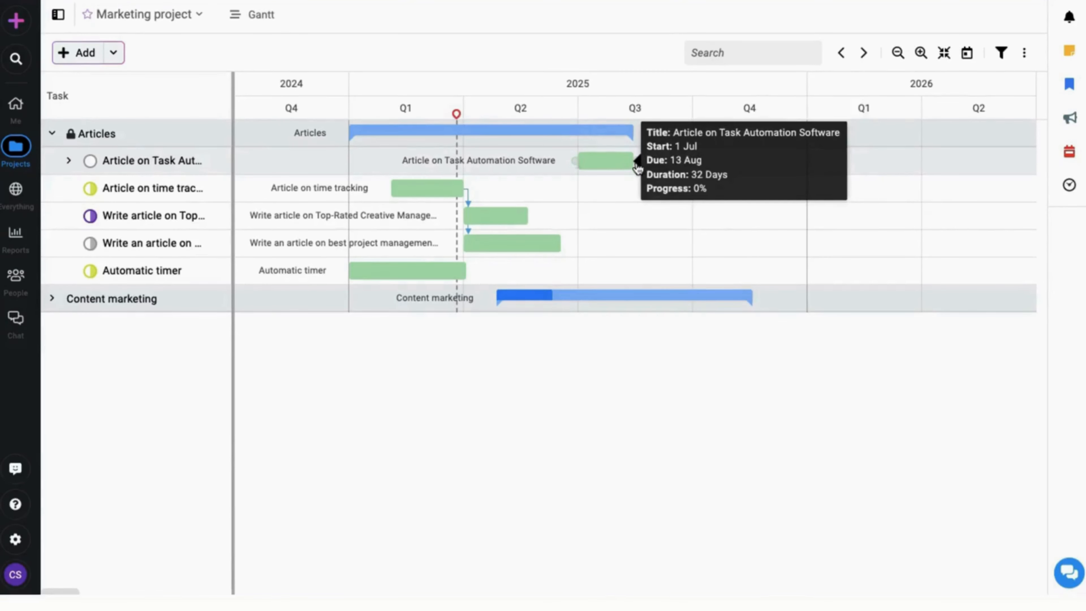
Step: Make Article on time tracking depend on Article on Task Automation Software, and move the latter's start to 1 Oct
drag(636, 167, 387, 183)
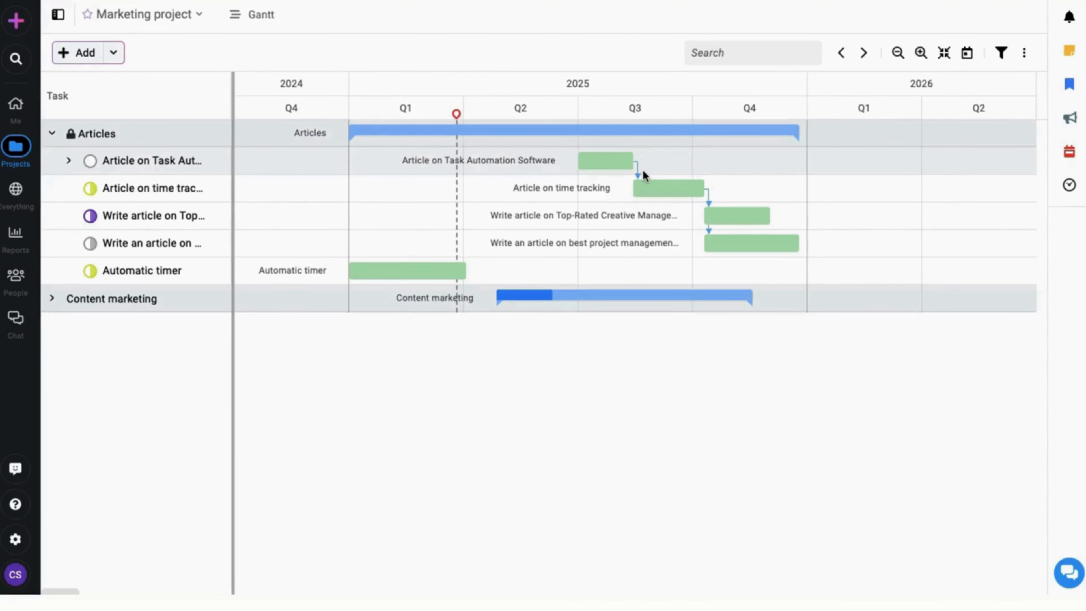
click(602, 161)
drag(602, 161, 730, 168)
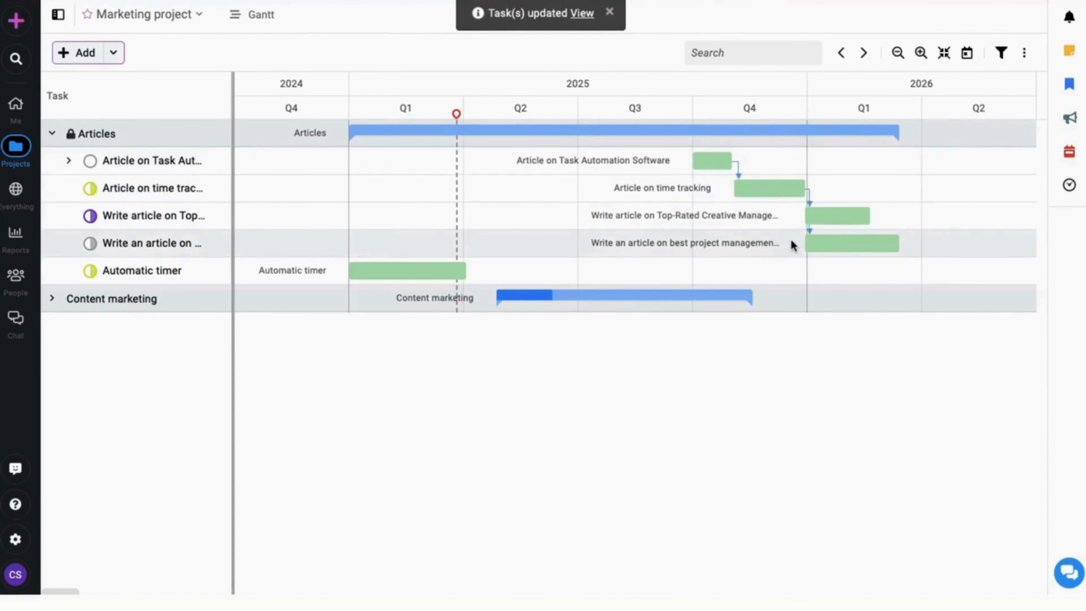
Step: Widen the Gantt task grid to examine its columns and the constraint options of the Top-Rated Creative article, then narrow it again
drag(244, 77, 943, 114)
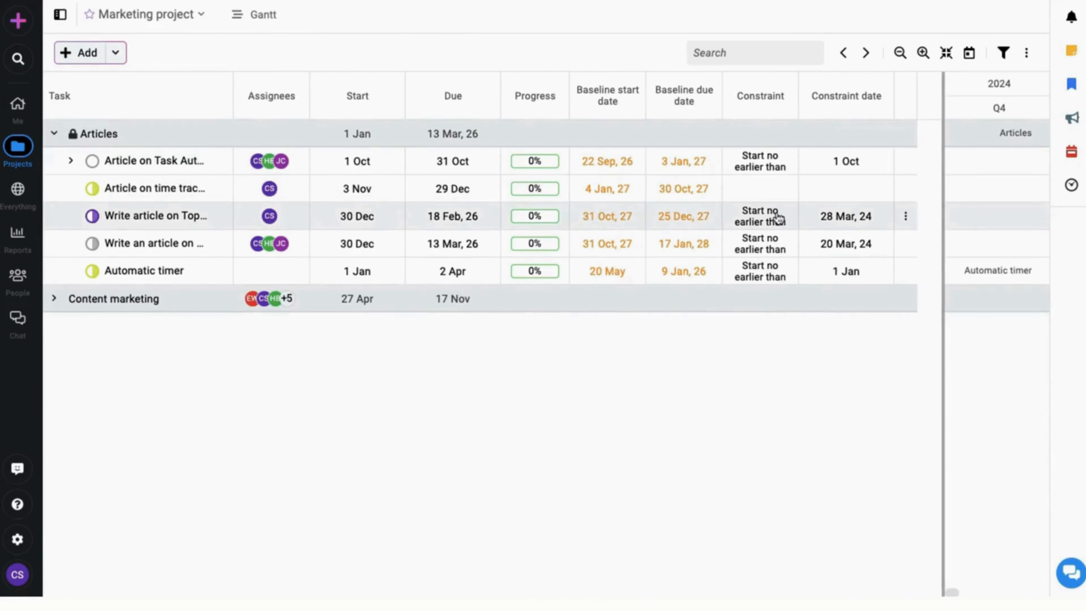
click(778, 219)
click(784, 218)
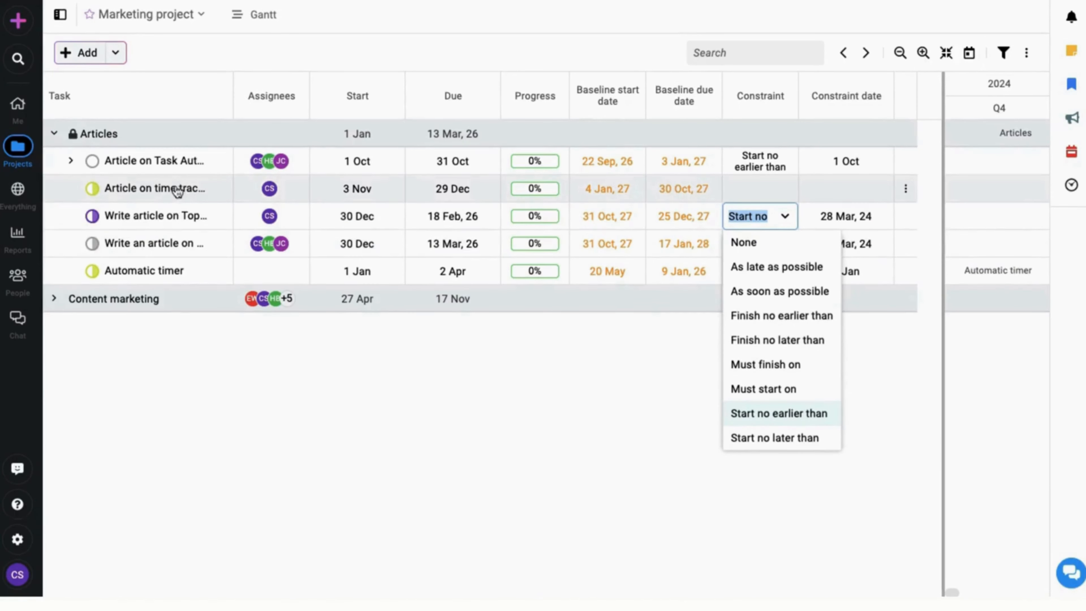
right_click(139, 187)
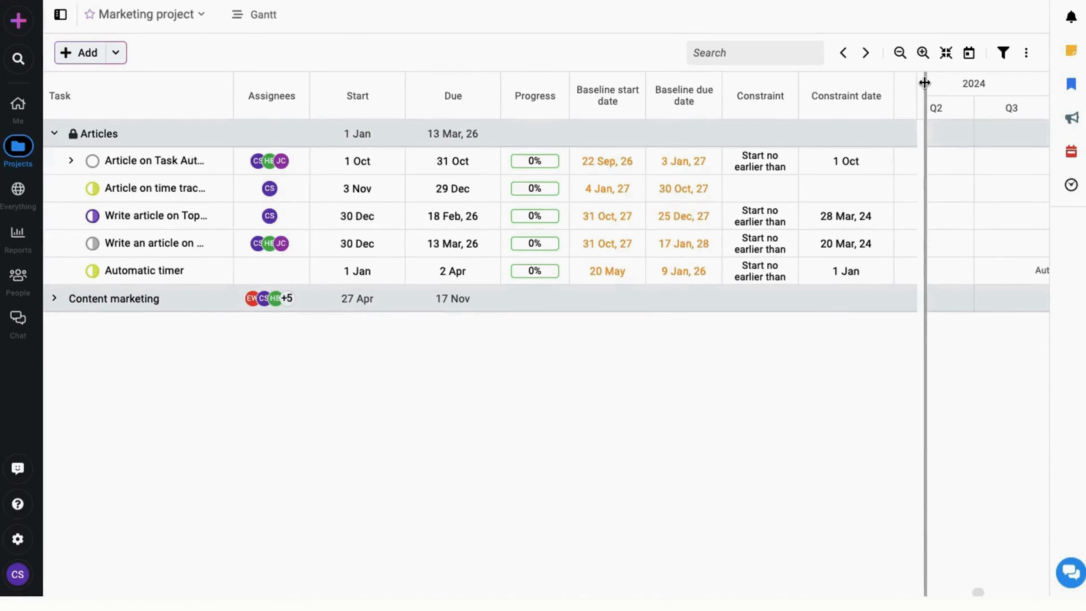
drag(924, 83, 346, 75)
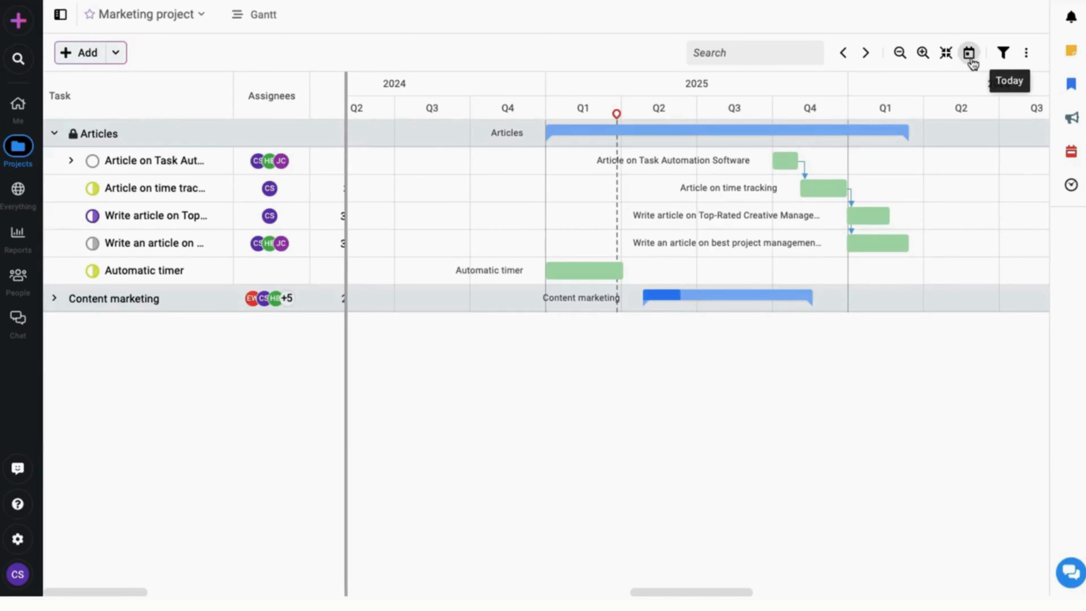
Step: Zoom the Gantt timeline in and out, and examine the Assigned and View tasks filter options
click(923, 52)
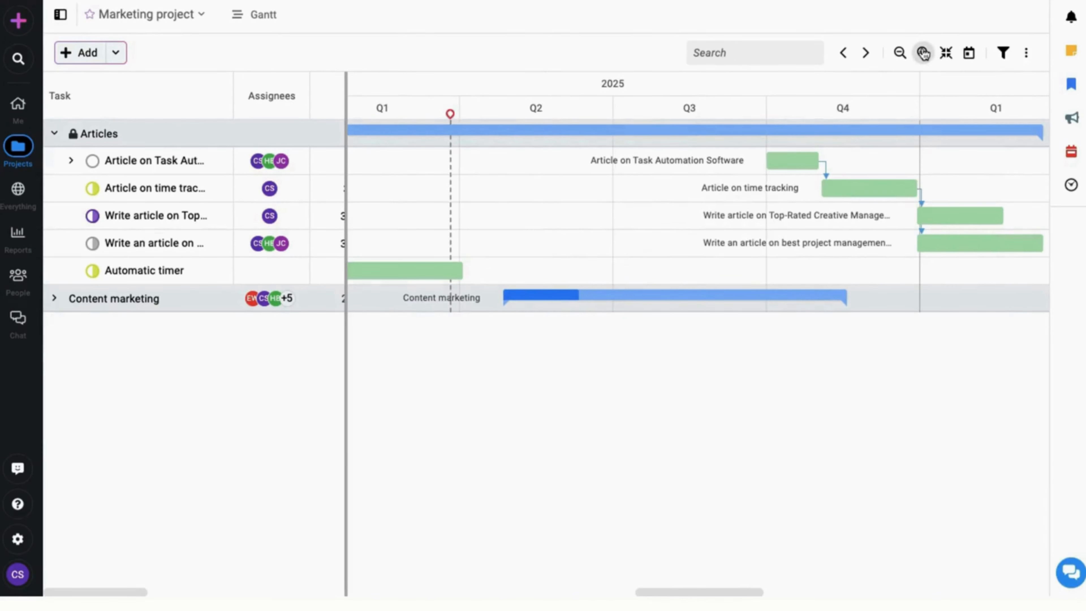
click(899, 53)
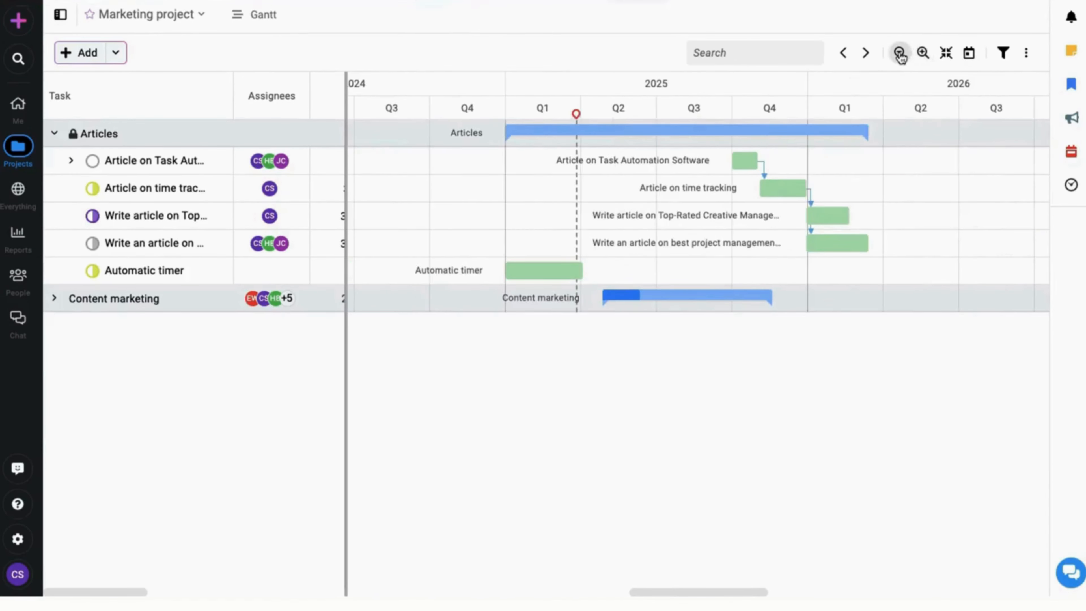
click(1003, 53)
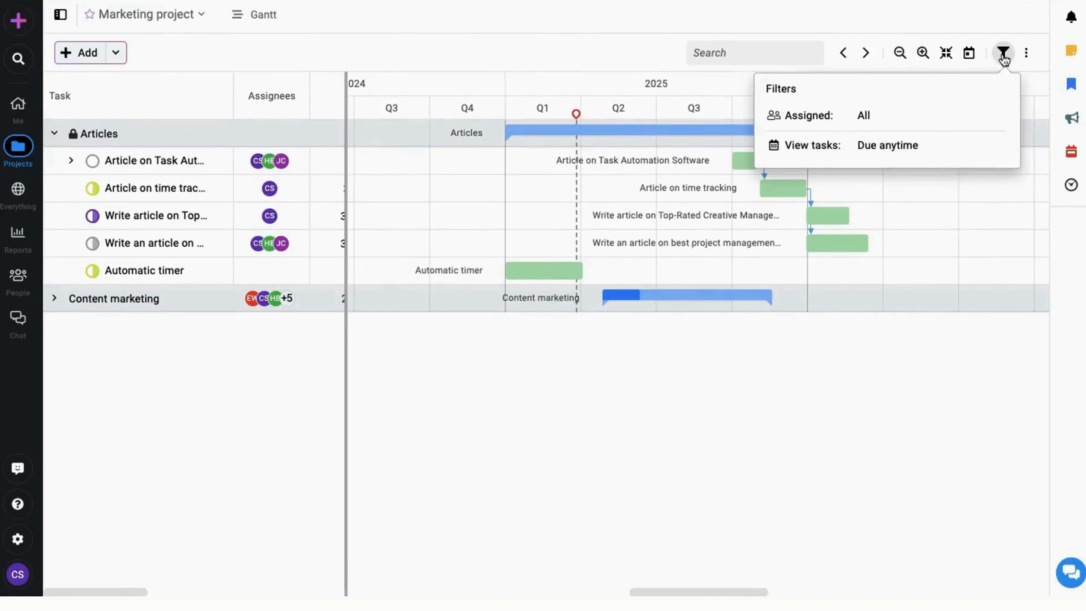
click(807, 120)
click(823, 155)
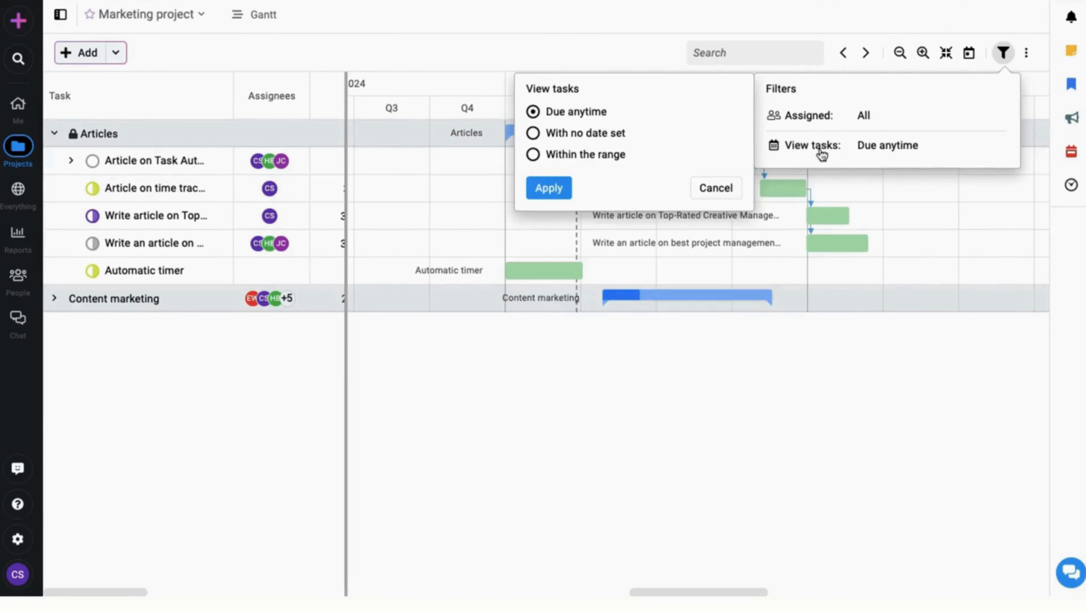
click(577, 26)
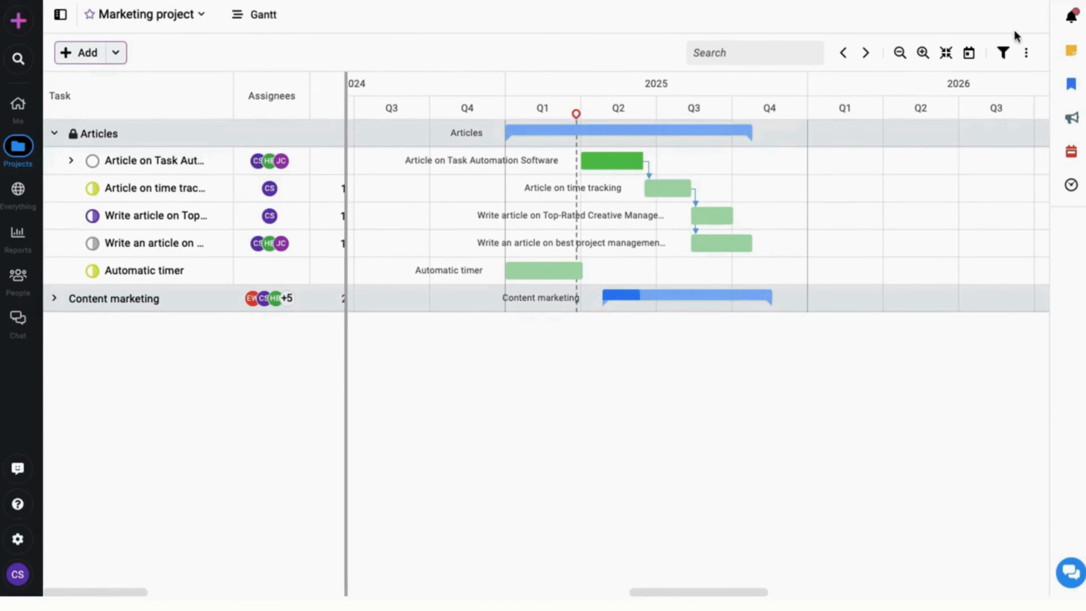
Step: Show the baseline in the Gantt chart and set the current schedule as the new baseline
click(1026, 56)
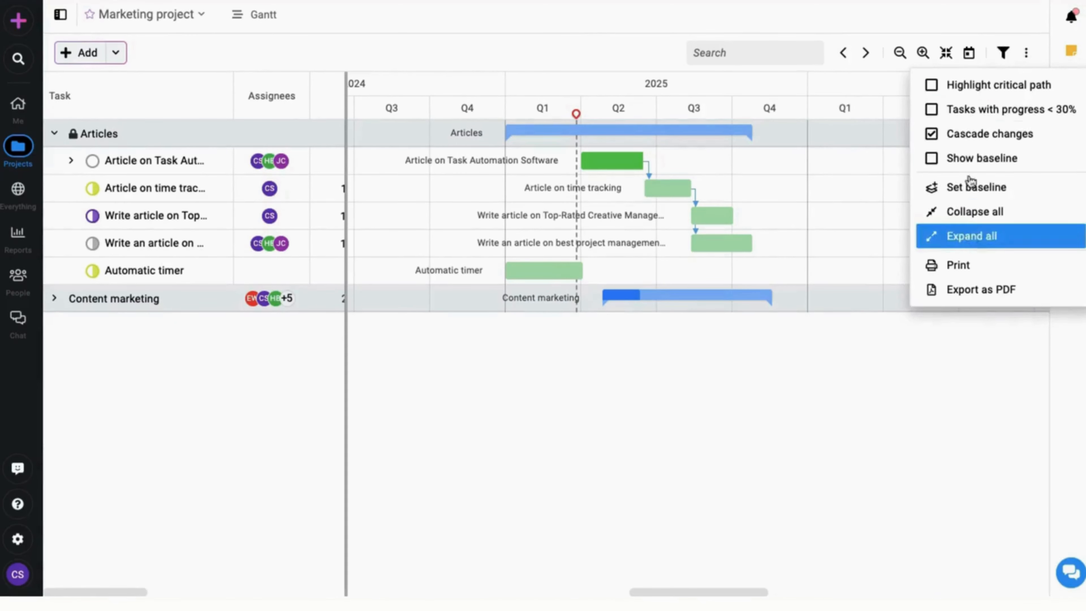
click(958, 155)
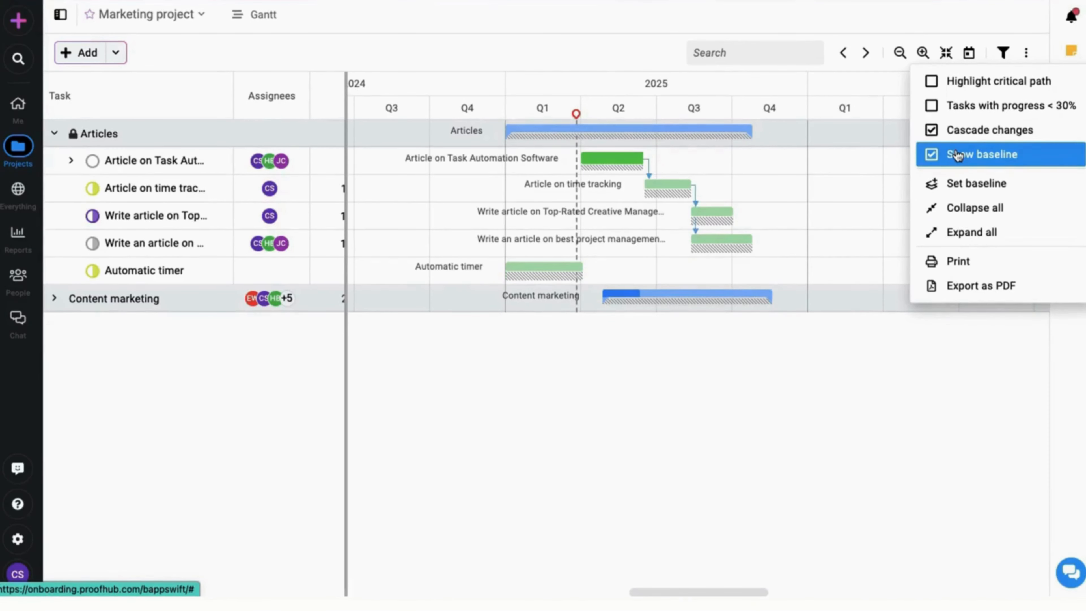
click(957, 183)
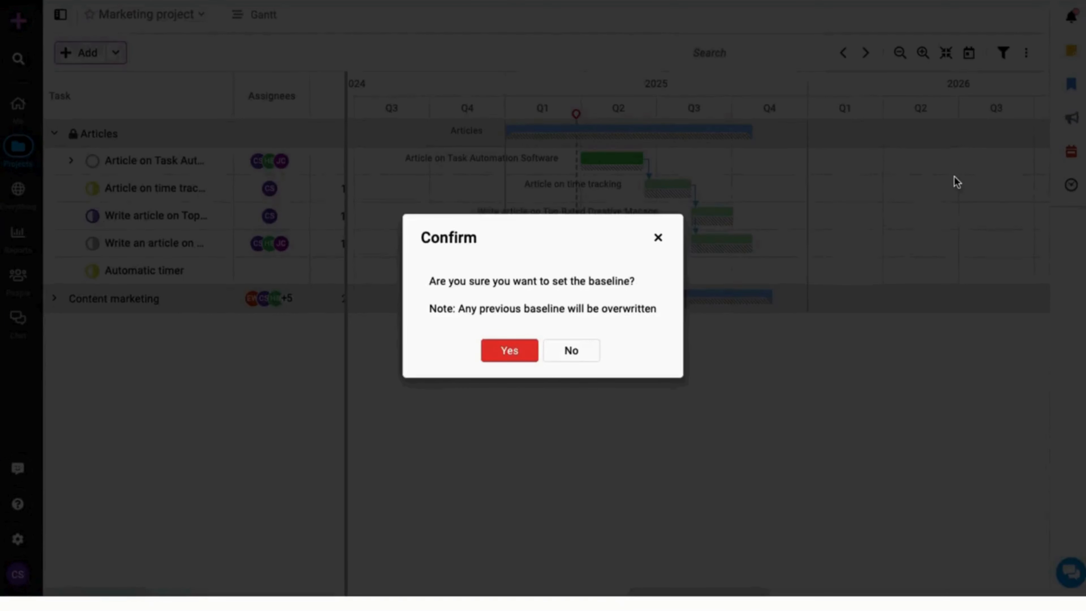
click(511, 352)
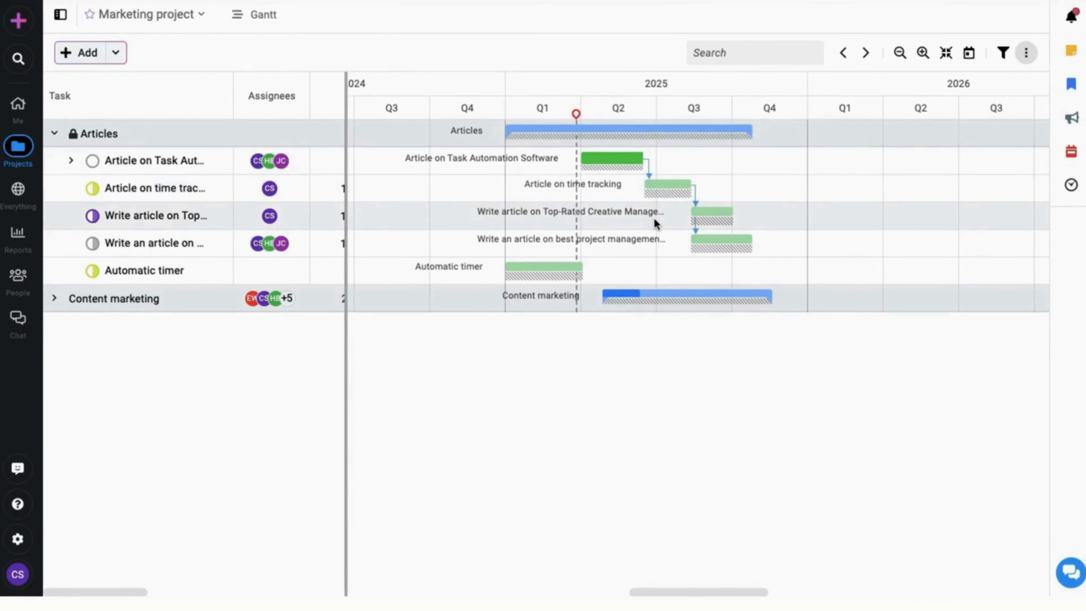
Step: Move the Article on Task Automation Software bar to the start of Q3 2025 and check its baseline dates
click(591, 160)
drag(612, 161, 676, 160)
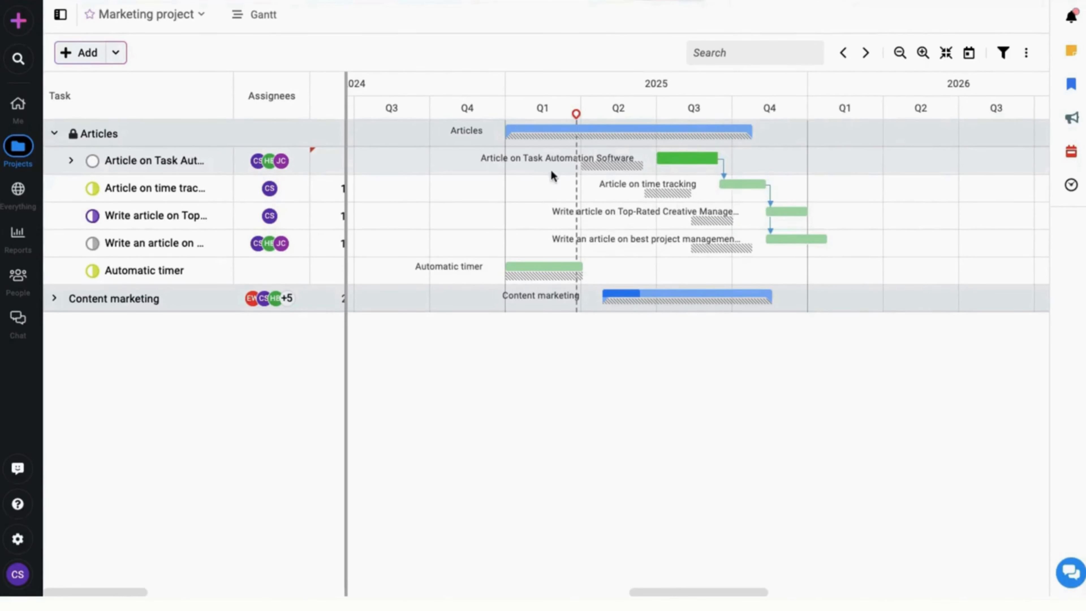
mouse_move(610, 163)
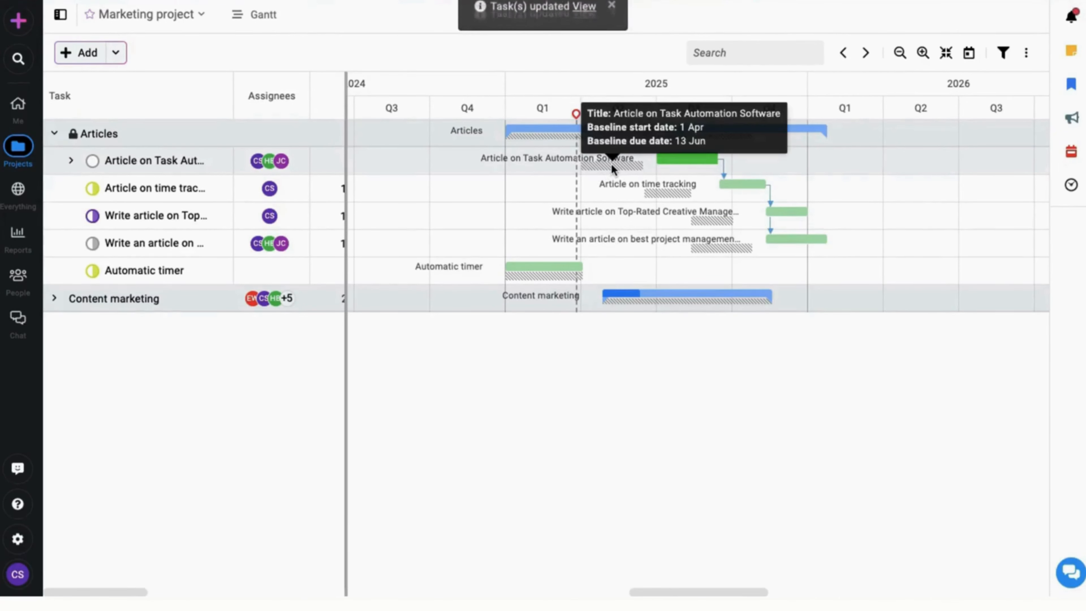
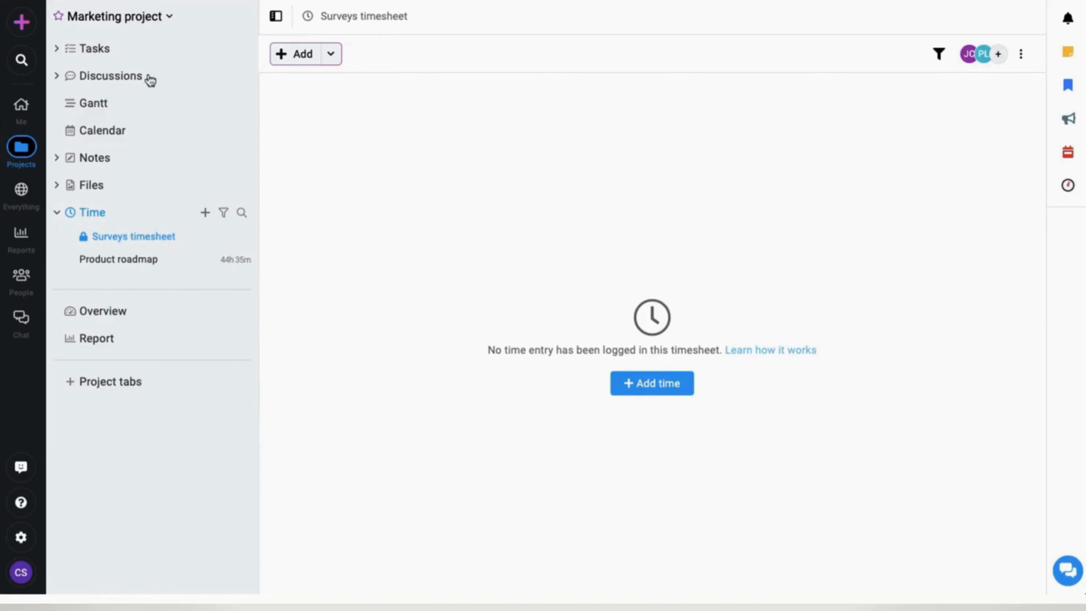
Step: Open the Capterra reviews task in the Surveys task list and set its estimated time to 10 hours
click(94, 51)
click(97, 75)
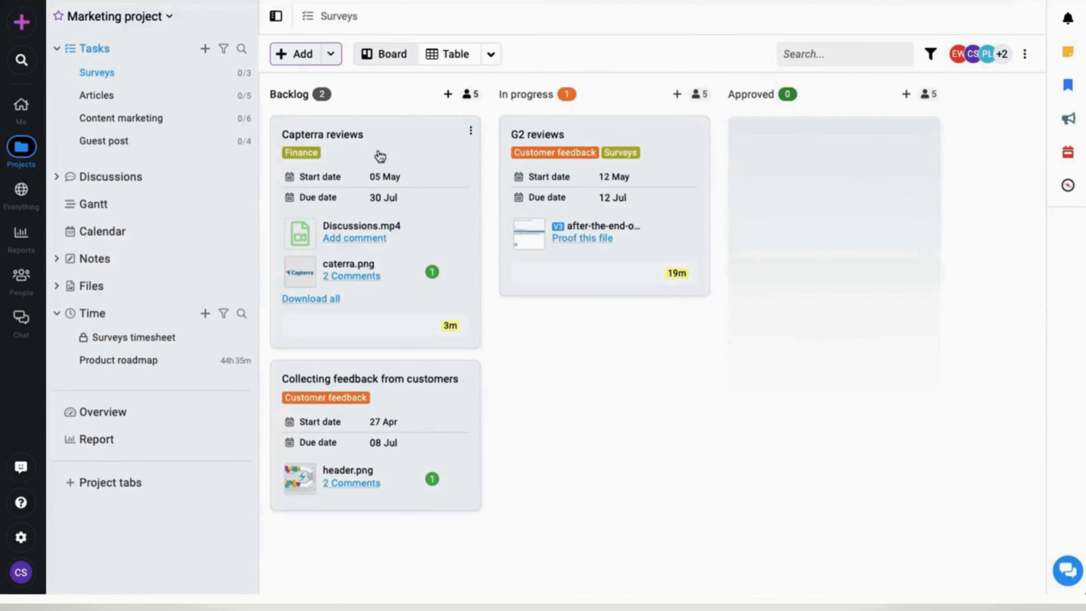
click(371, 154)
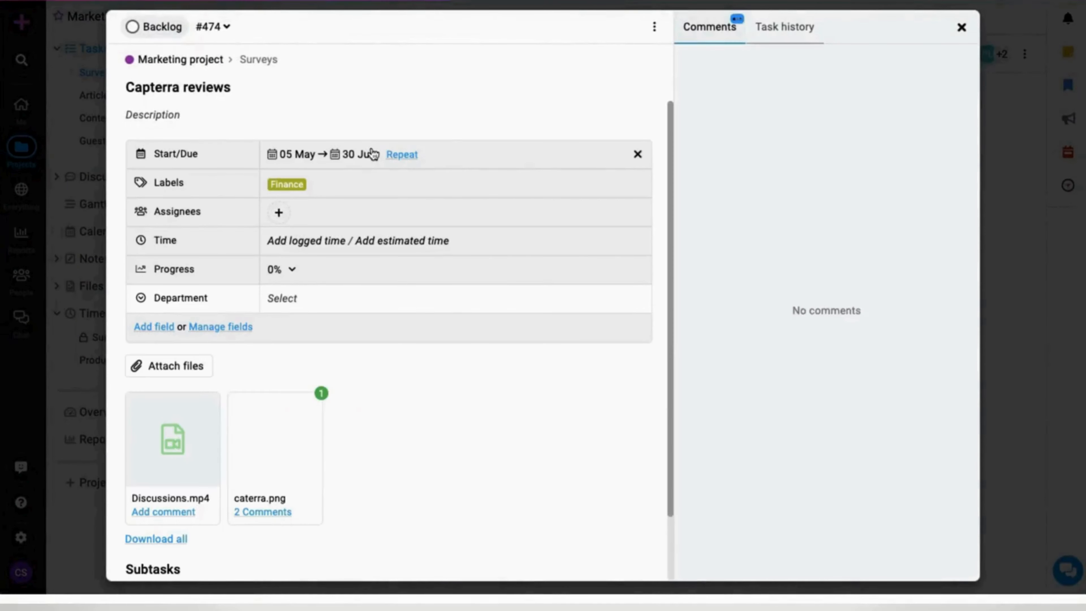
click(379, 243)
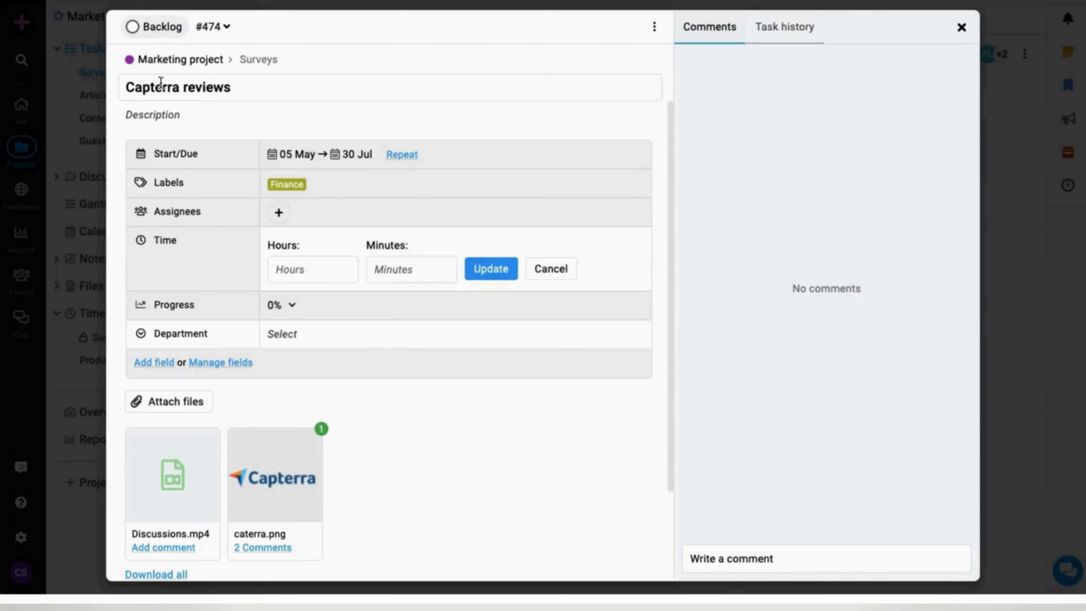
click(292, 266)
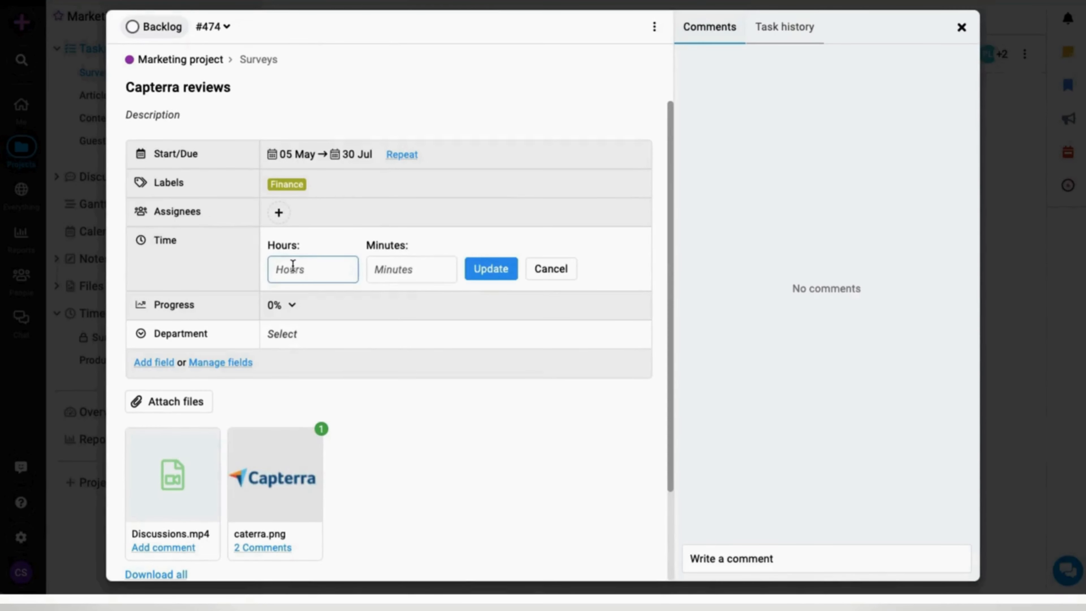
text(10)
click(500, 269)
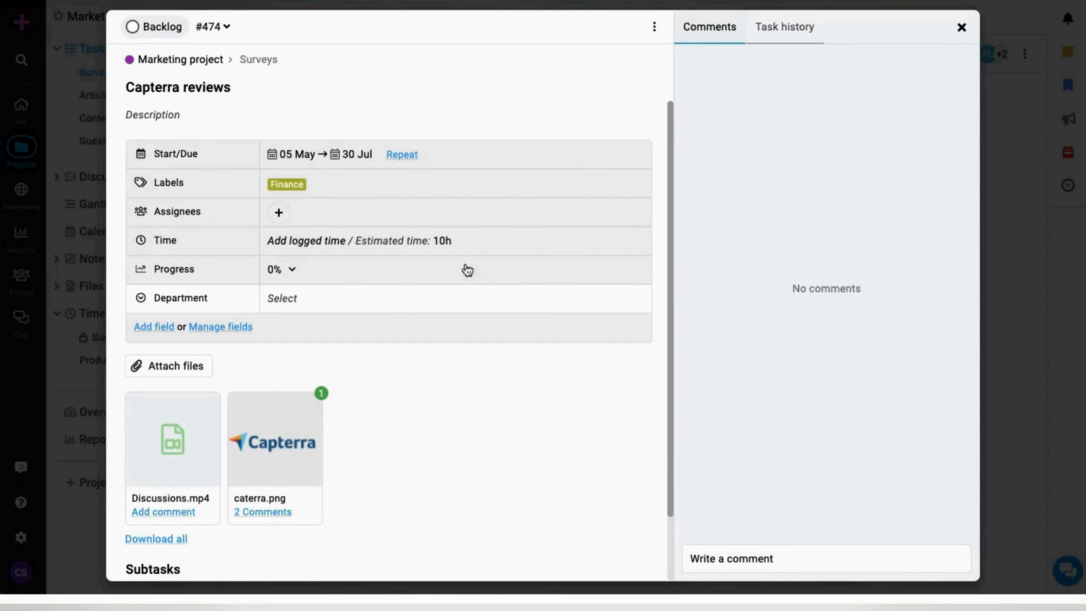
Step: Start a timer for logging time on the Capterra reviews task and close the task
click(312, 245)
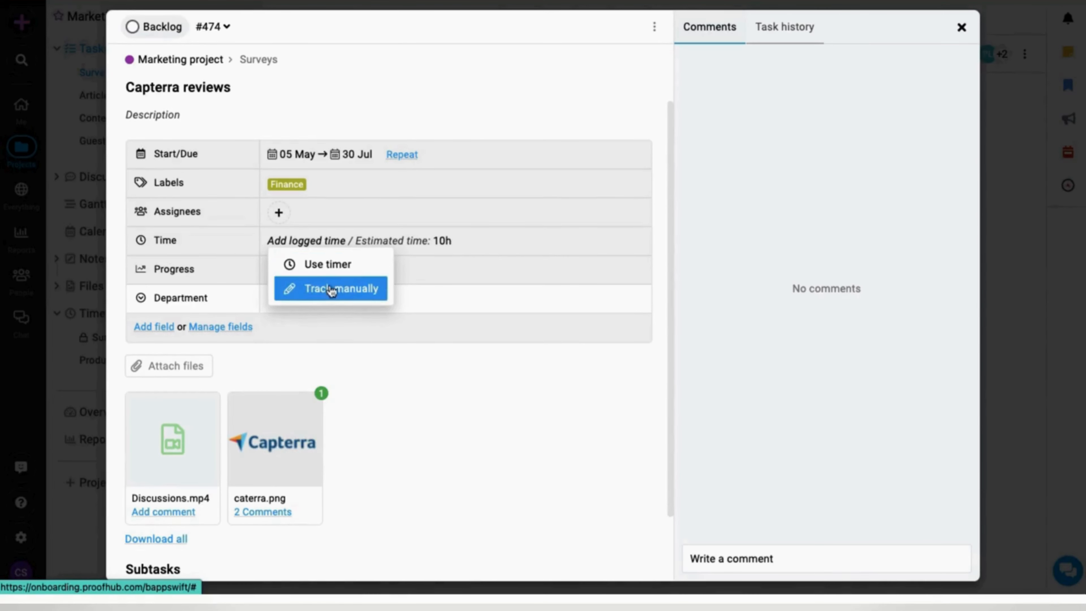
click(326, 263)
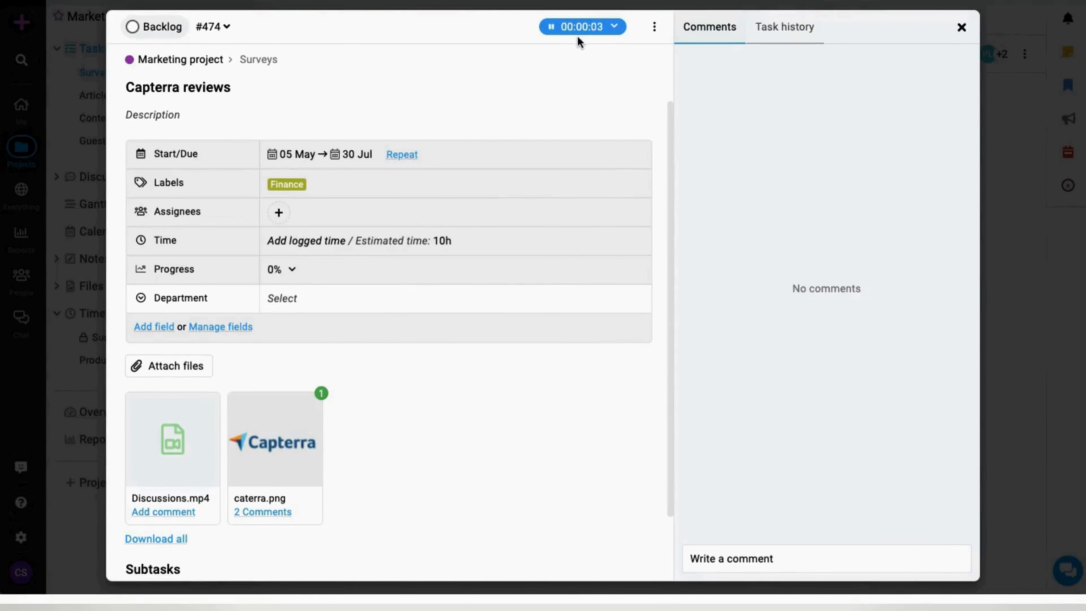
click(960, 29)
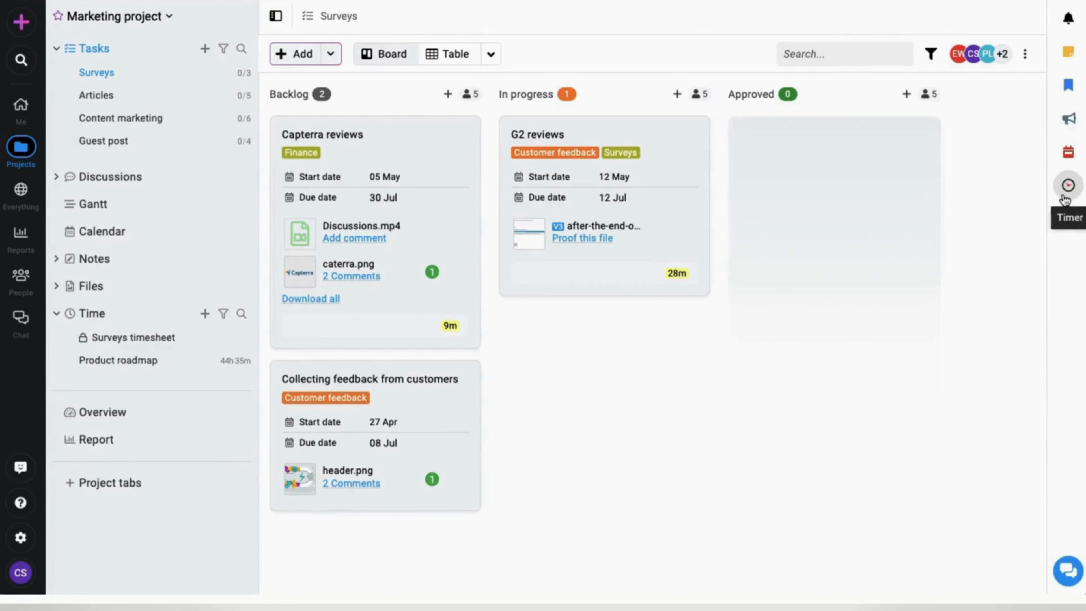
Step: In the timers list, switch from the Capterra reviews timer to the second timer, then pause that one and resume Capterra reviews
click(1067, 188)
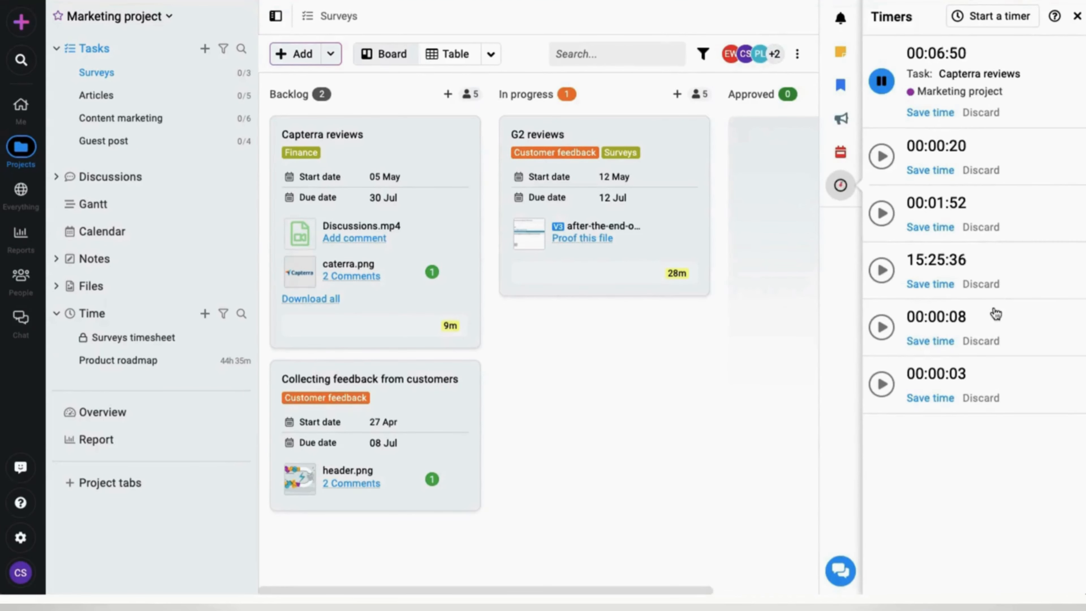
click(883, 87)
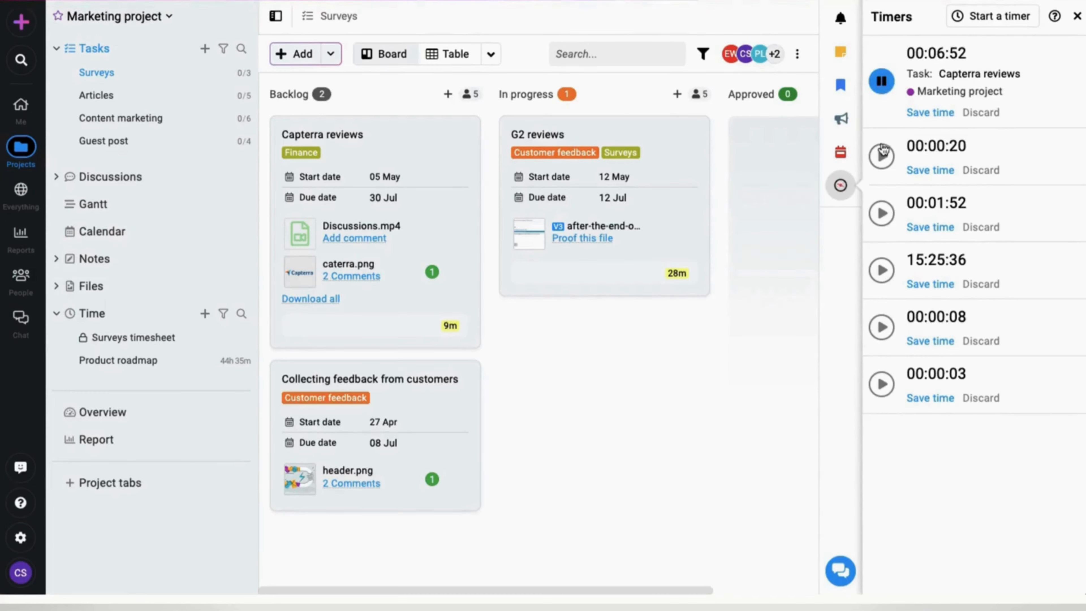
click(881, 156)
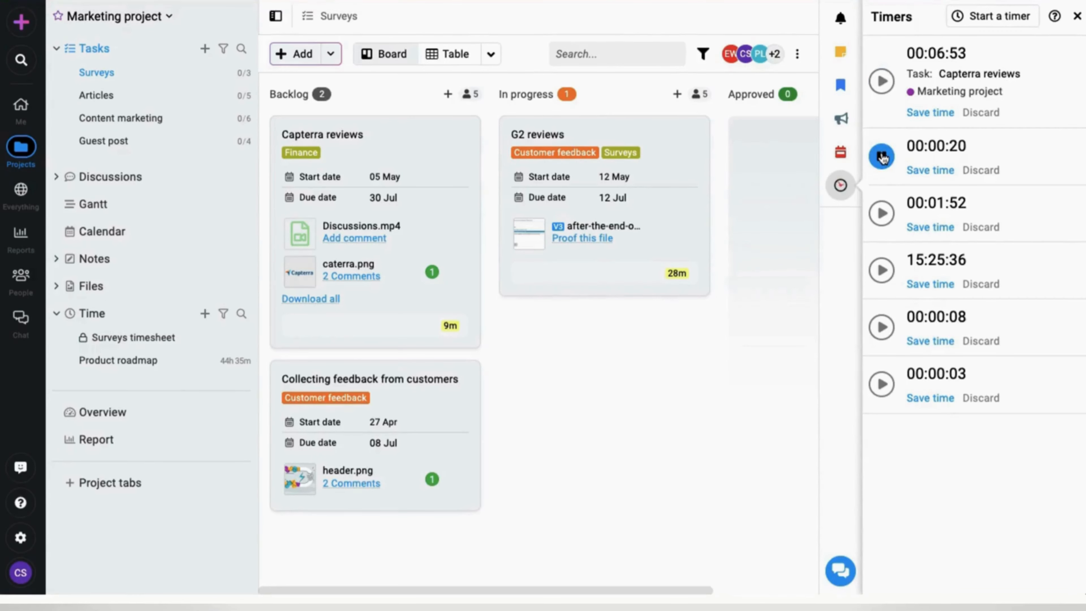
click(881, 157)
click(882, 81)
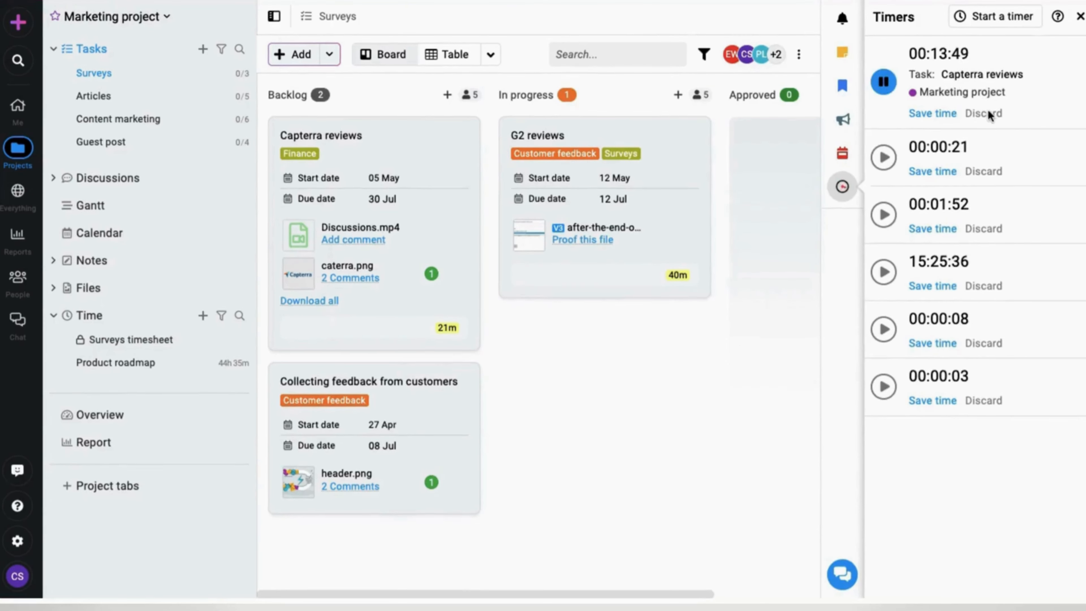
click(1079, 16)
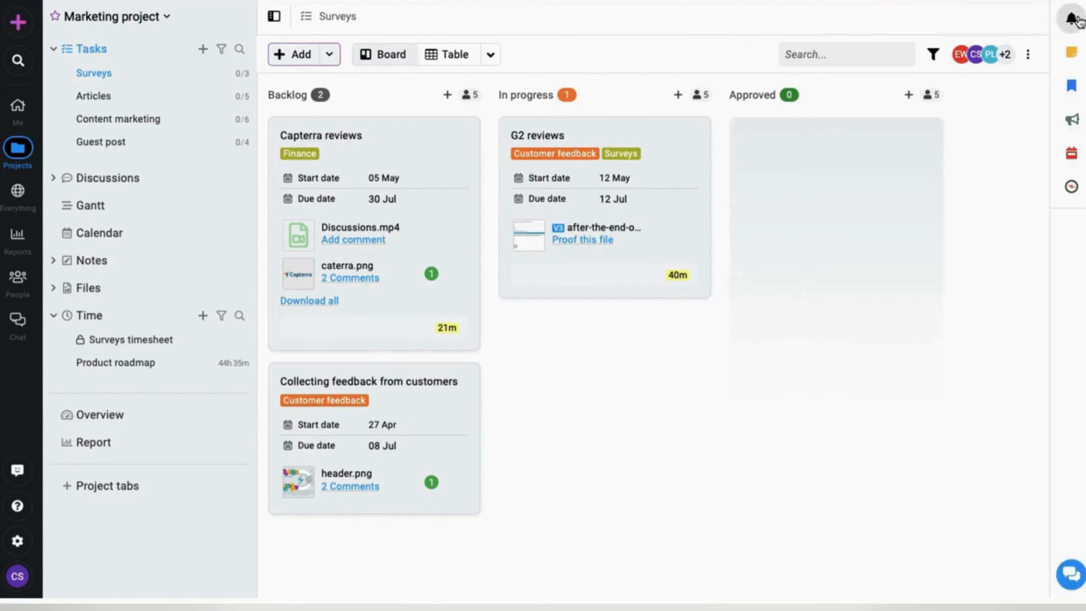
Step: Save the Capterra reviews task's tracked time to the Surveys timesheet with status None, and close the task
click(426, 136)
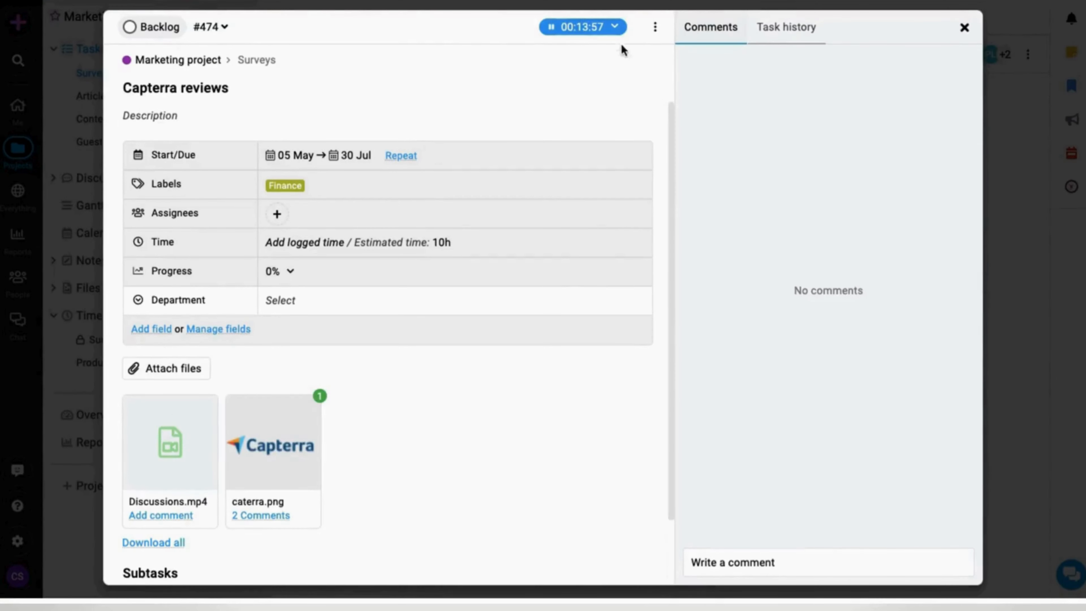
click(614, 27)
click(634, 50)
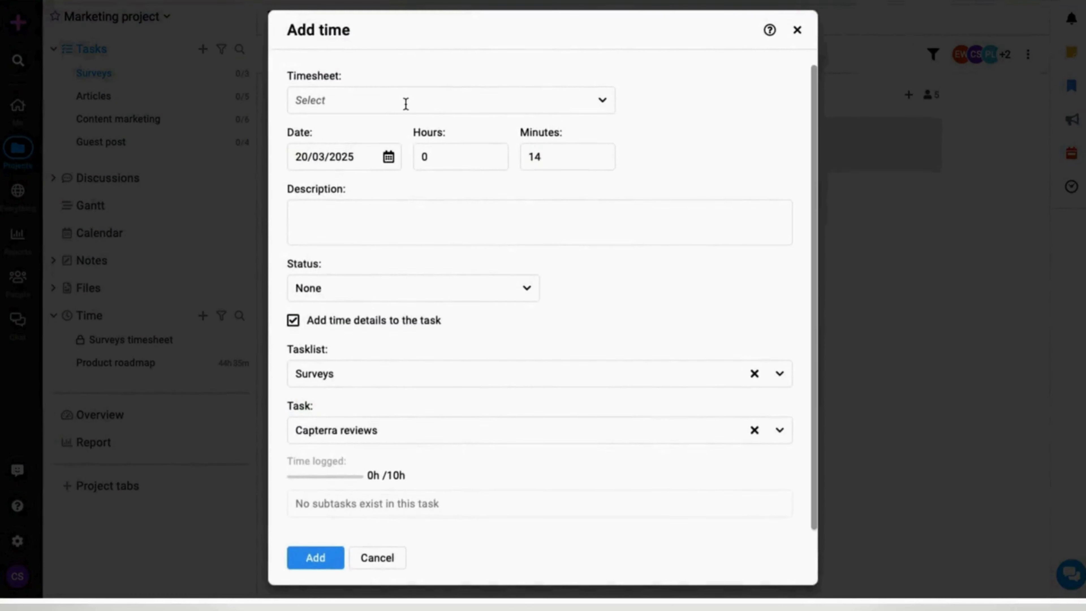
click(404, 104)
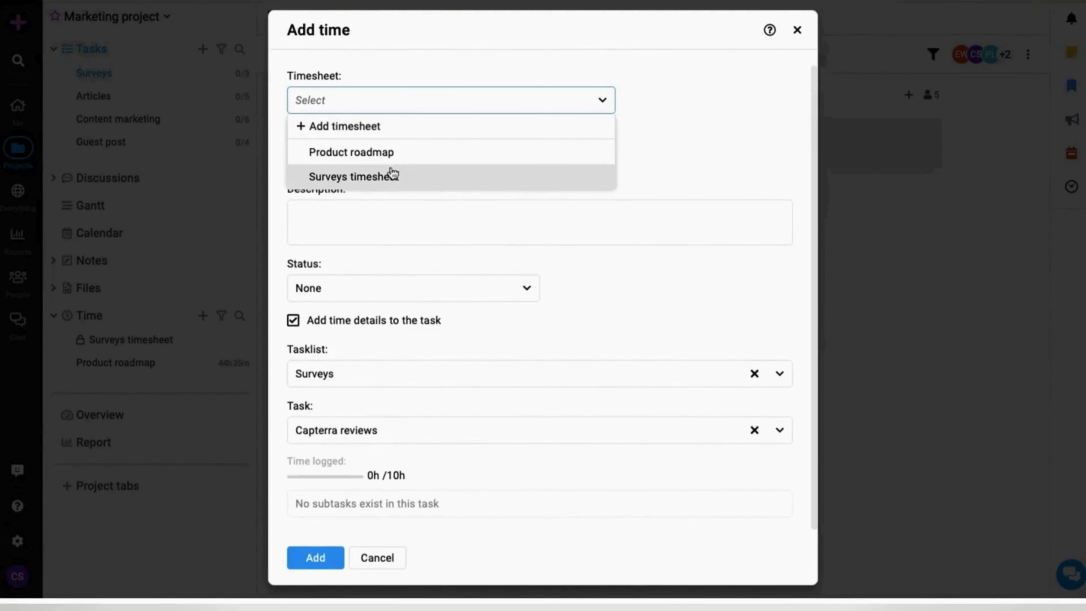
click(384, 177)
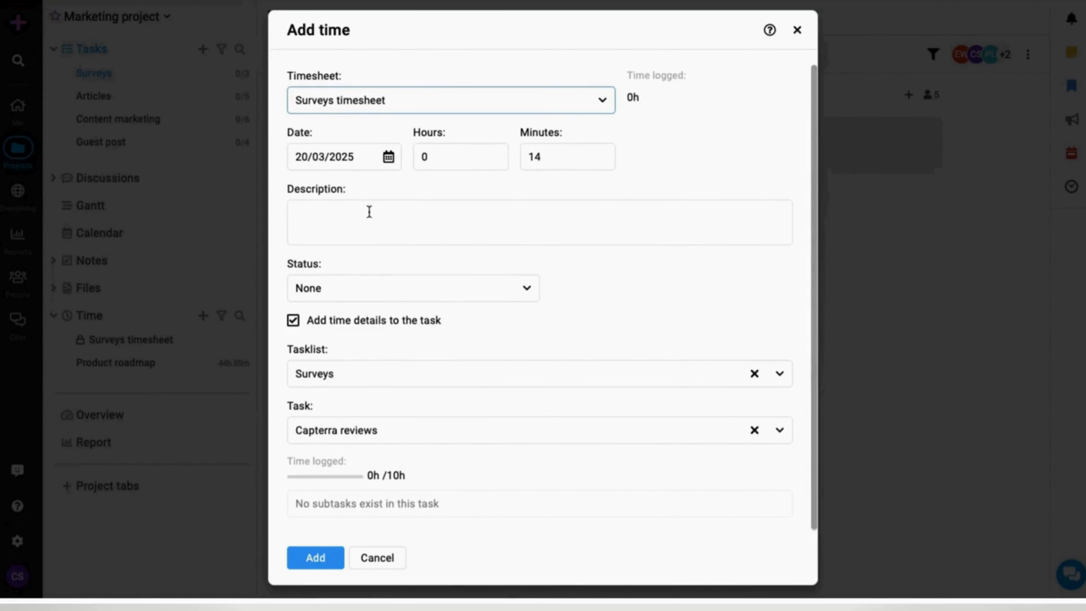
click(412, 286)
click(588, 304)
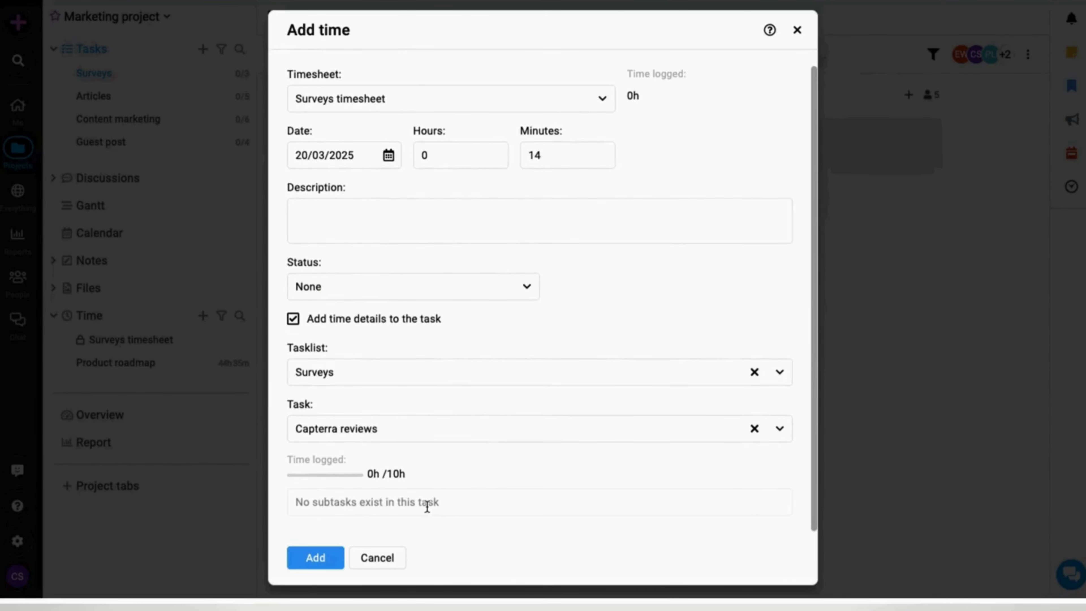
click(317, 559)
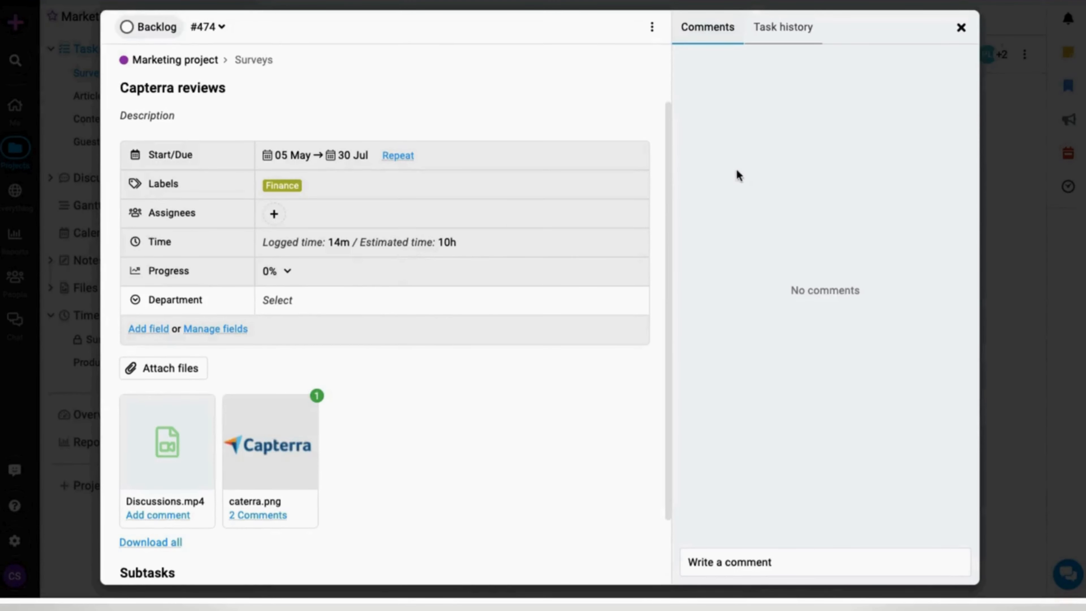
click(960, 27)
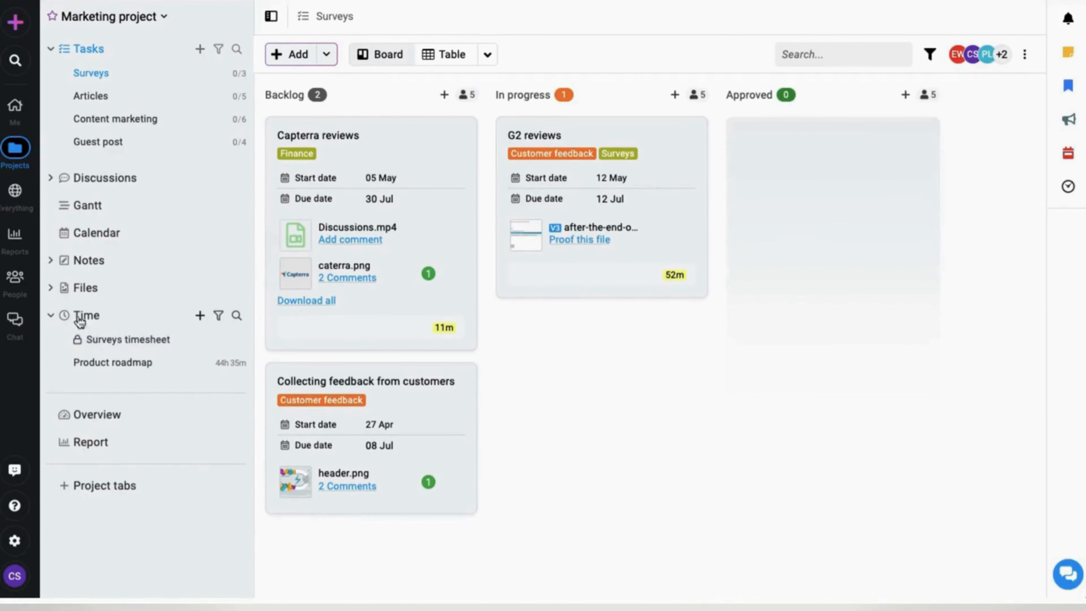
Step: Examine the filter options of the Product roadmap timesheet and choose to export the timesheet
click(83, 362)
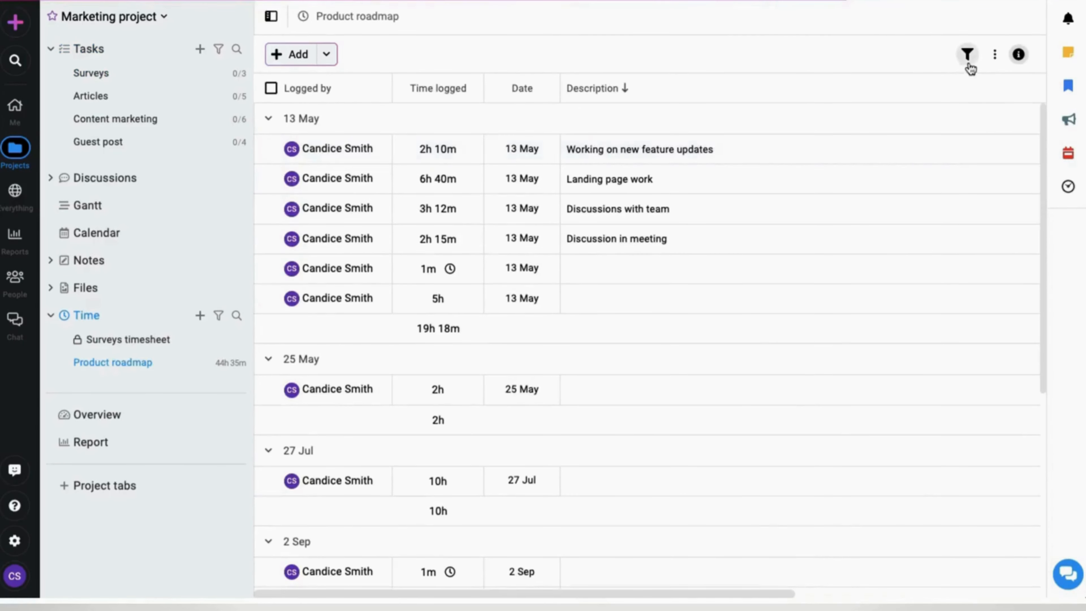
click(967, 62)
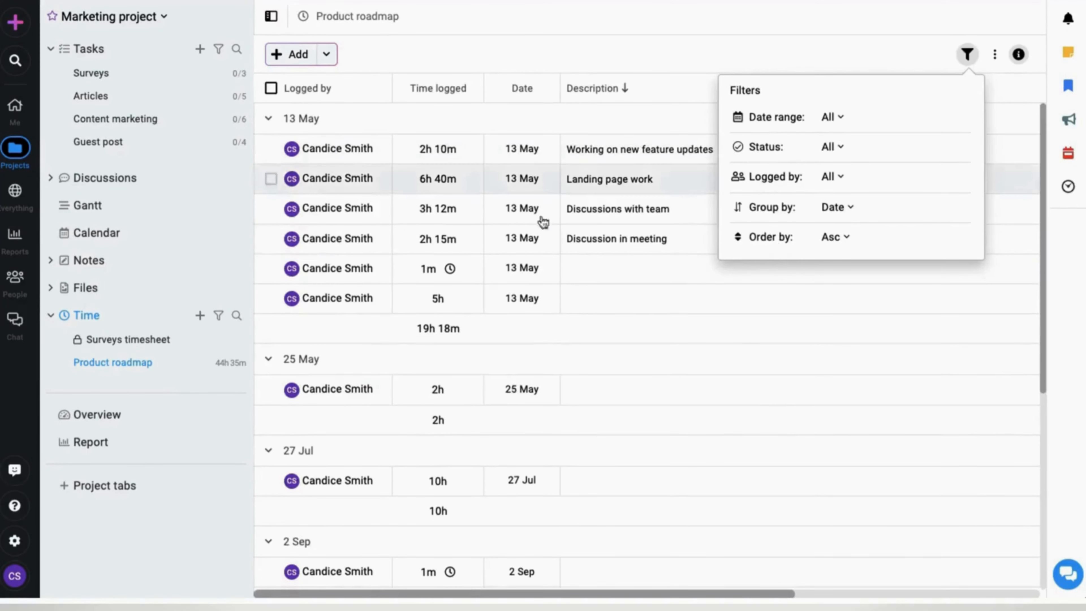
click(235, 363)
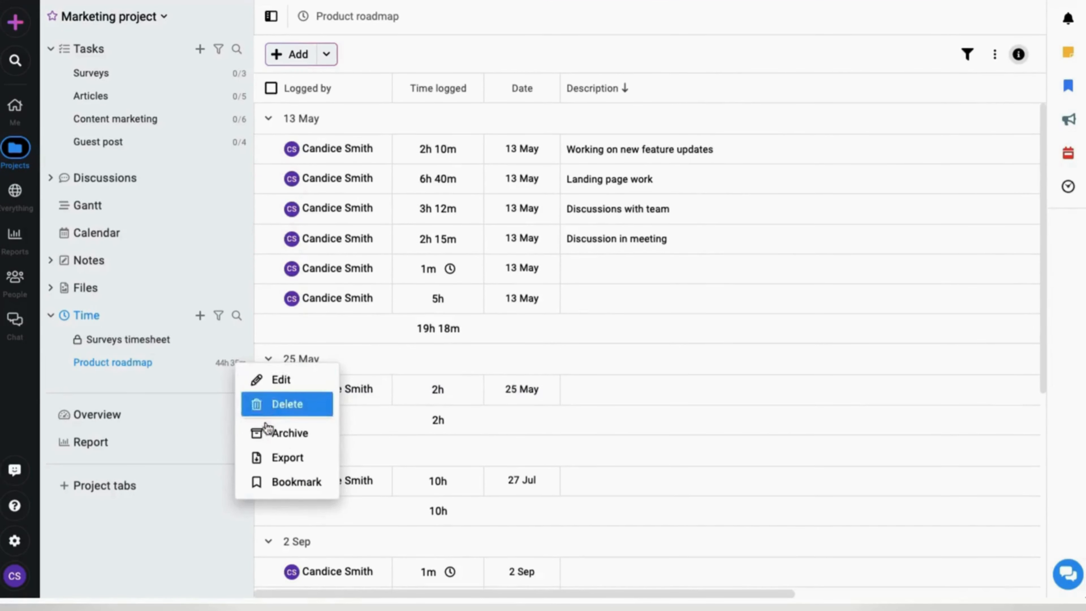
click(270, 457)
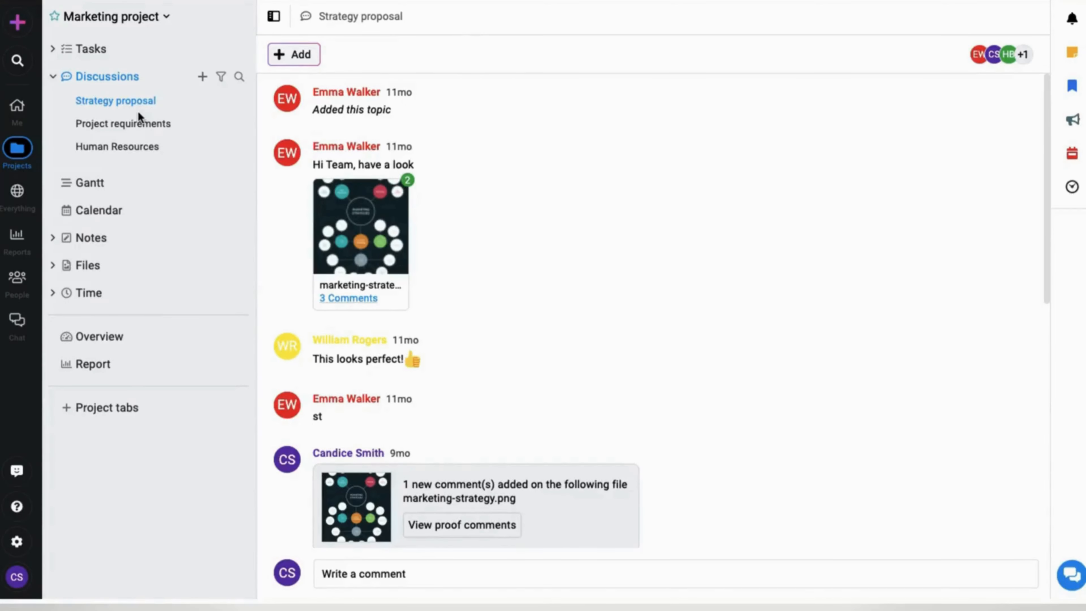
Step: Draft a discussion topic titled Roadblocks & Solutions with the description "Identify challenges and collaborate on possible solutions." and clear its default subscribers
click(202, 77)
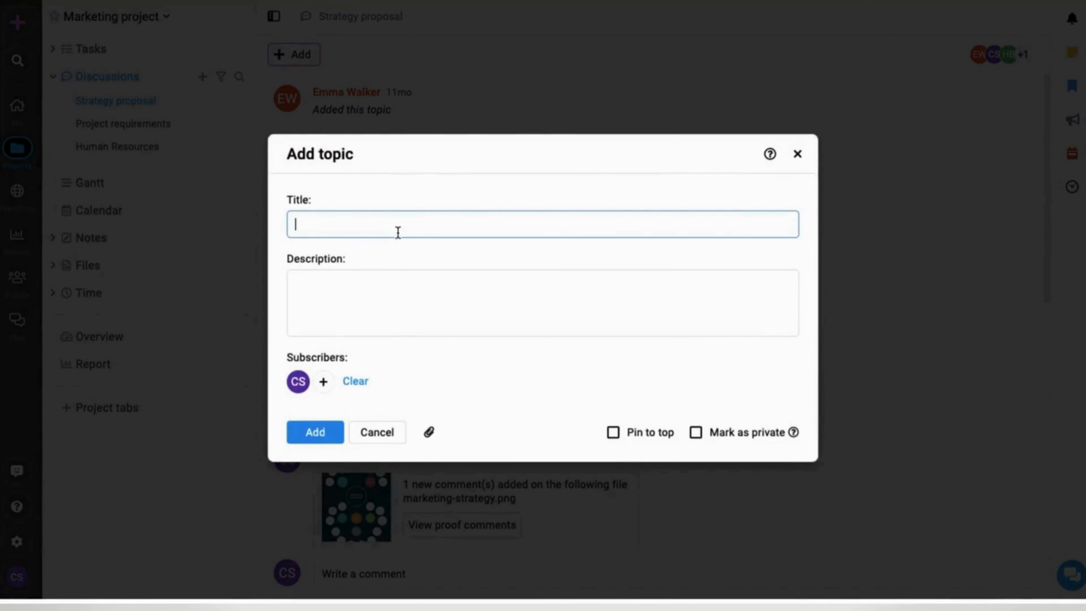
text(Roadblocks & Solutions)
click(356, 381)
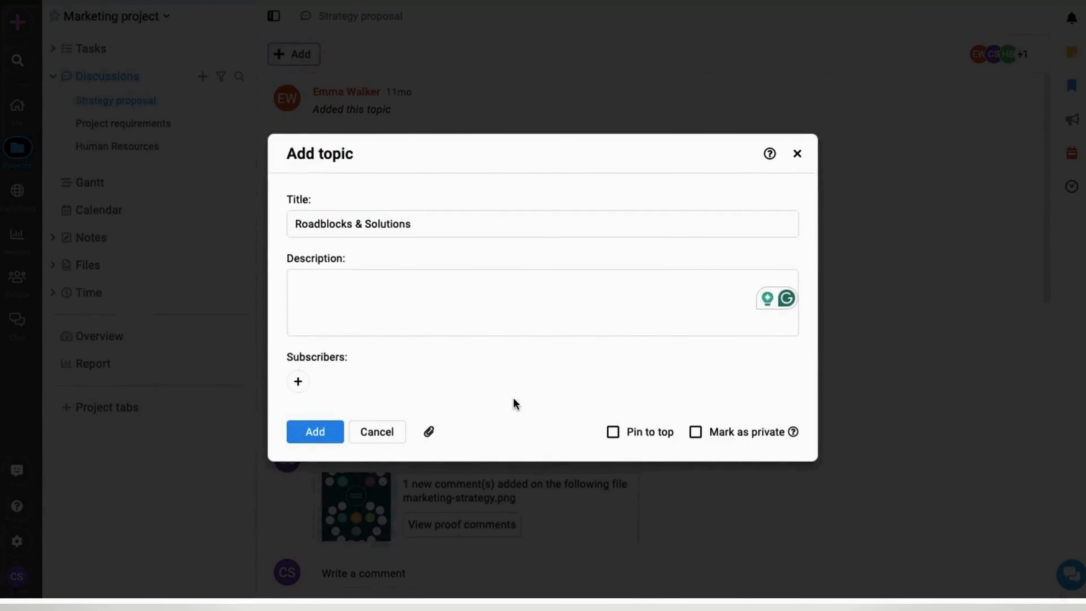
click(370, 289)
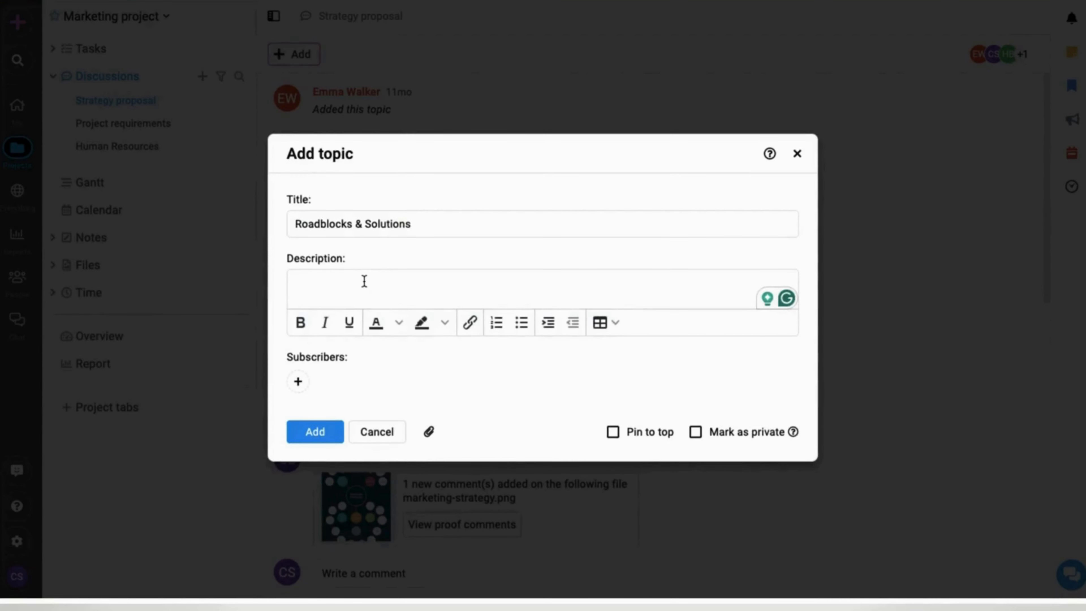
text(Identify challenges and collaborate on possible solutions.)
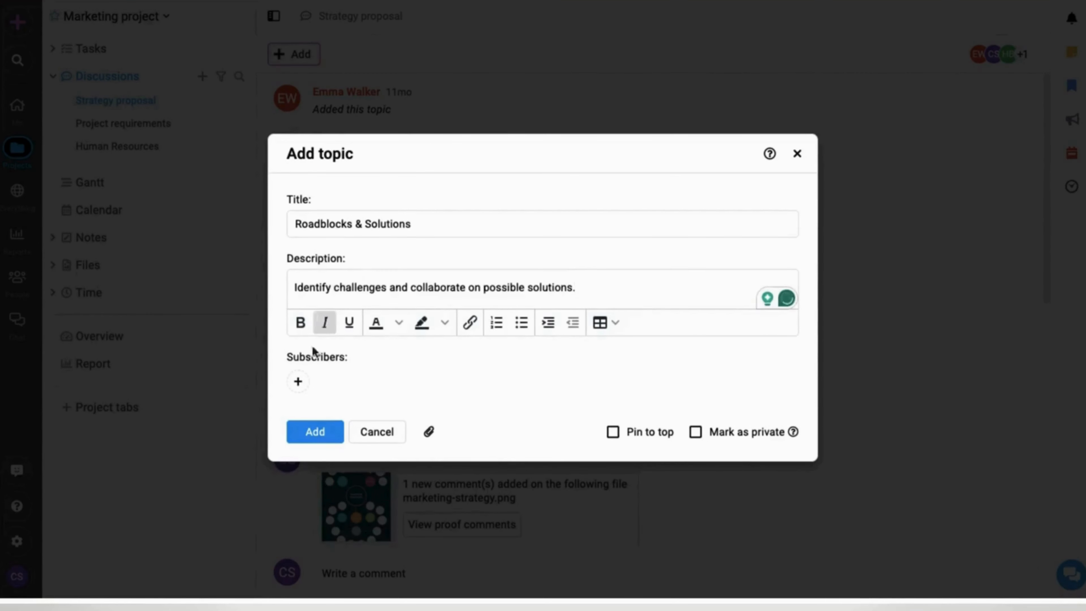
Step: Subscribe the current account and the two Finance team members to the new discussion topic
click(298, 381)
click(378, 386)
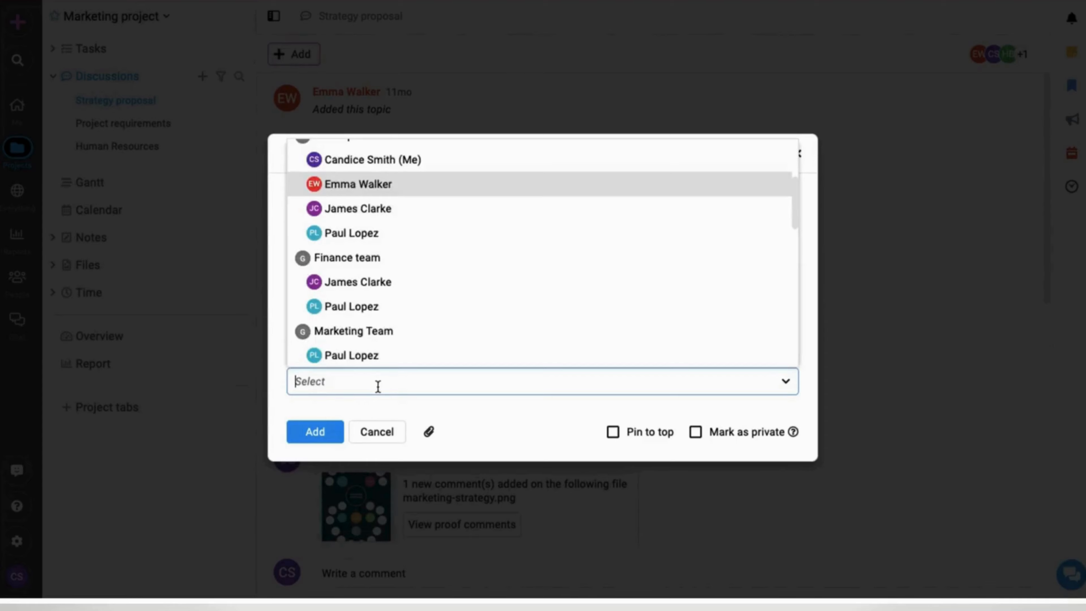
click(363, 165)
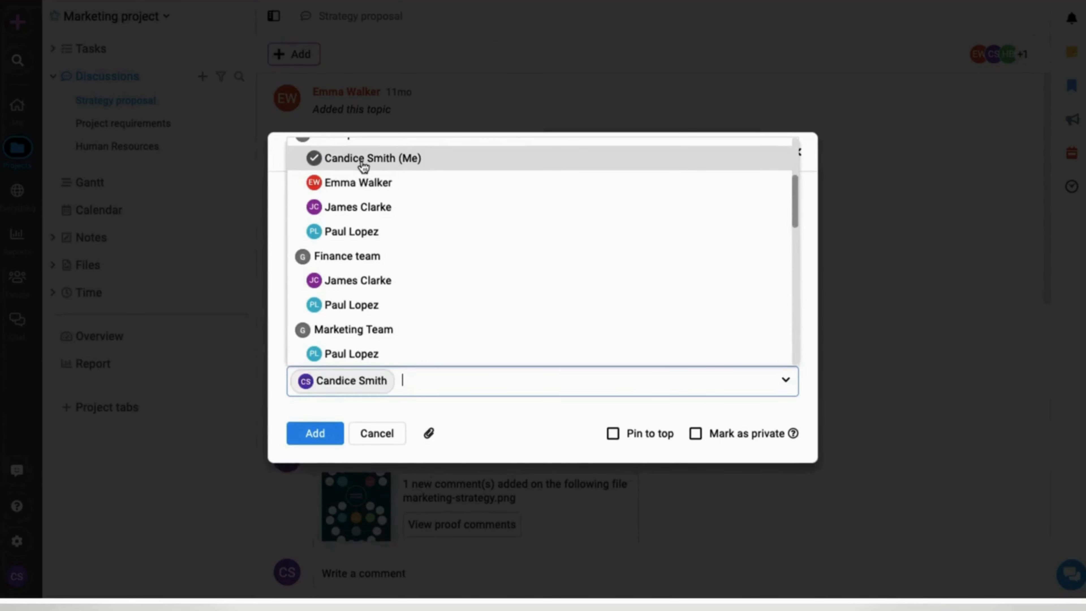
click(339, 239)
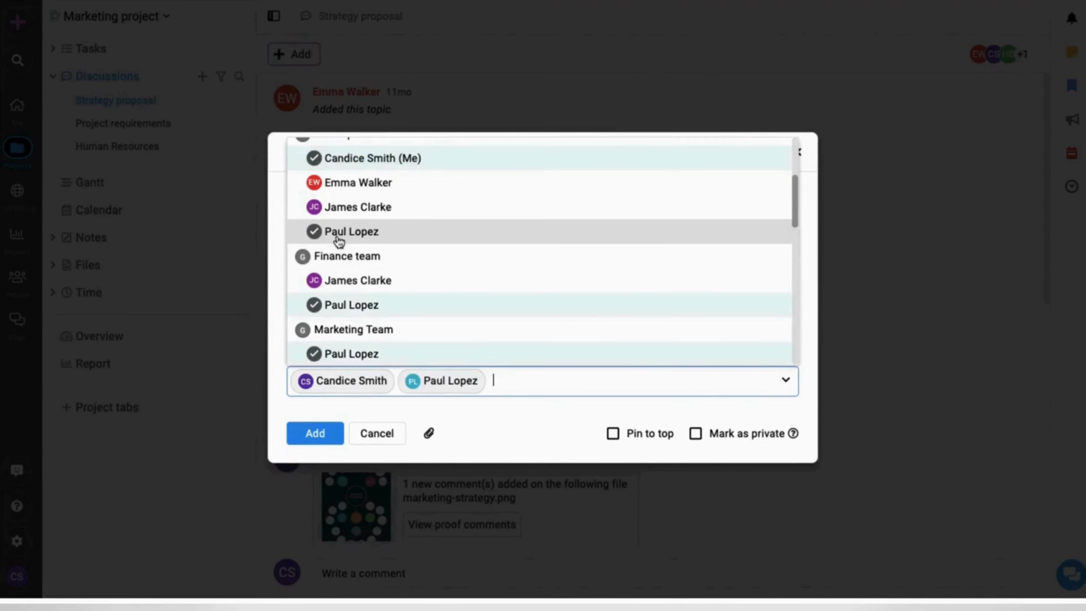
click(338, 209)
click(274, 312)
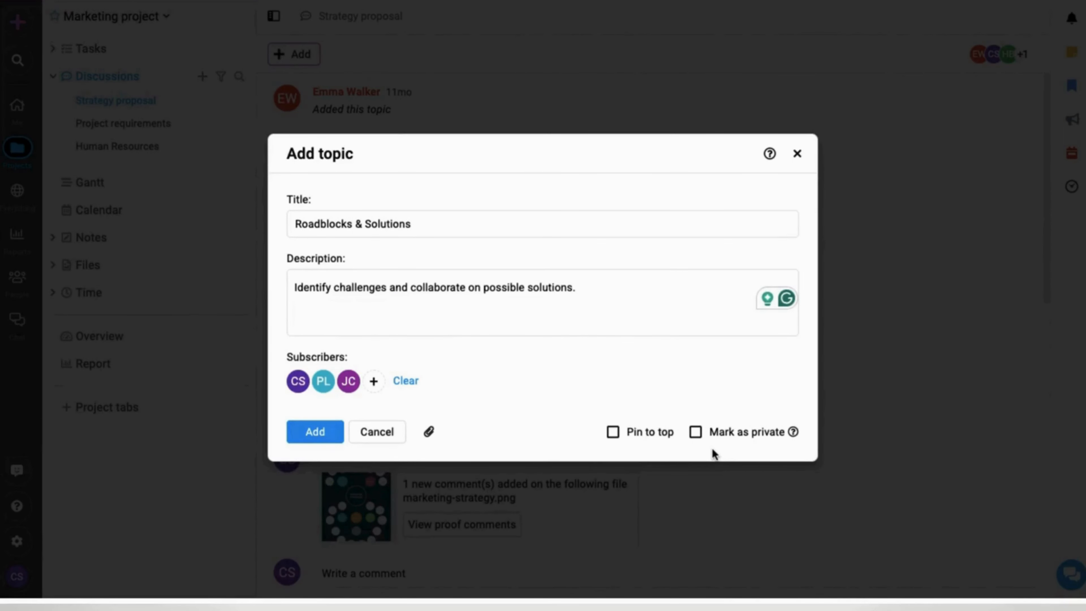
Step: Create the topic and post a comment mentioning the first suggested teammate, with numbered points on main challenges, root causes, and possible solutions with action items
click(306, 437)
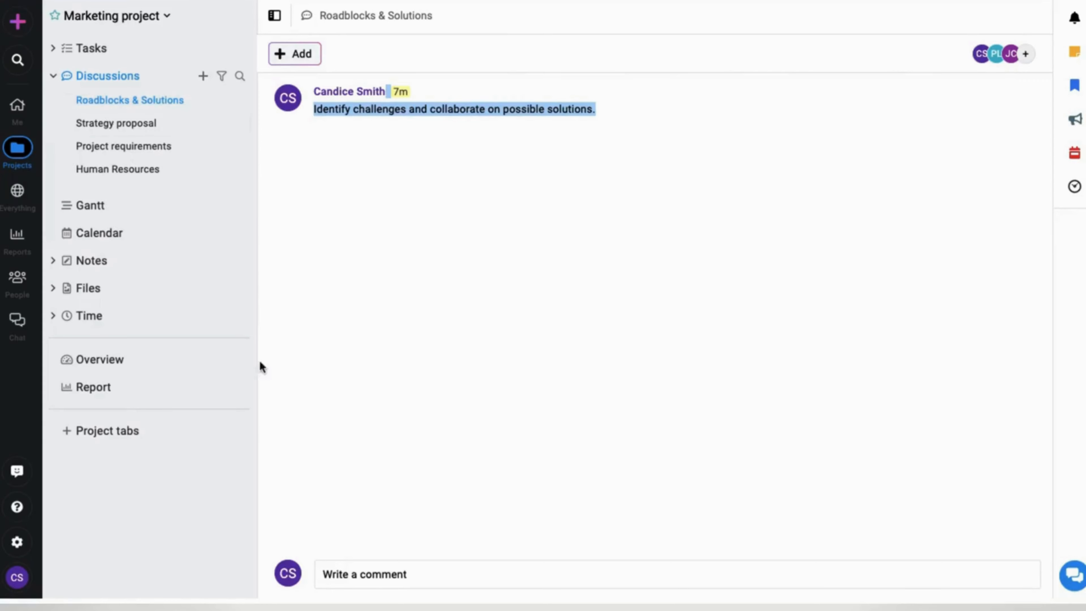
click(351, 573)
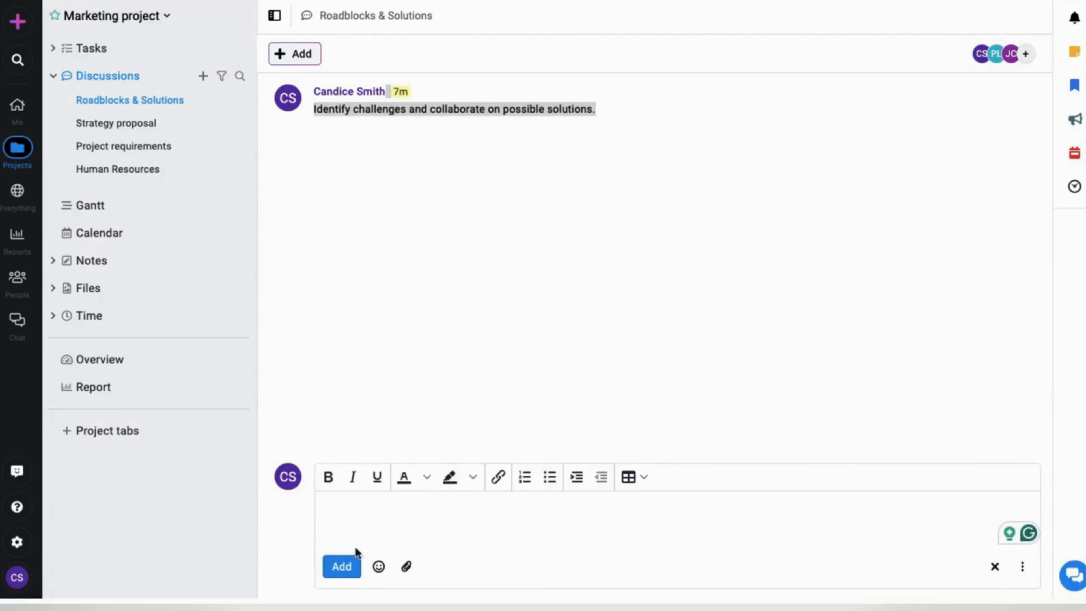
text(@)
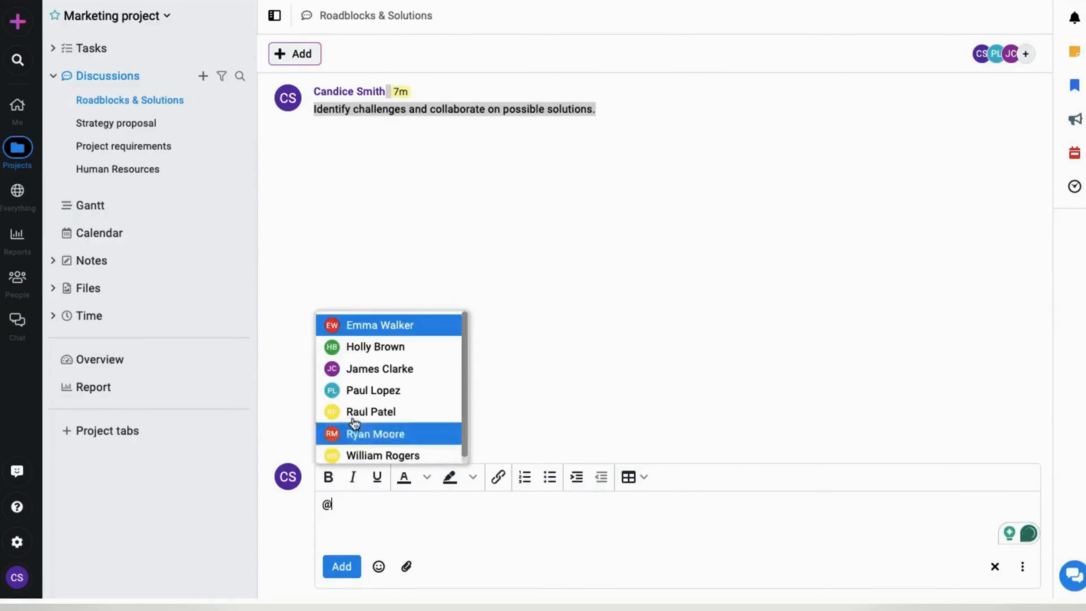
click(355, 324)
text(To collaborate effectively, let's break this down: 1. Identify the main challenges. 2. Discuss their root causes. 3. Explore possible solutions and assign action items. Looking forward to everyone's inputs!)
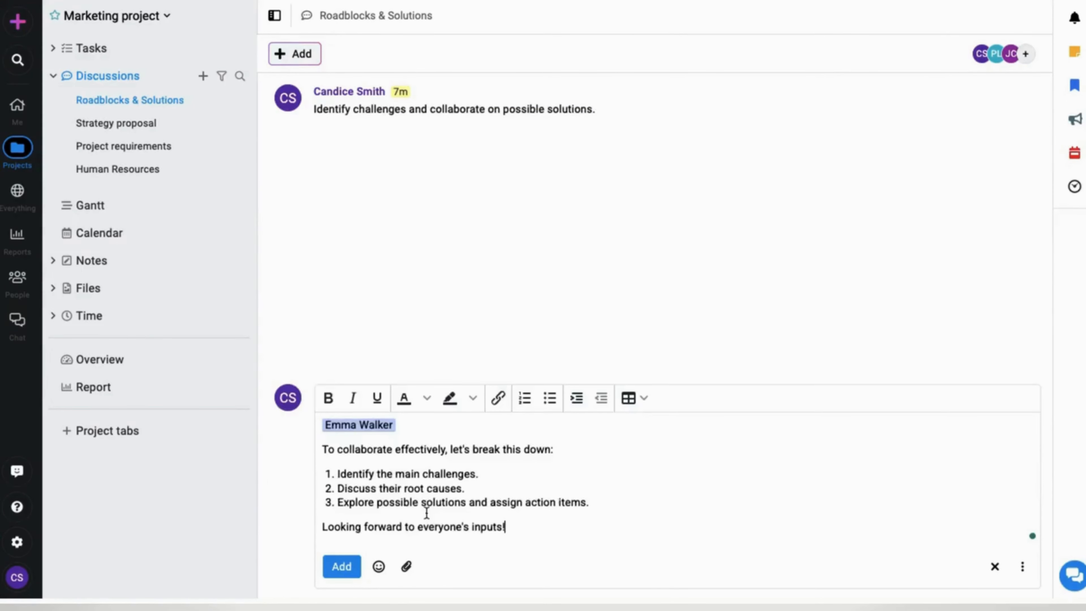
click(347, 568)
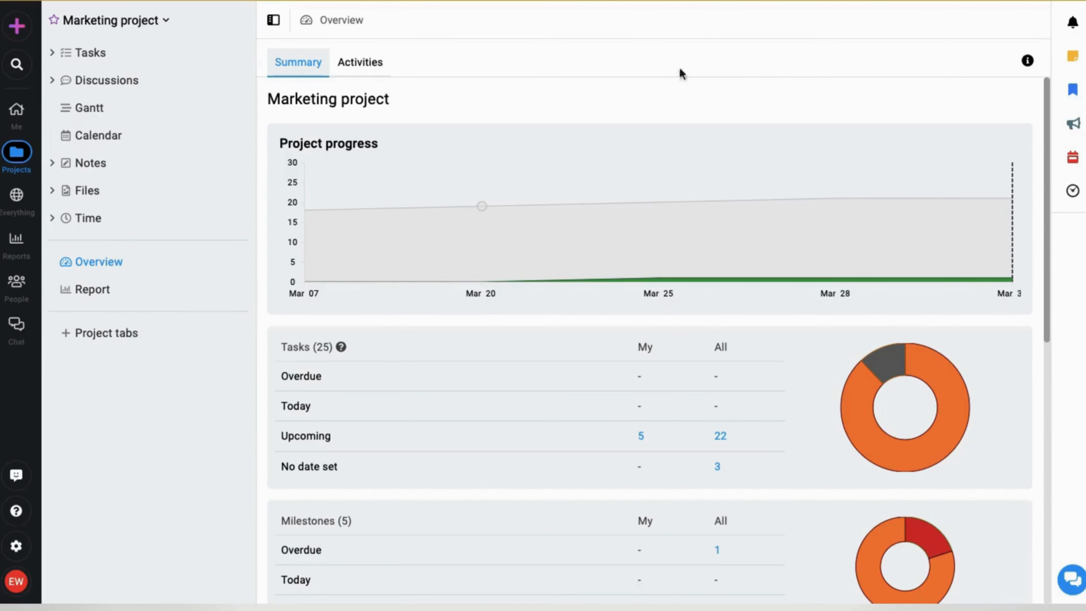
Step: Examine the Marketing project overview, including its project details, progress chart, and task, milestone, event and time summaries
click(1028, 61)
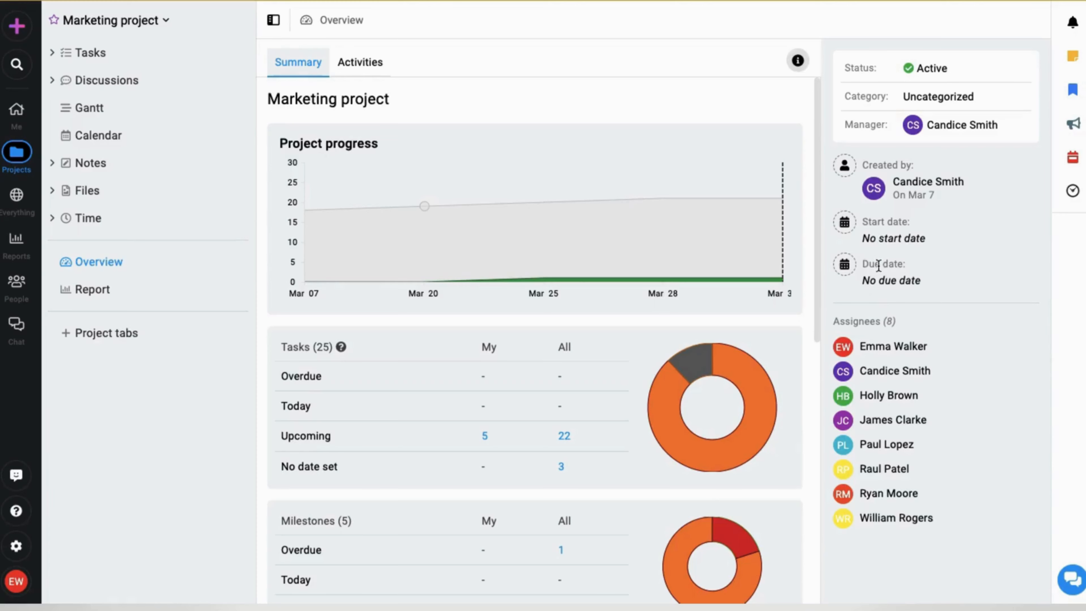
click(798, 60)
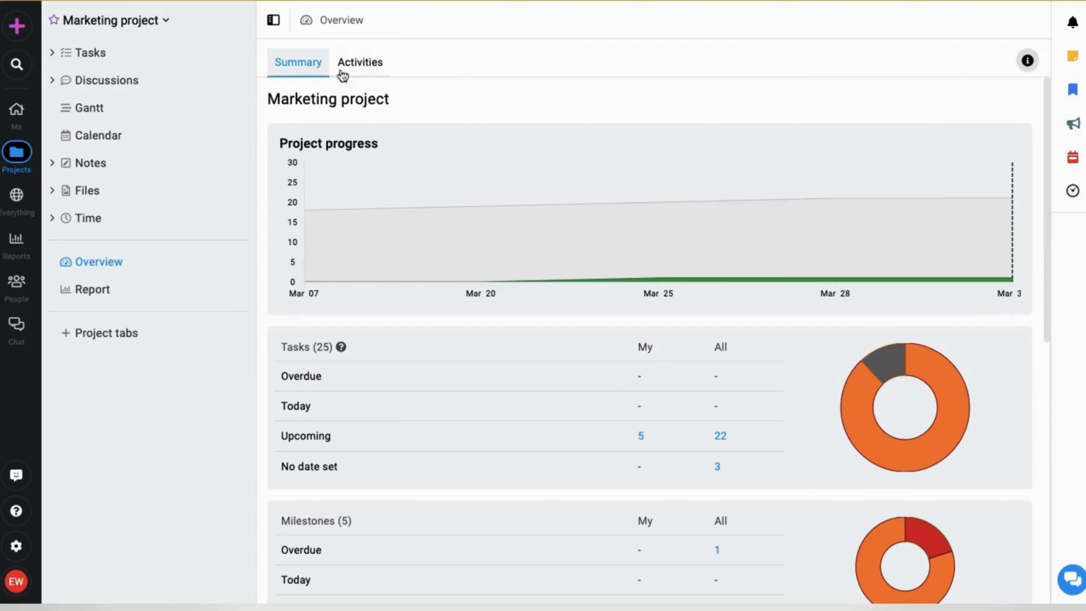
mouse_move(358, 244)
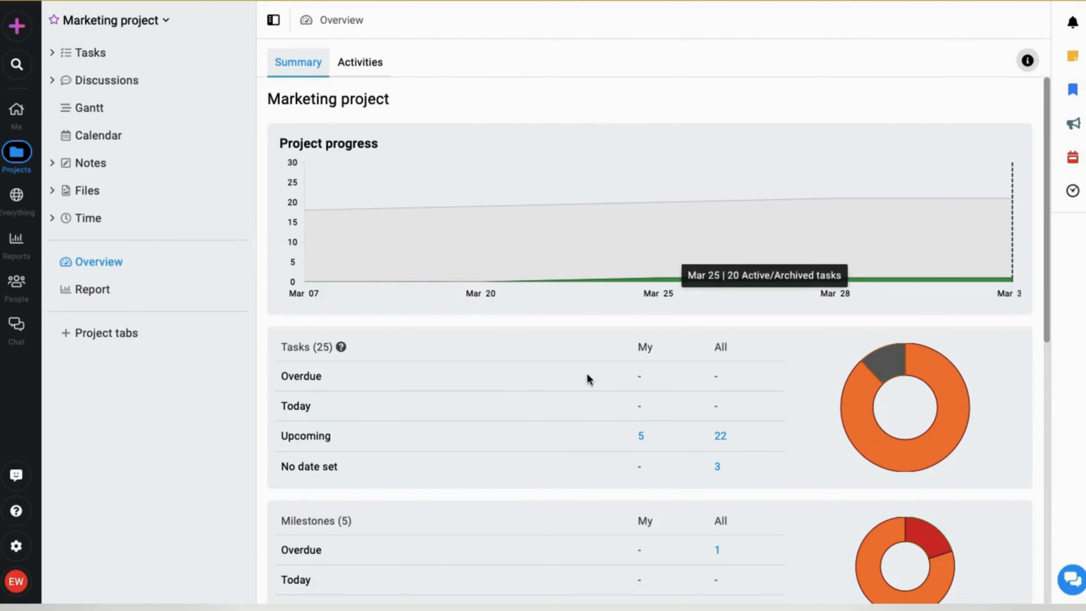
scroll(585, 376, down, 2)
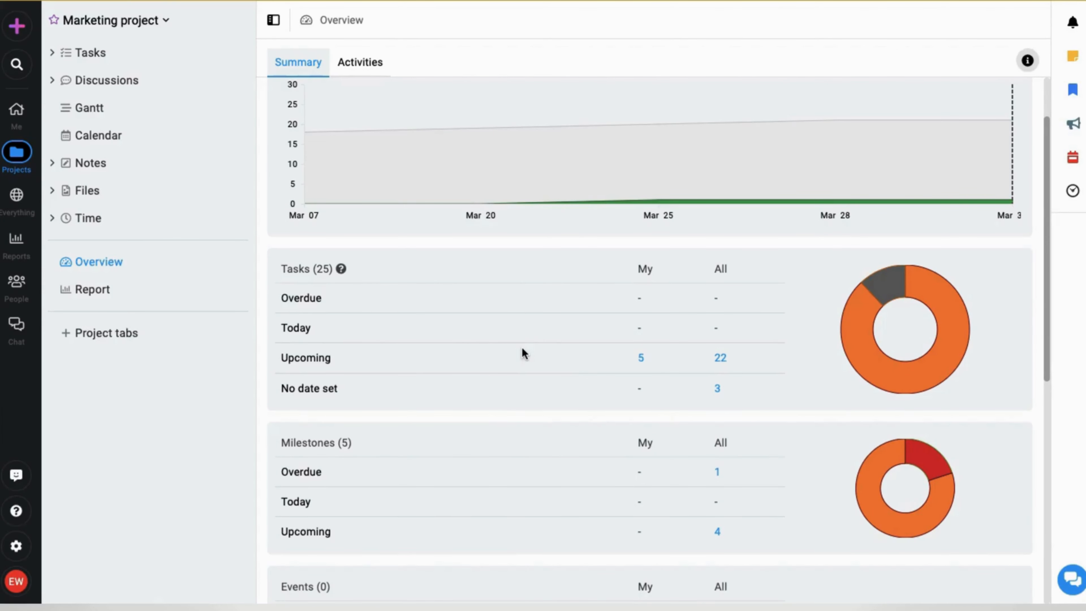
scroll(457, 448, down, 5)
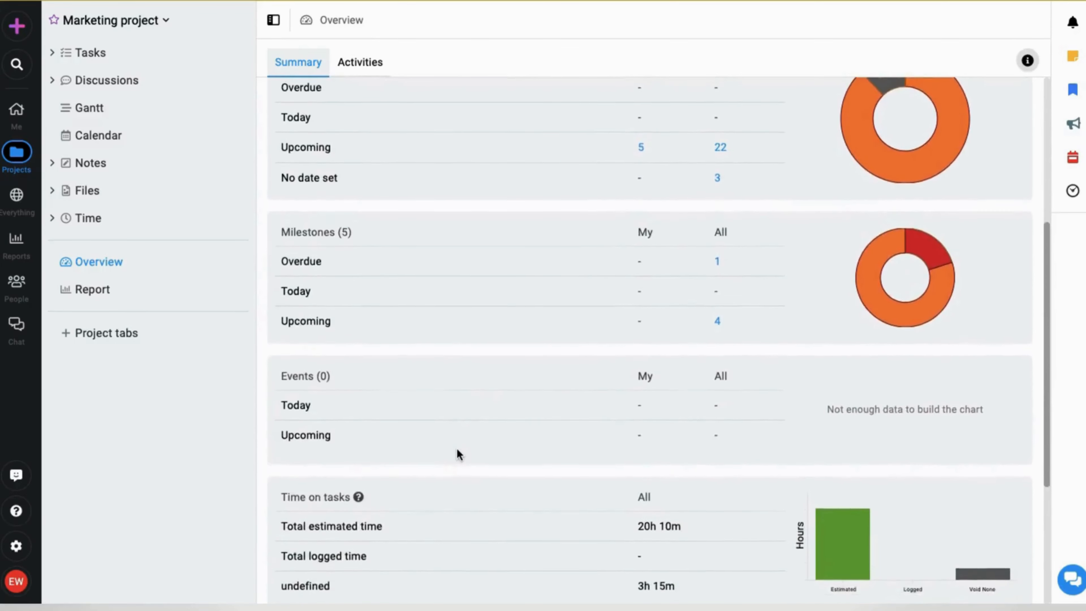
scroll(456, 448, up, 7)
Step: Review the Marketing project's activity history in the overview
click(363, 68)
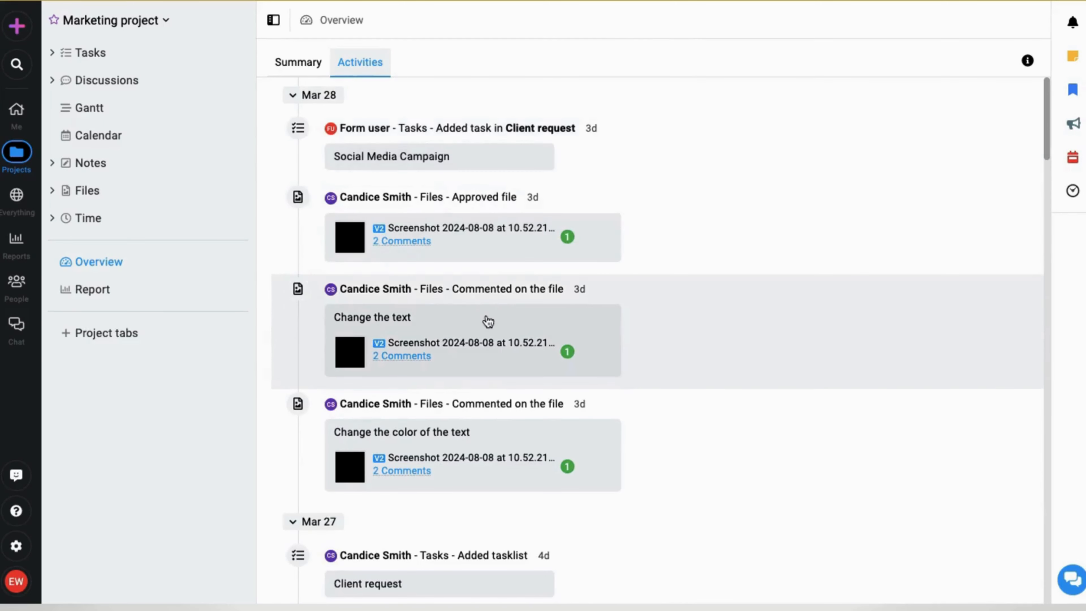
scroll(487, 320, down, 1)
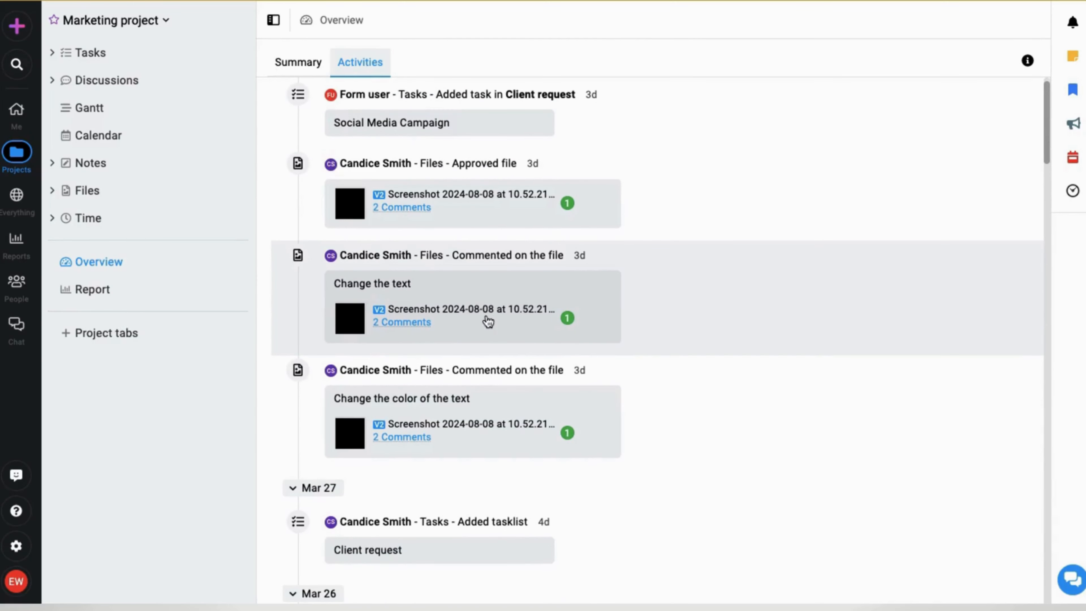
scroll(488, 321, down, 5)
scroll(486, 323, up, 5)
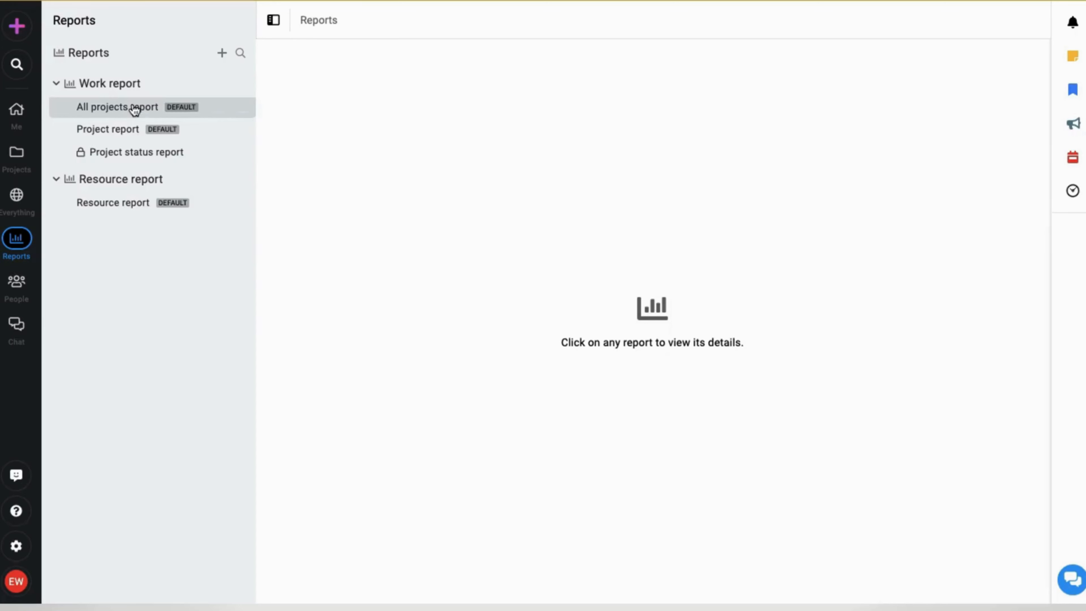
Step: Open the default Project report for the Marketing project and collapse the reports list to widen it
click(133, 133)
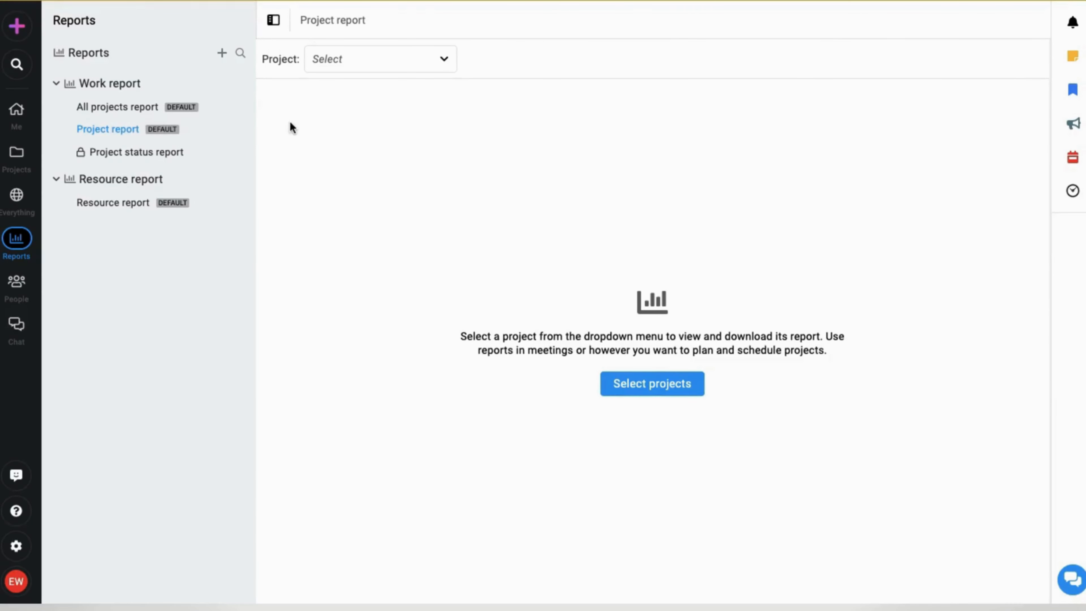
click(349, 59)
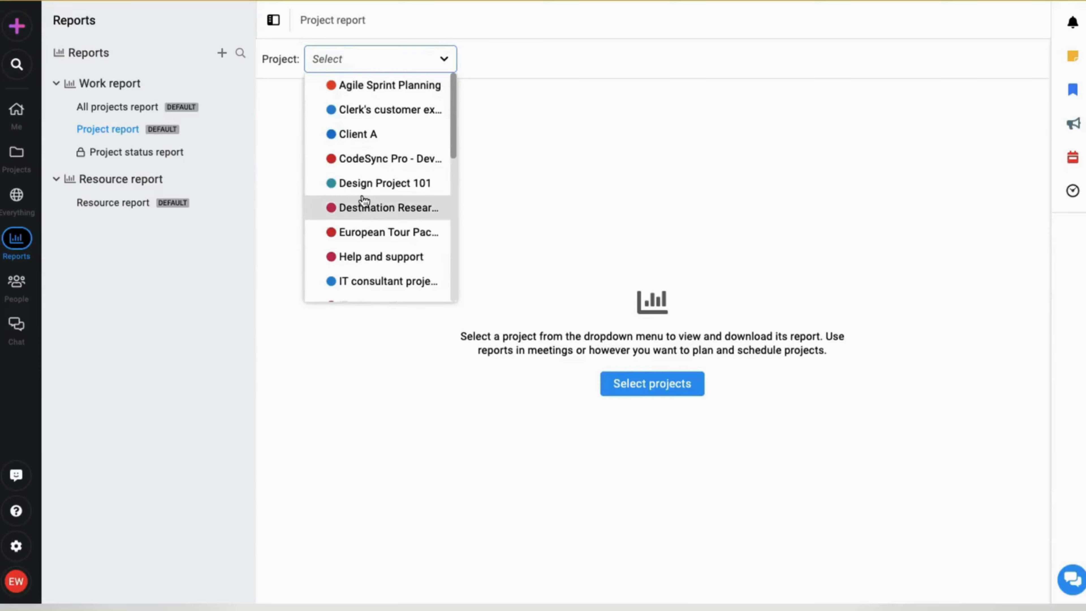
scroll(361, 202, down, 3)
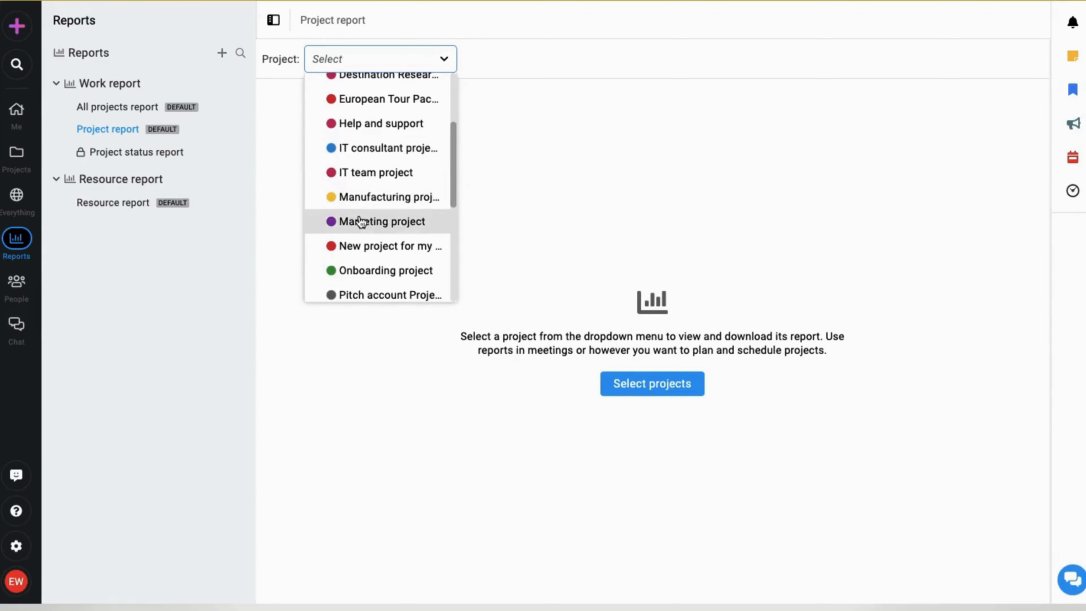
click(359, 220)
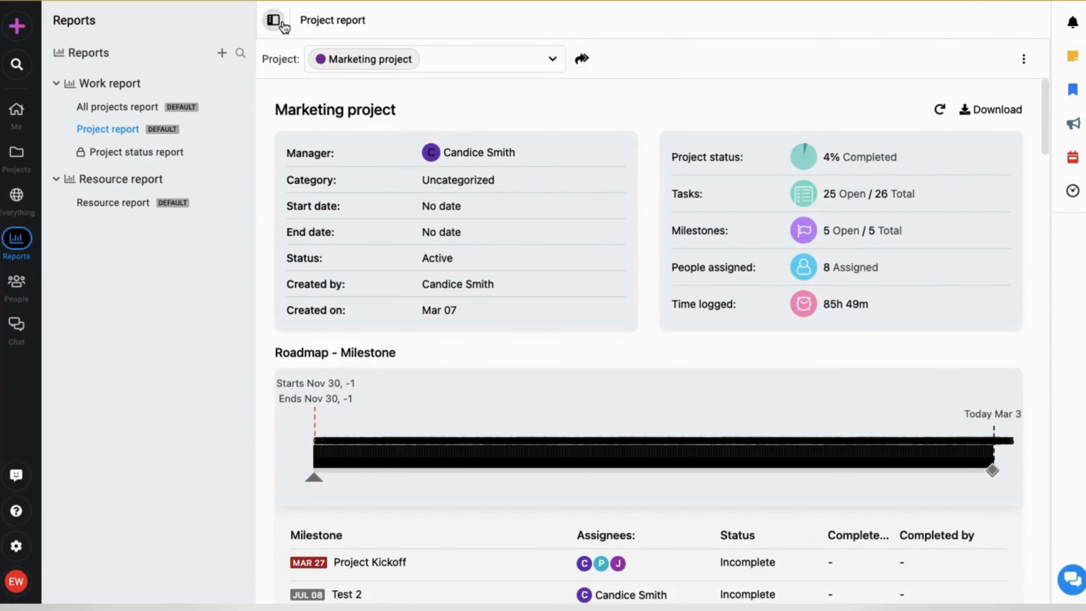
click(274, 20)
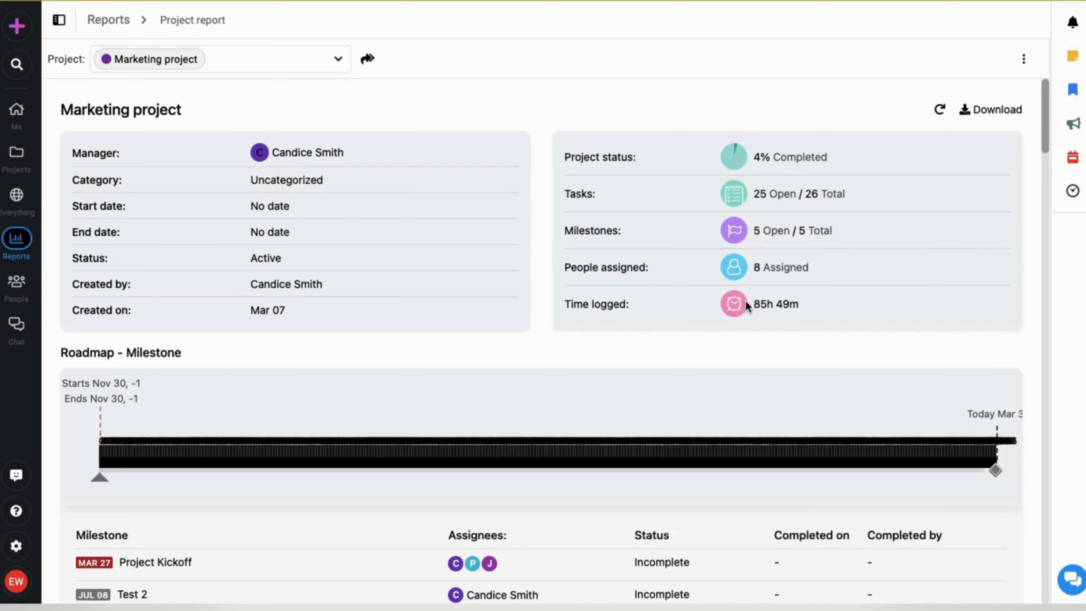
Step: Examine the report's milestone roadmap, burn-up chart, task breakdowns by label, resource and workflow, and logged time by resource and timesheet
scroll(540, 387, down, 4)
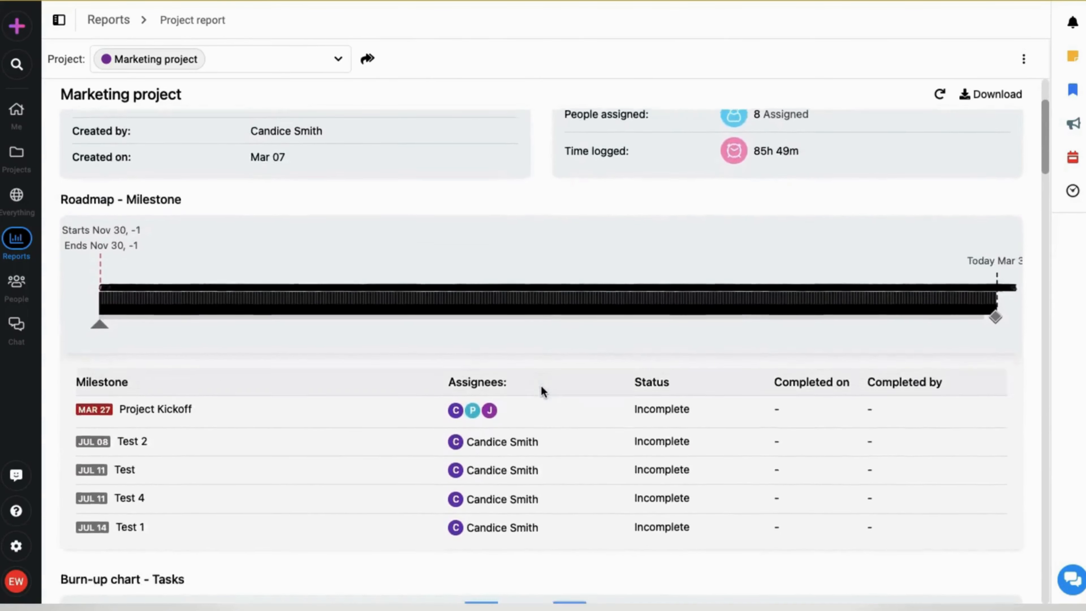
scroll(542, 391, down, 12)
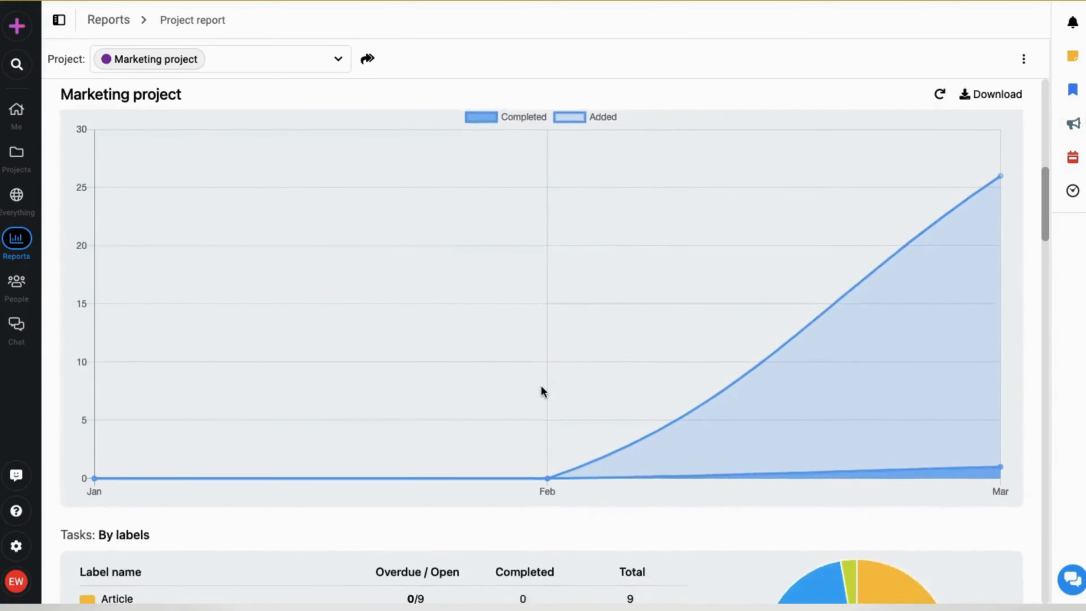
scroll(541, 387, down, 5)
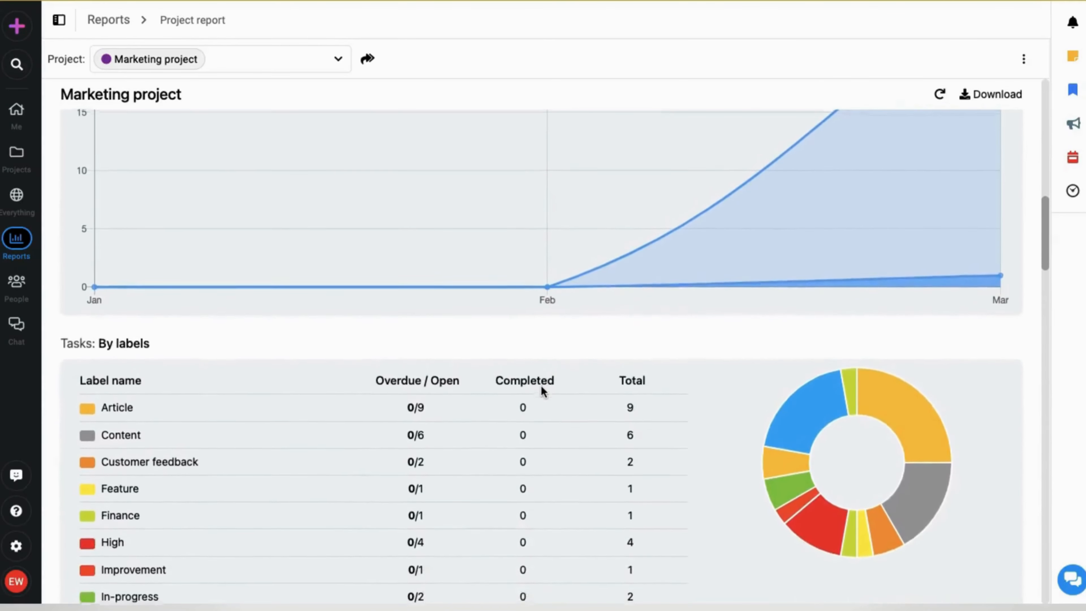
scroll(541, 386, down, 2)
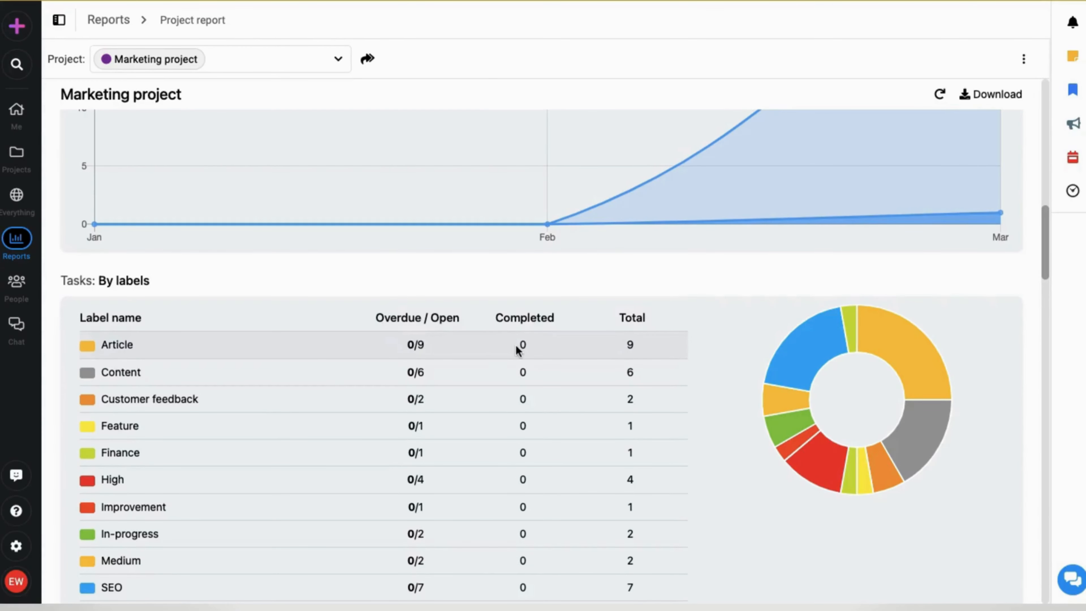
scroll(516, 350, down, 1)
scroll(516, 350, down, 15)
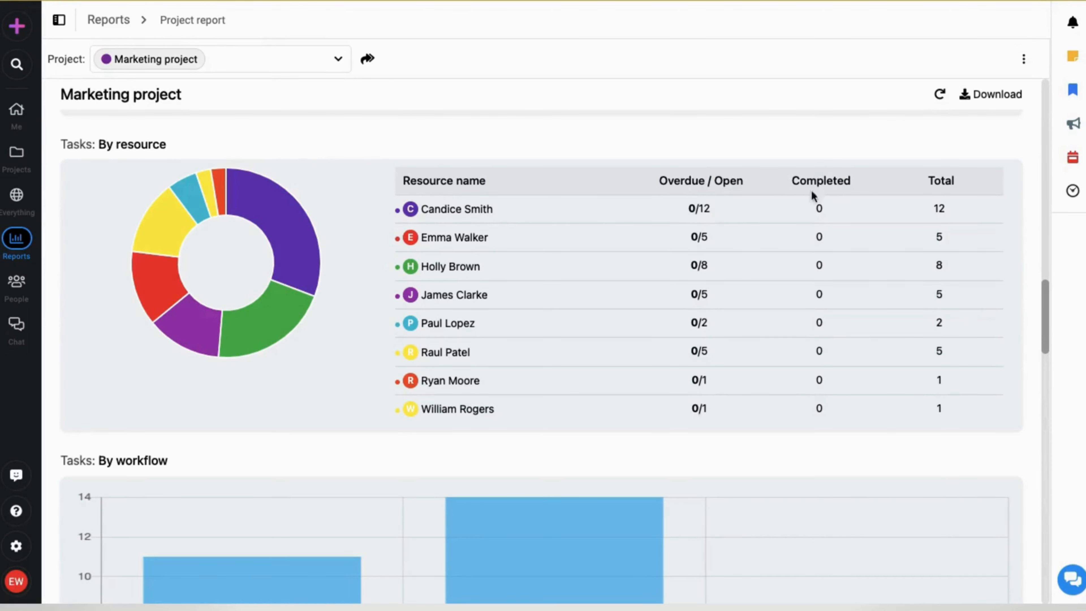
scroll(728, 349, down, 10)
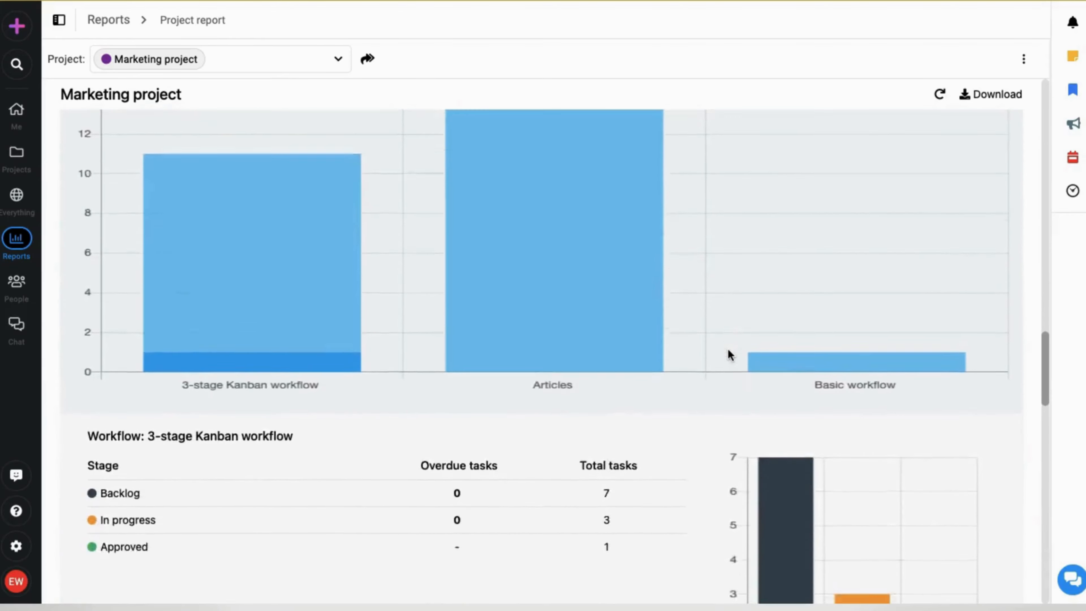
scroll(728, 349, down, 5)
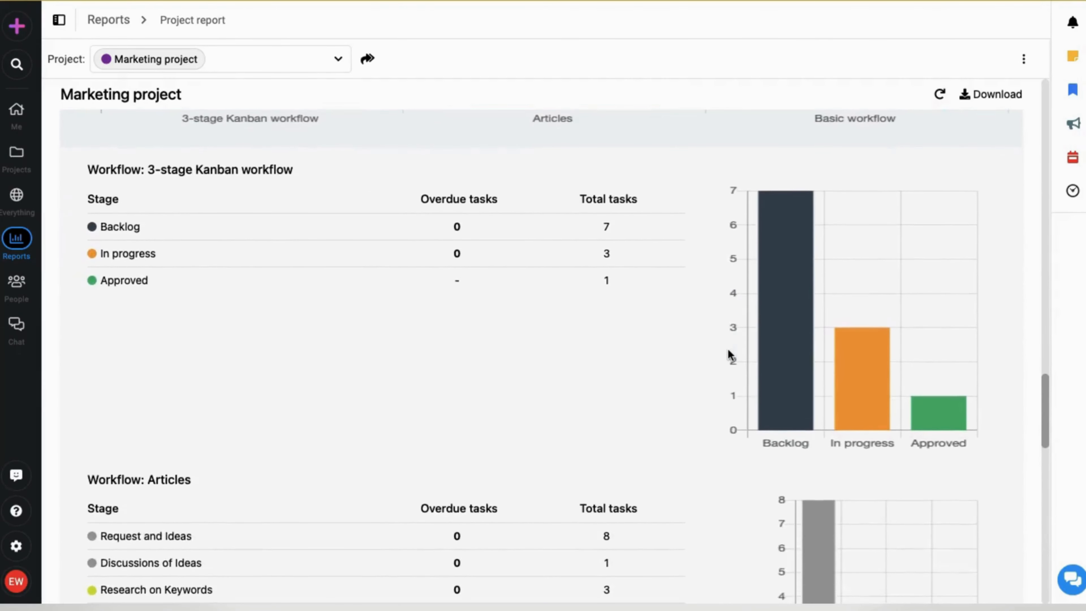
scroll(728, 348, down, 1)
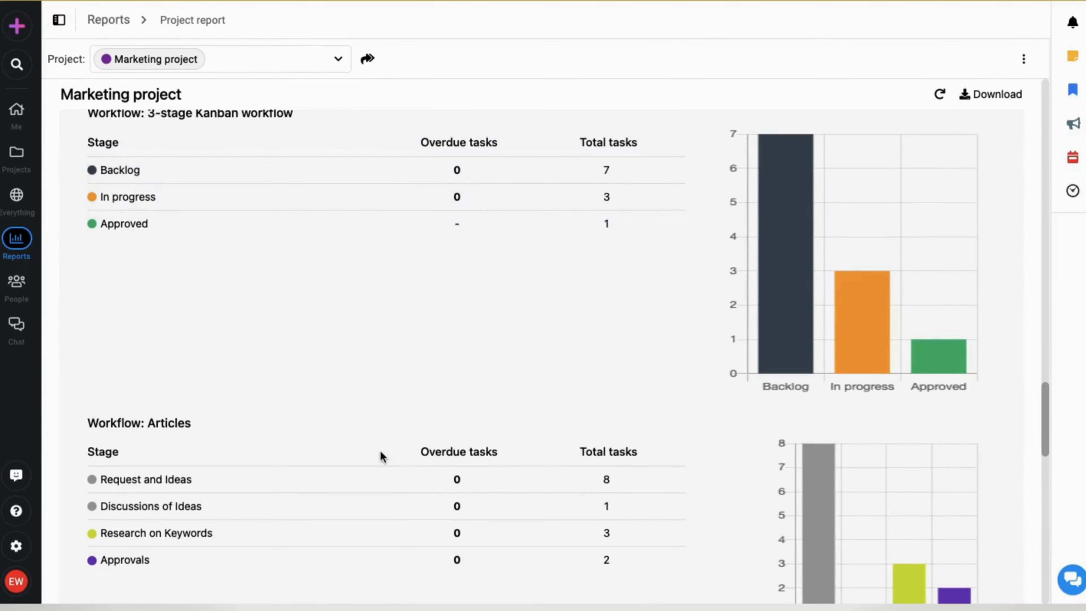
scroll(382, 455, down, 1)
scroll(380, 451, down, 15)
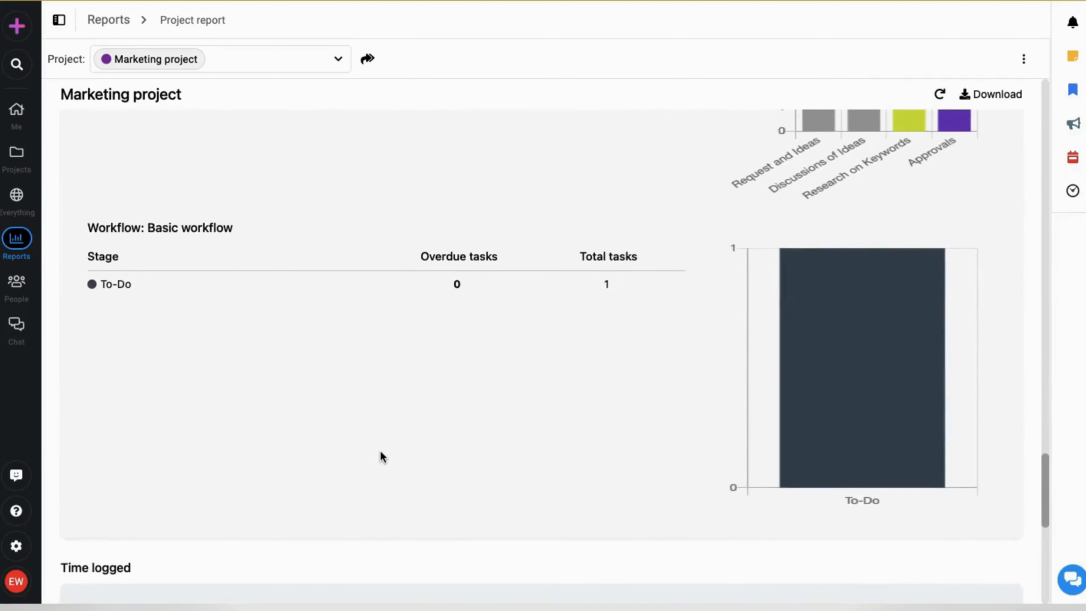
scroll(381, 451, down, 10)
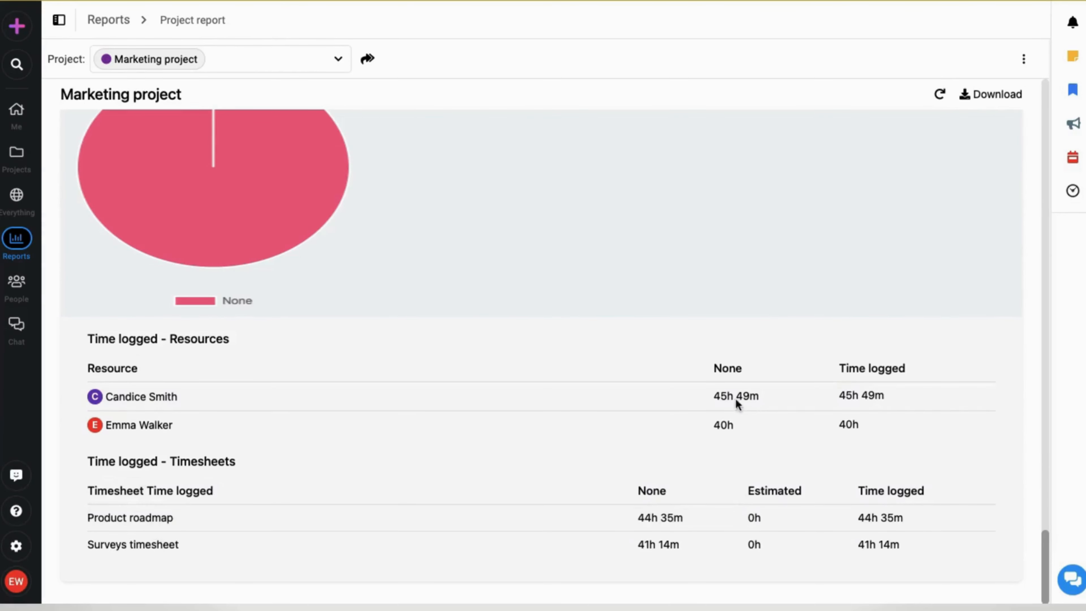
Step: Restore the reports list and look over the available types for a new report, including Workload report and Task completion by resource
click(60, 22)
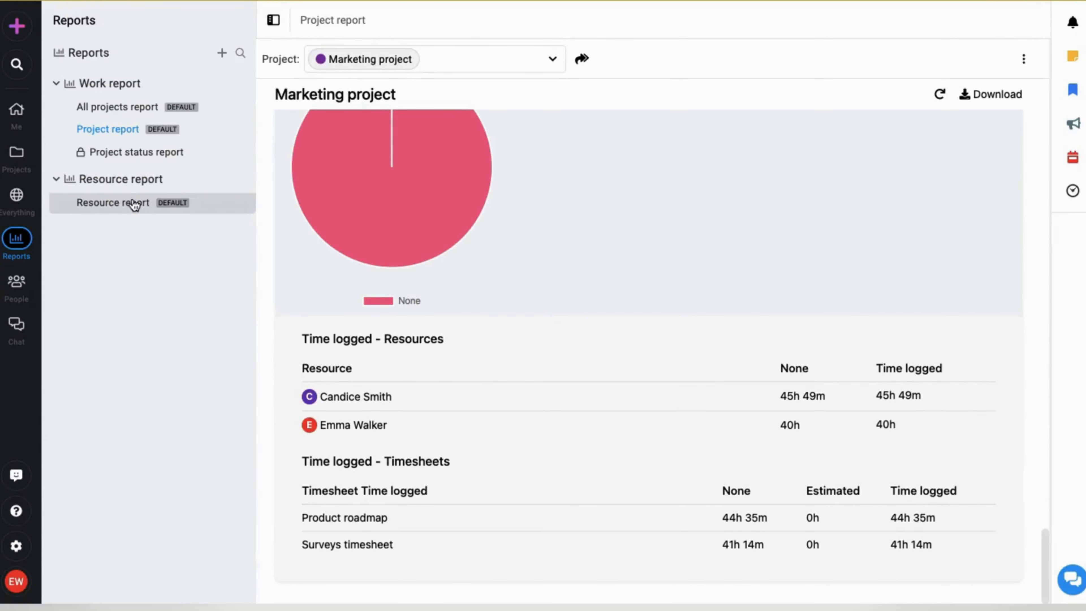
click(221, 53)
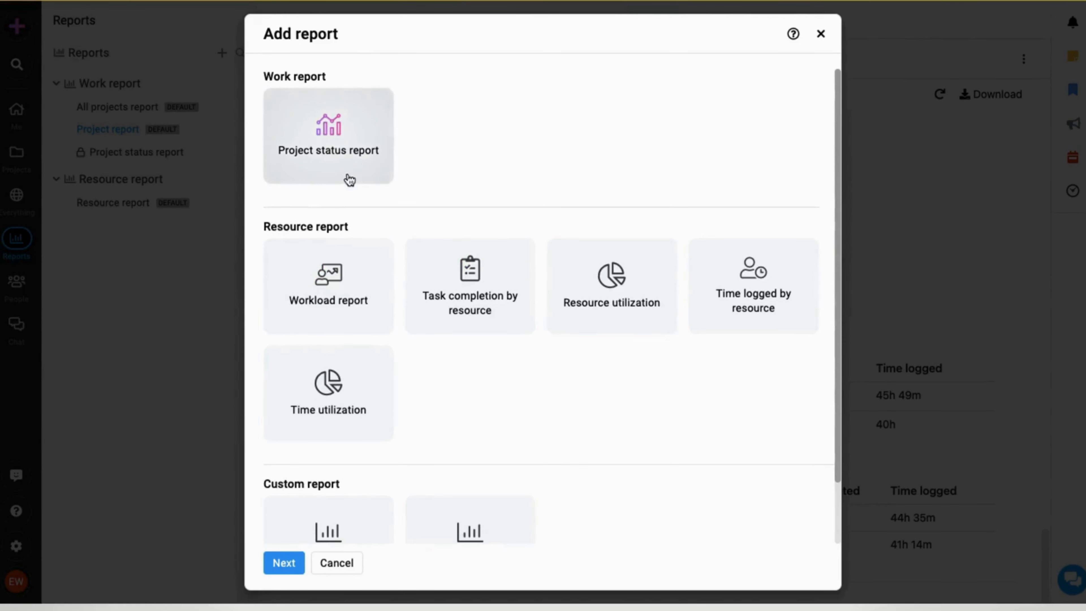
click(347, 284)
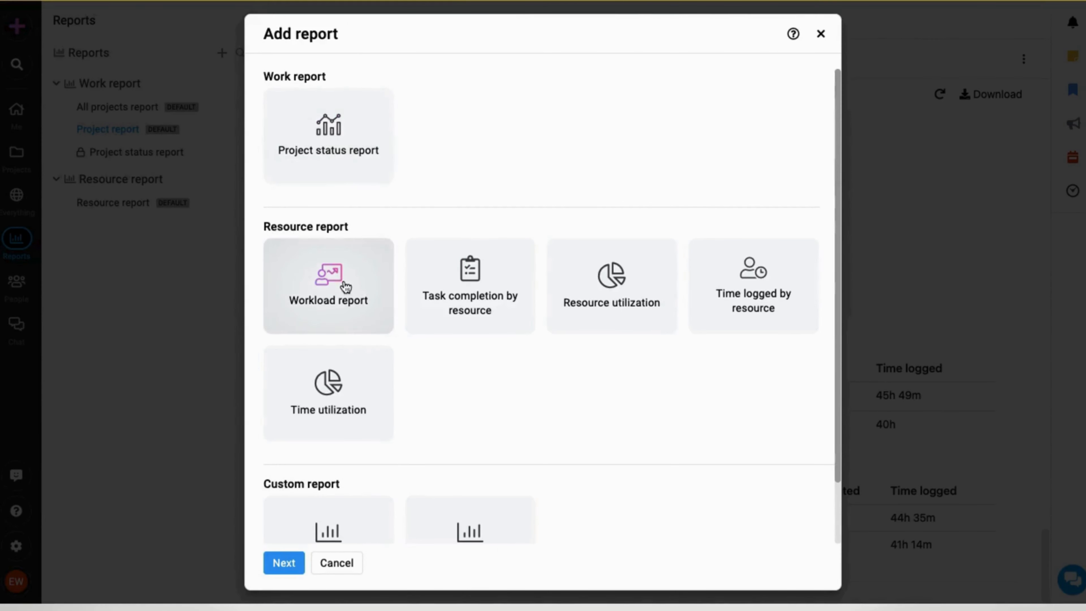
click(456, 298)
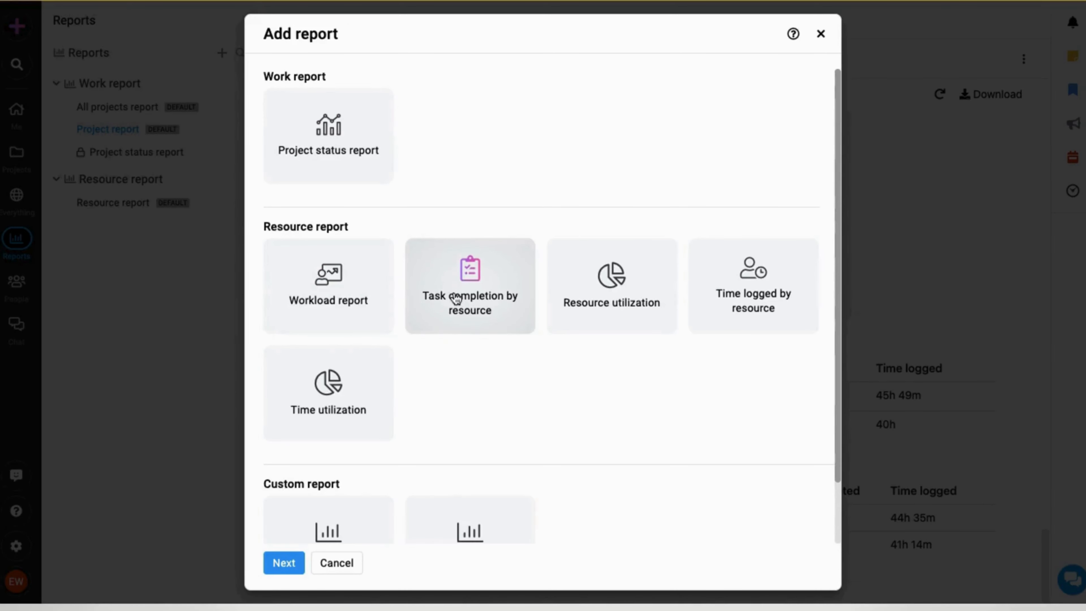
scroll(440, 428, down, 2)
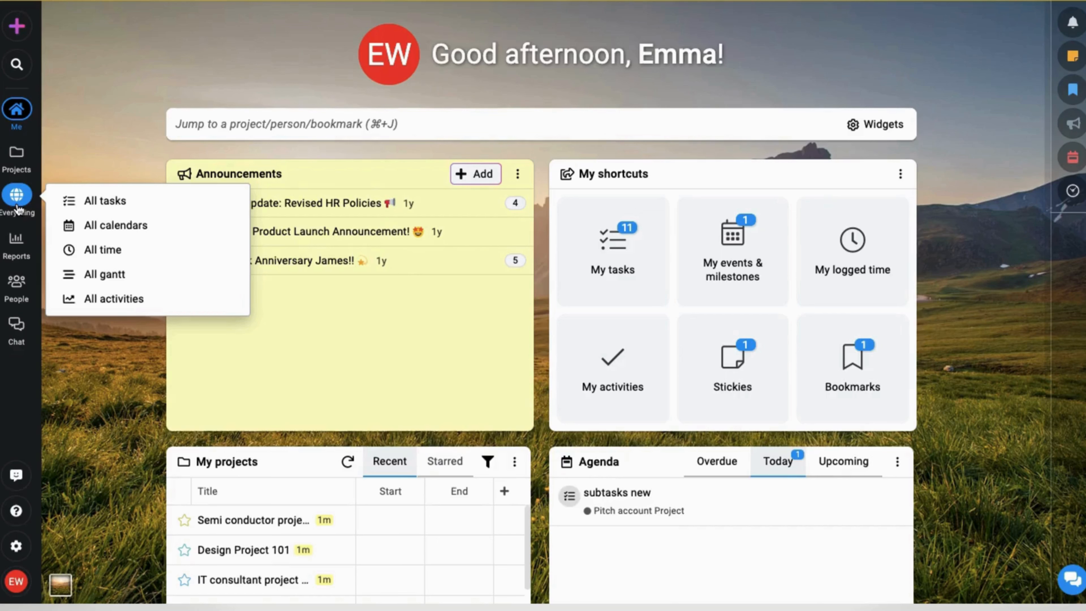
Step: Show the tasks of all projects in one table, and switch to the calendars of all projects
click(93, 203)
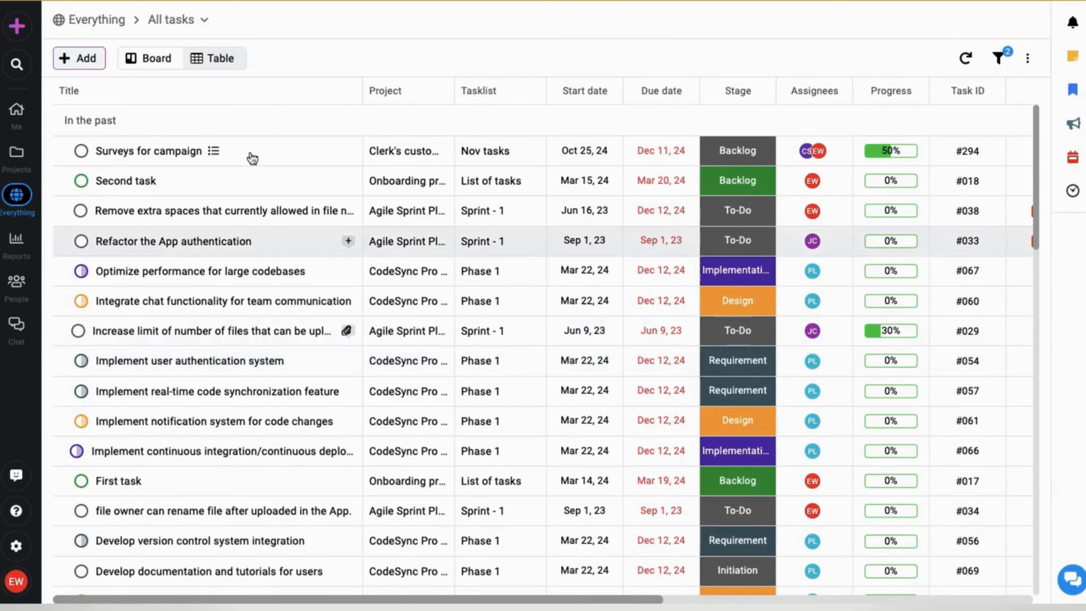
click(205, 24)
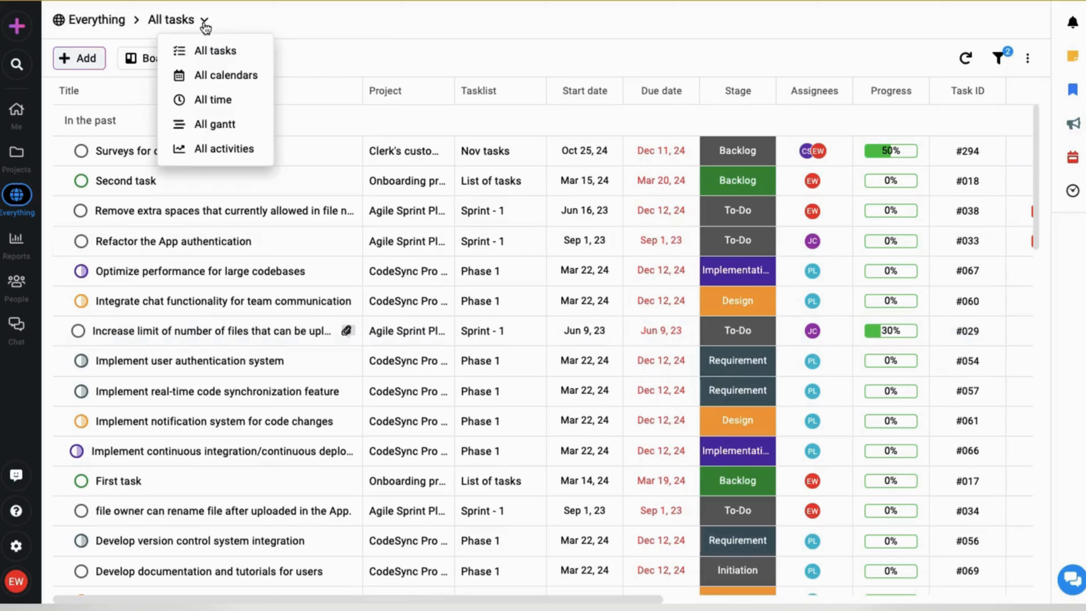
click(211, 76)
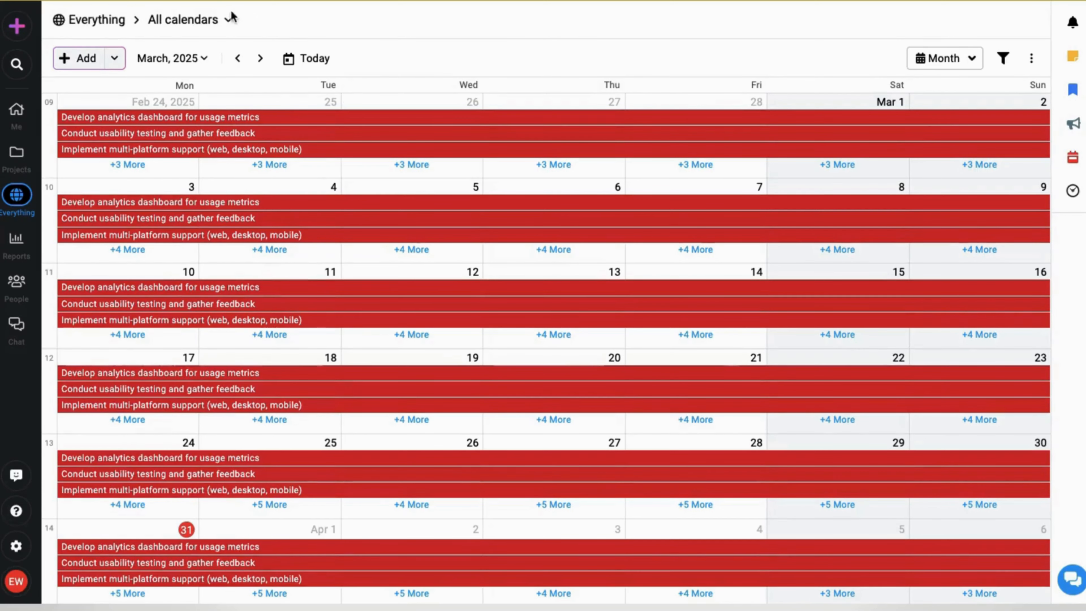
Step: Show the time logged across all projects
click(229, 20)
click(238, 97)
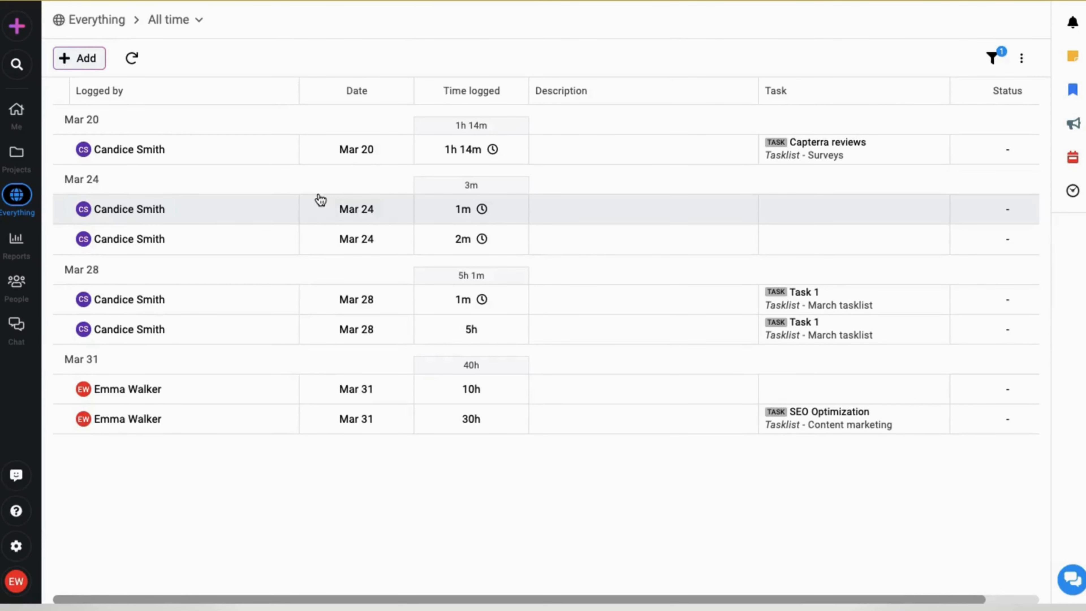
Step: Show the Gantt chart of all projects and expand Agile Sprint Planning down to the tasks of Sprint - 1
click(199, 22)
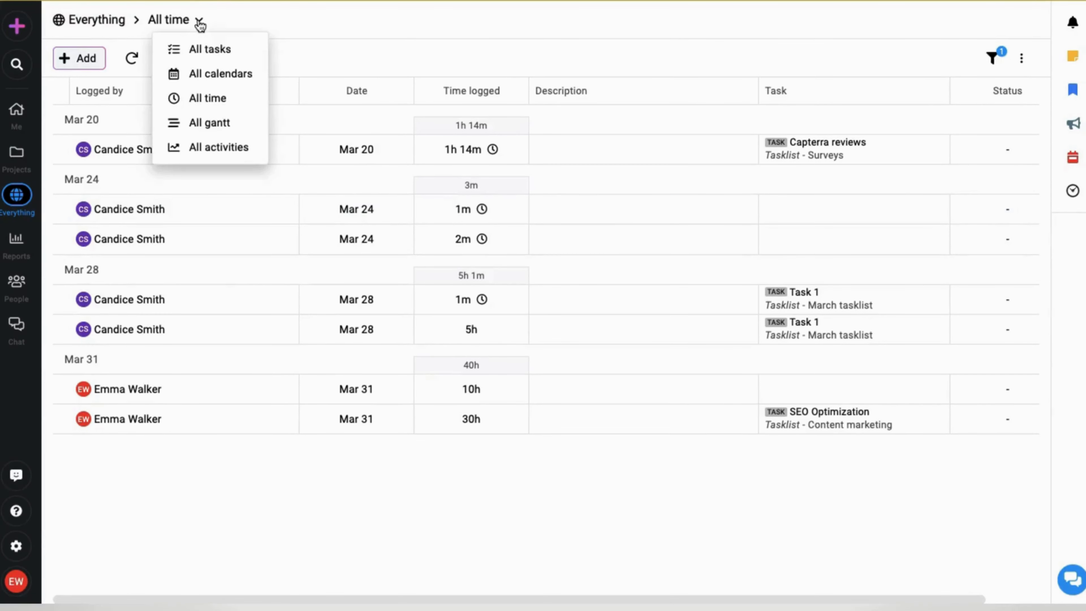
click(215, 121)
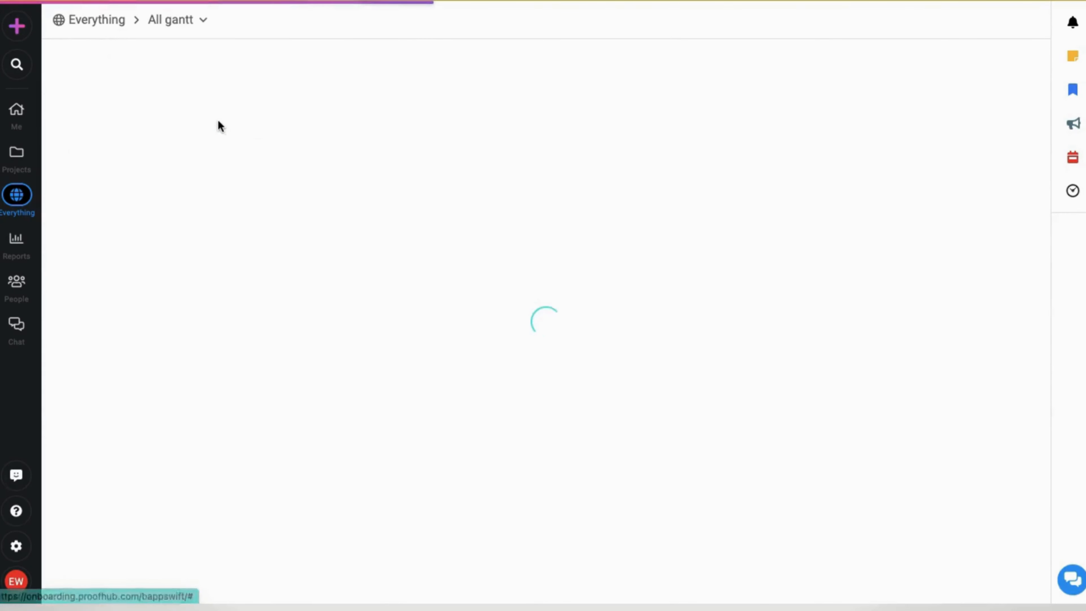
click(56, 136)
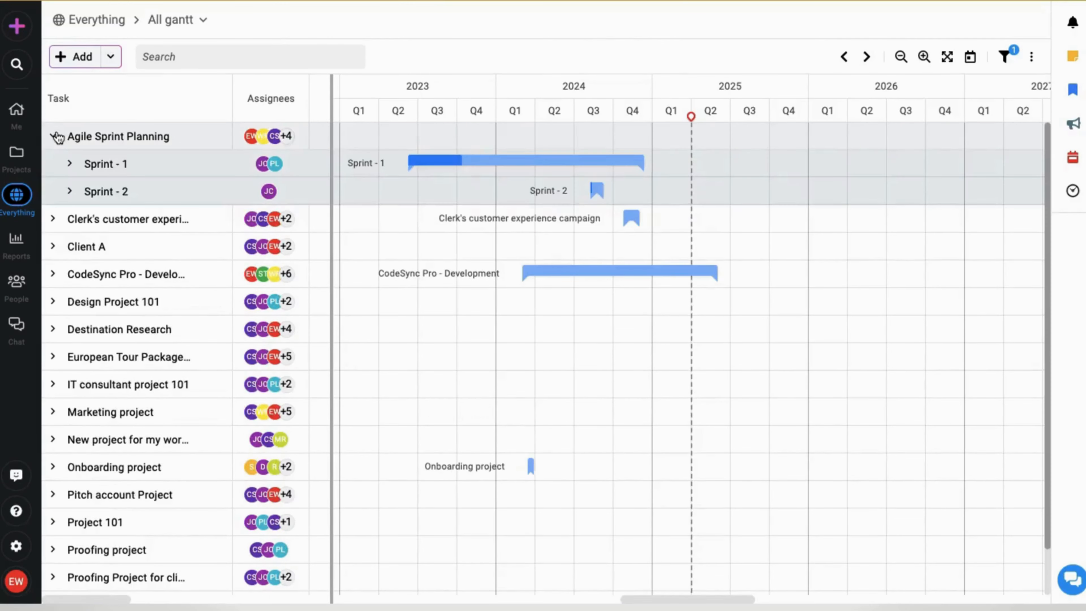
click(69, 165)
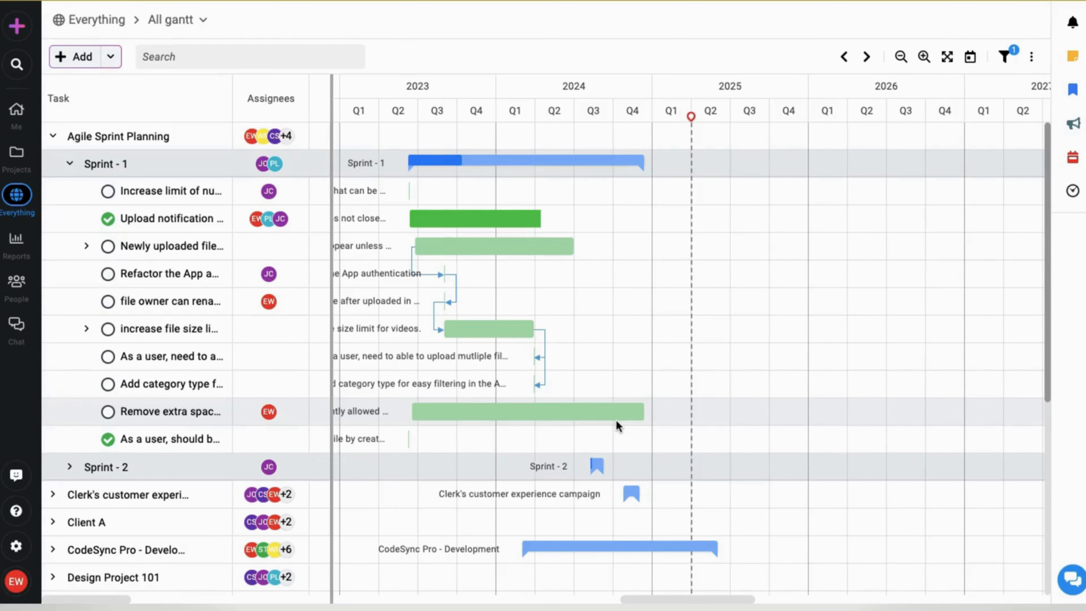
Step: Review the activity history of all projects back to the Mar 28 entries
click(206, 22)
click(216, 143)
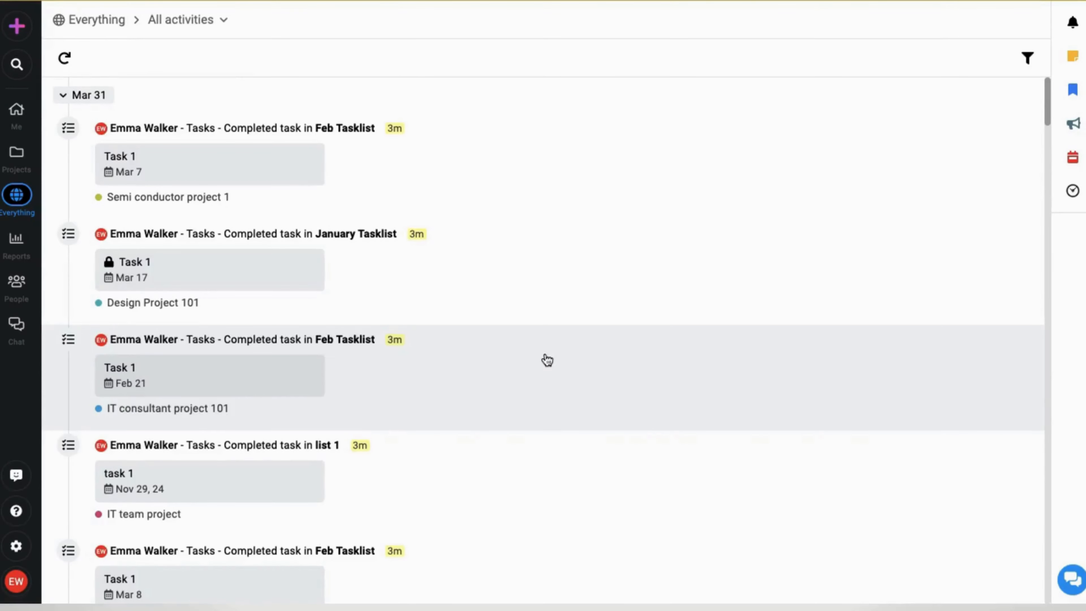
scroll(546, 355, down, 10)
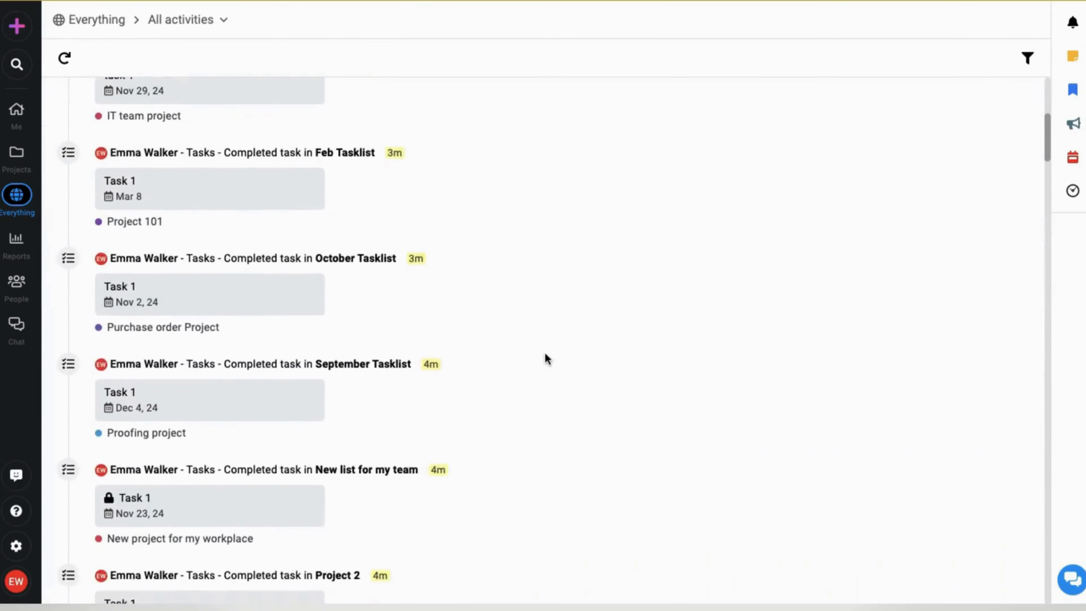
scroll(545, 353, down, 20)
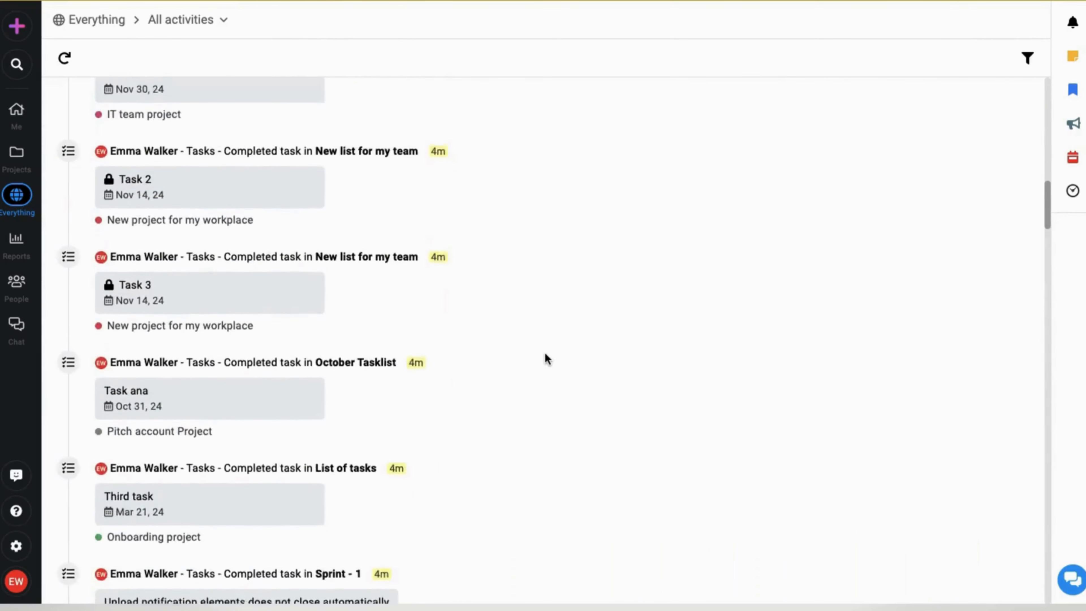
scroll(545, 352, down, 1)
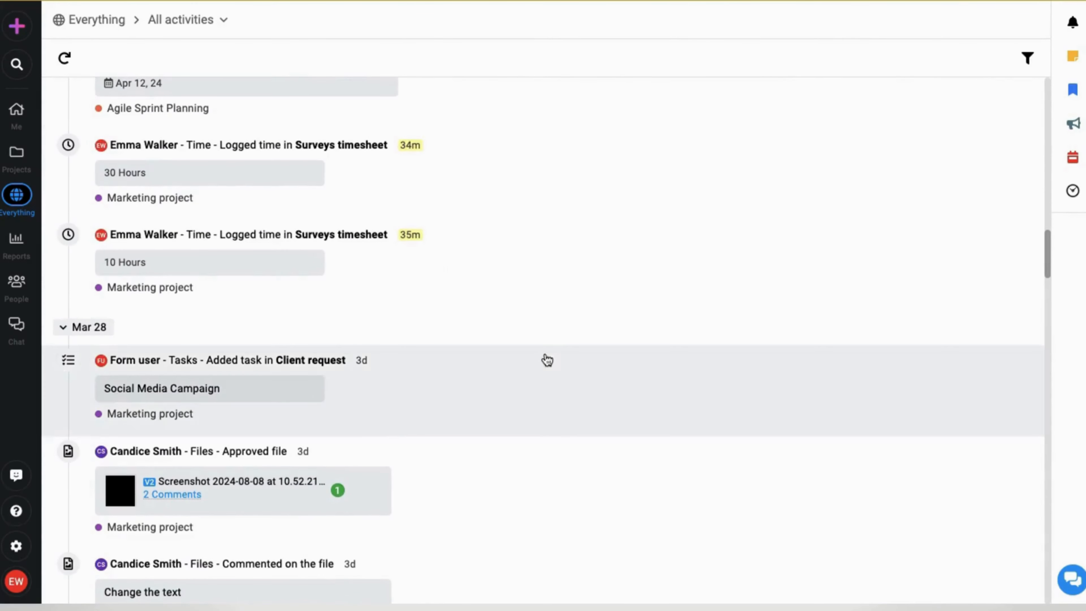